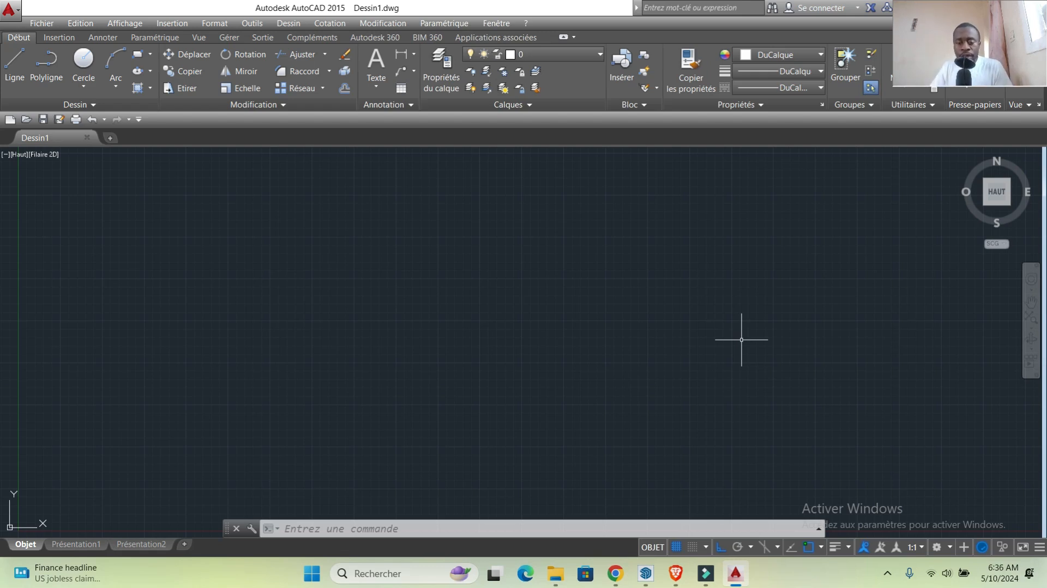
Step: Switch to Chrome and review the module list of the V-Ray for SketchUp course page
{"action": "mouse_move", "coordinate": [615, 572]}
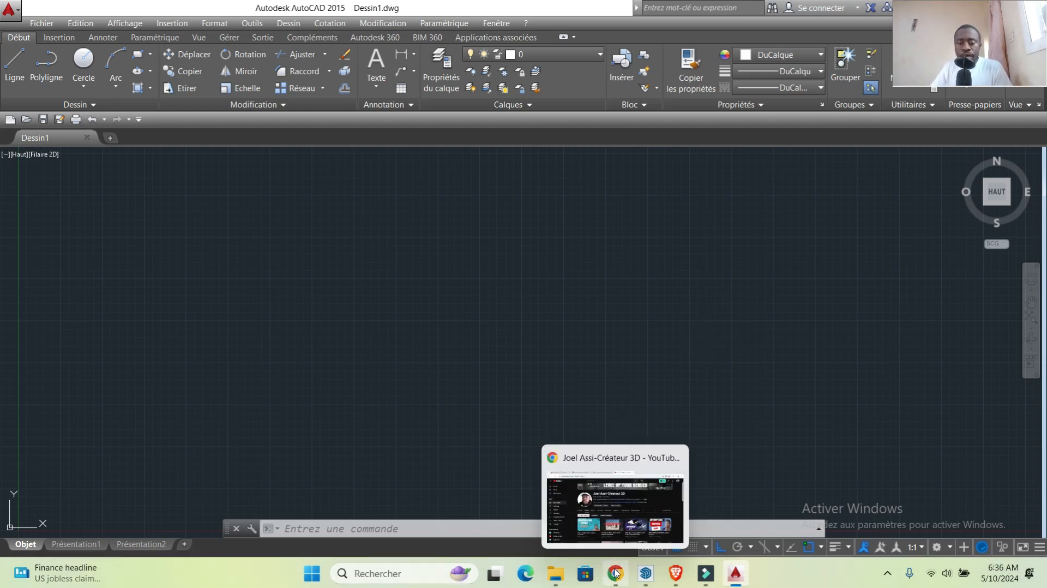
{"action": "left_click", "coordinate": [613, 504]}
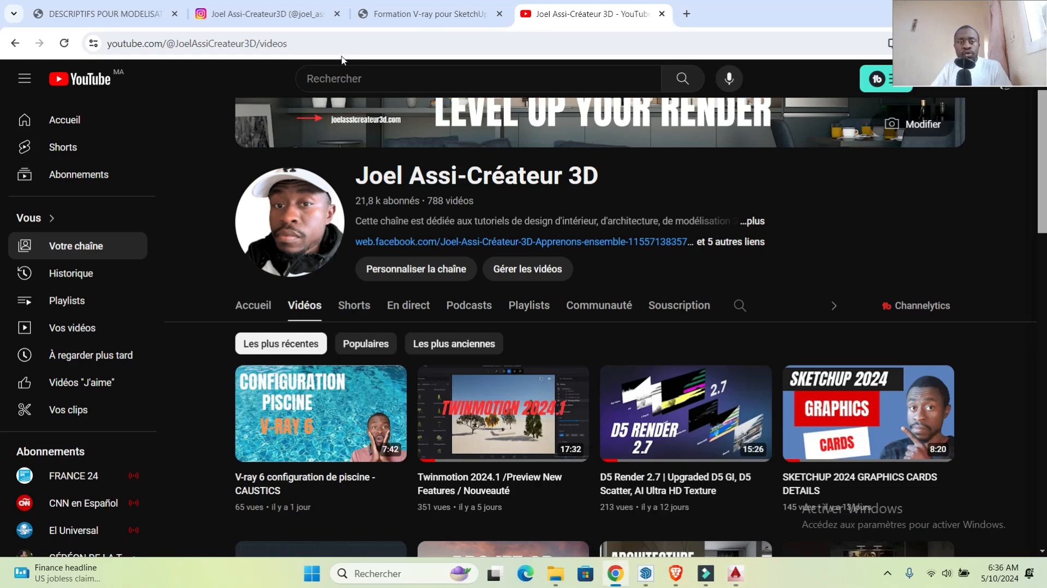
{"action": "left_click", "coordinate": [431, 14]}
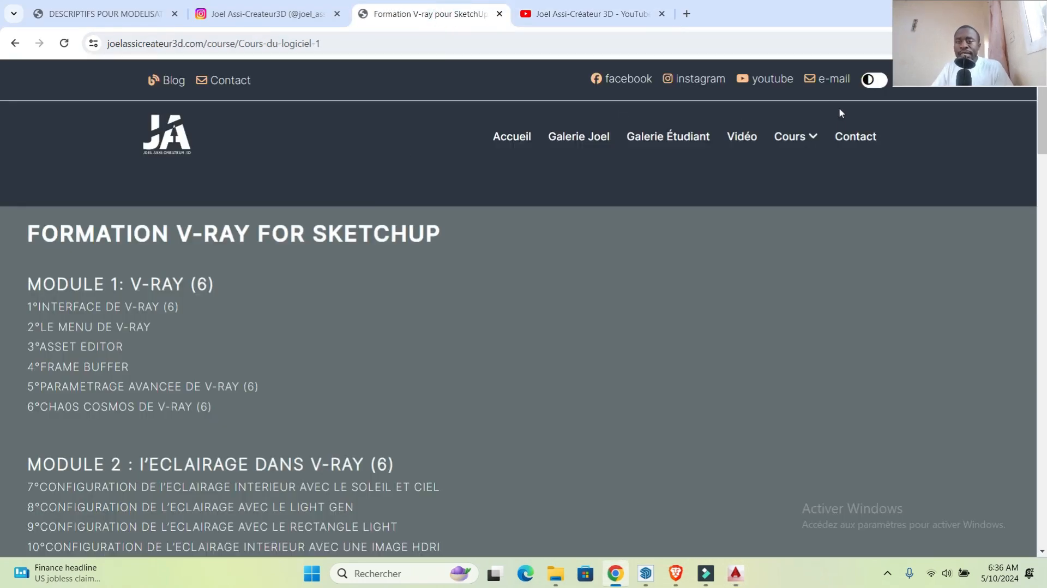
{"action": "scroll", "coordinate": [300, 205], "scroll_direction": "down", "scroll_amount": 10}
{"action": "scroll", "coordinate": [300, 205], "scroll_direction": "down", "scroll_amount": 15}
{"action": "scroll", "coordinate": [343, 243], "scroll_direction": "up", "scroll_amount": 5}
{"action": "scroll", "coordinate": [349, 244], "scroll_direction": "up", "scroll_amount": 20}
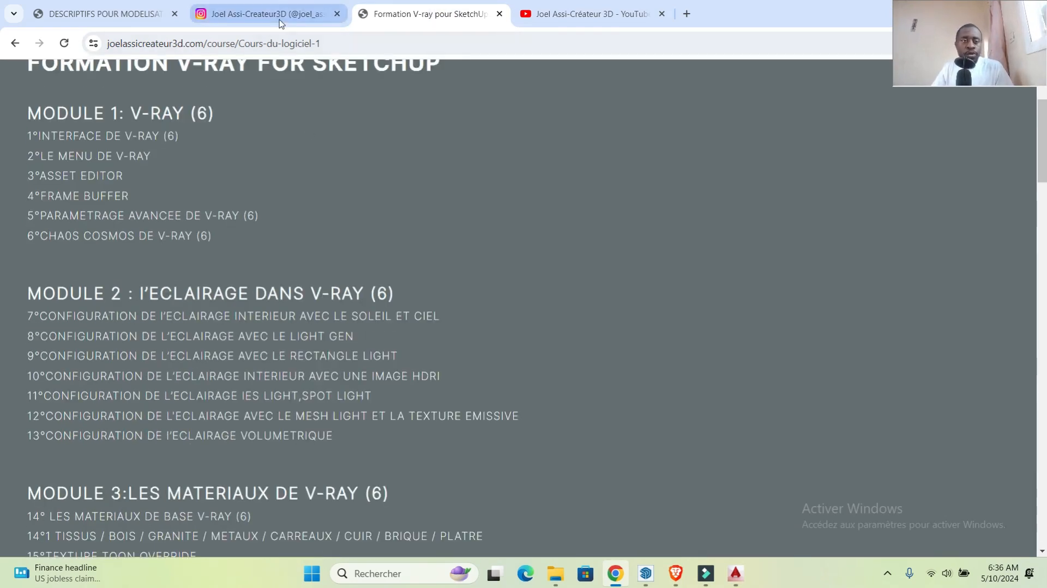
Step: View the creator's Instagram profile and the videos page of the YouTube channel
{"action": "left_click", "coordinate": [280, 21]}
{"action": "scroll", "coordinate": [633, 347], "scroll_direction": "up", "scroll_amount": 10}
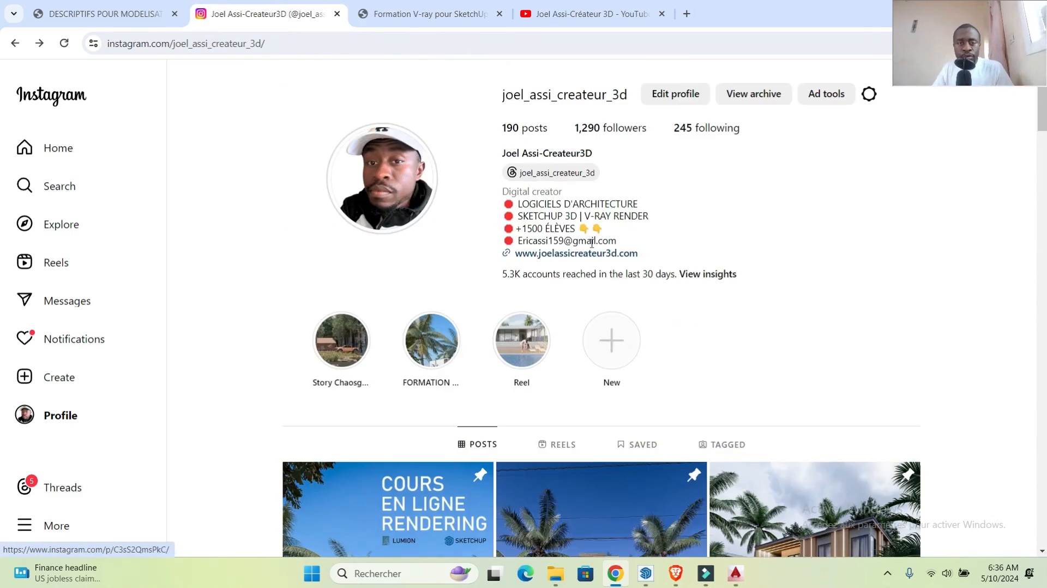
{"action": "left_click", "coordinate": [589, 14]}
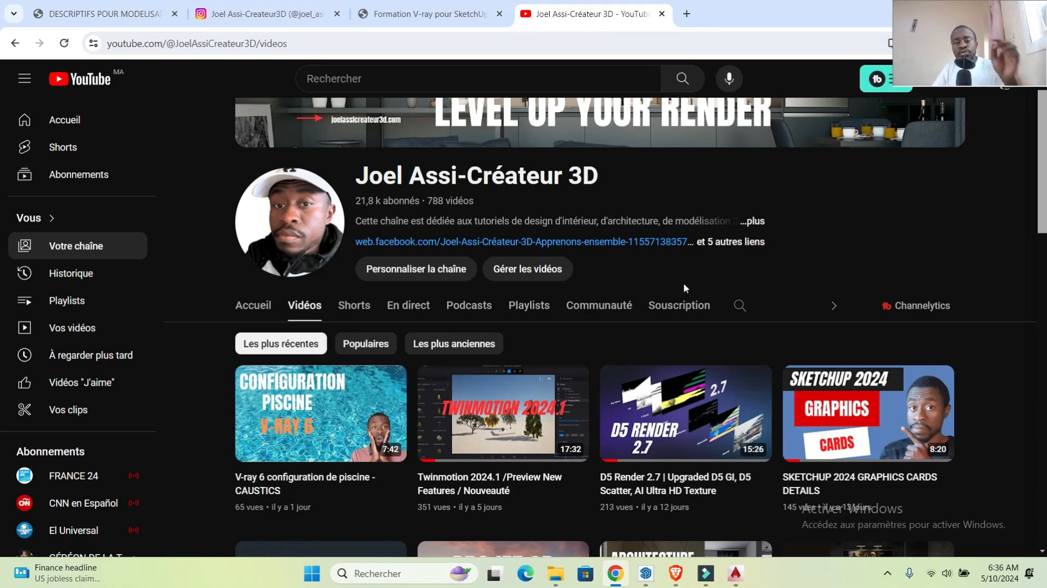
{"action": "mouse_move", "coordinate": [520, 416]}
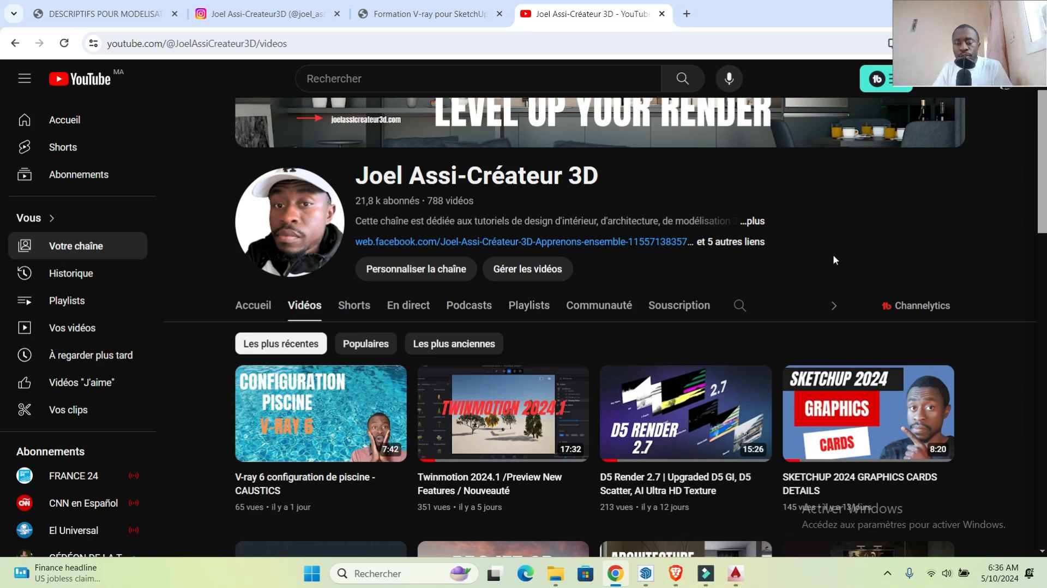
Step: Switch to Brave and shorten the Google search text to "rayon.design/" without running the search
{"action": "mouse_move", "coordinate": [676, 573]}
{"action": "left_click", "coordinate": [672, 515]}
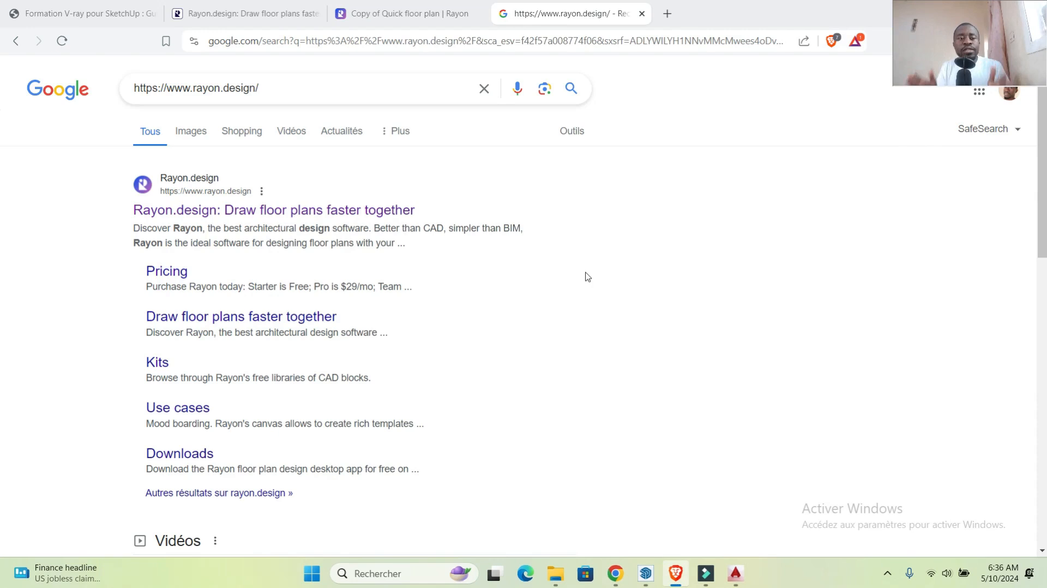
{"action": "left_click_drag", "start_coordinate": [193, 87], "coordinate": [131, 89]}
{"action": "key", "text": "BackSpace"}
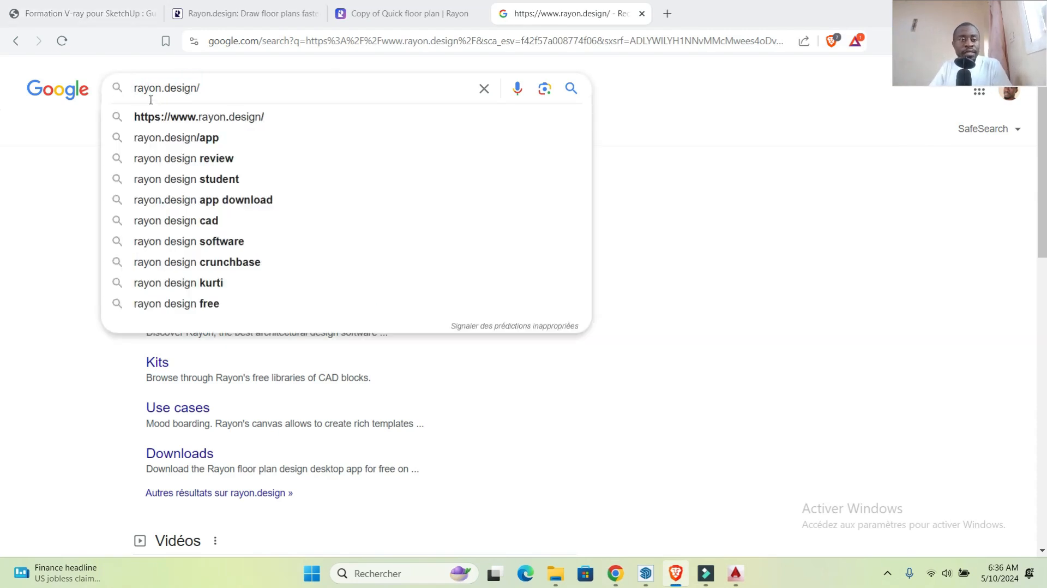
{"action": "left_click", "coordinate": [638, 182]}
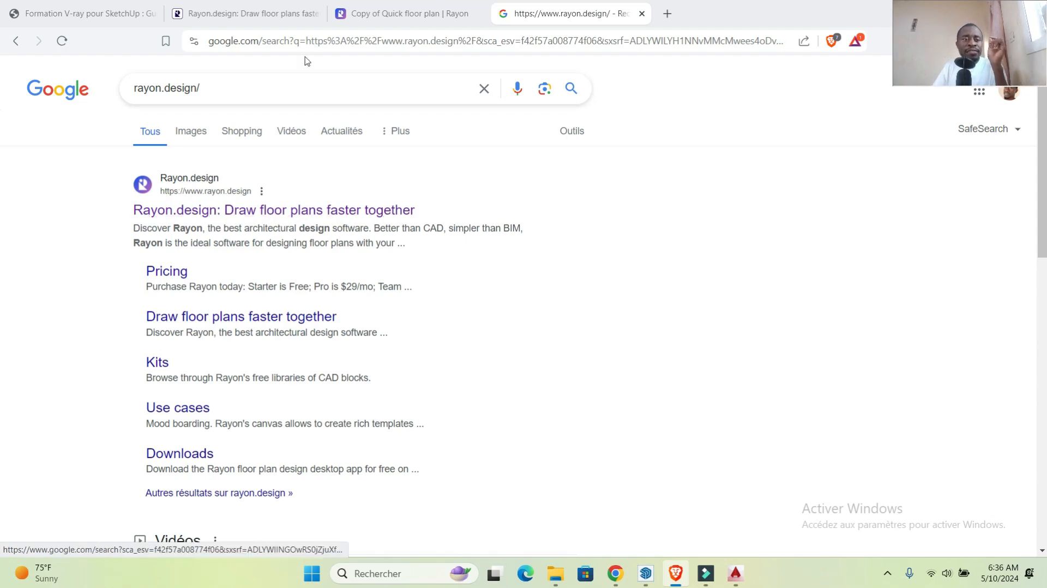
Step: Look over the Rayon home page in its already open browser tab
{"action": "left_click", "coordinate": [272, 15]}
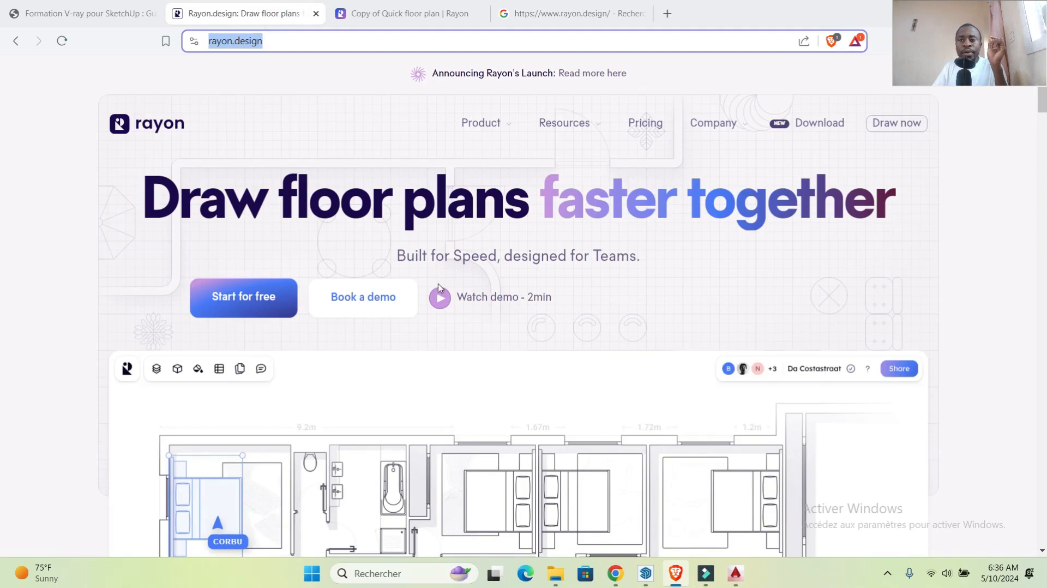
{"action": "scroll", "coordinate": [560, 326], "scroll_direction": "down", "scroll_amount": 6}
{"action": "scroll", "coordinate": [558, 326], "scroll_direction": "up", "scroll_amount": 4}
{"action": "scroll", "coordinate": [557, 326], "scroll_direction": "up", "scroll_amount": 2}
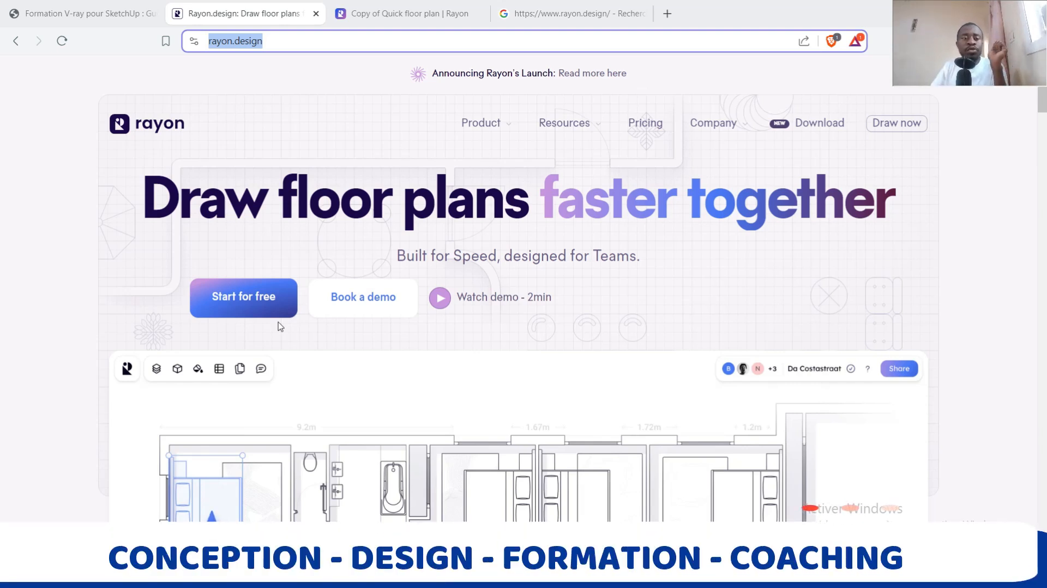
Step: Open the Copy of Quick floor plan model and examine its main menu's import, export, view and preferences options
{"action": "left_click", "coordinate": [375, 13]}
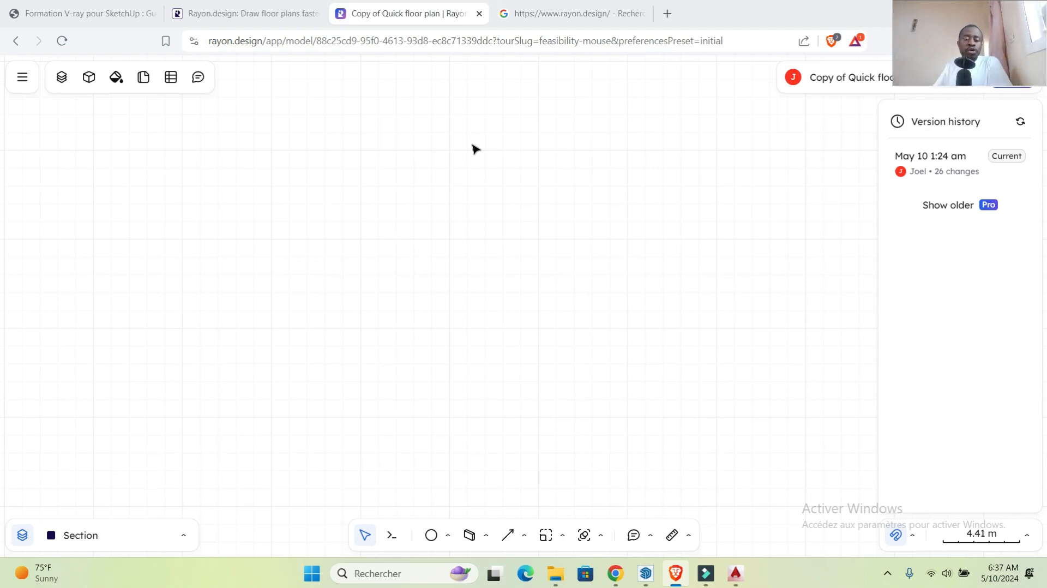
{"action": "left_click", "coordinate": [22, 78]}
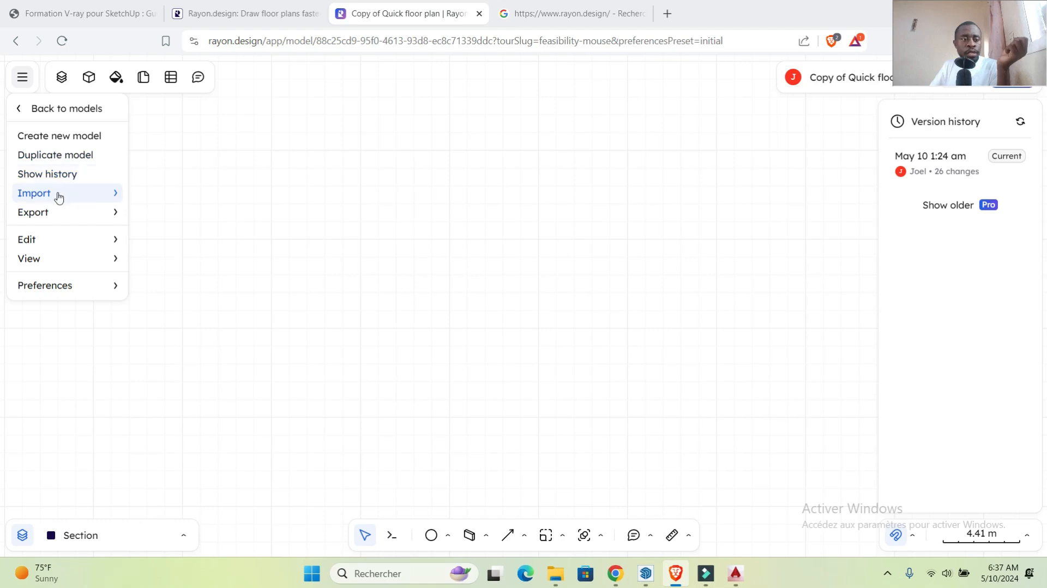
{"action": "mouse_move", "coordinate": [59, 217]}
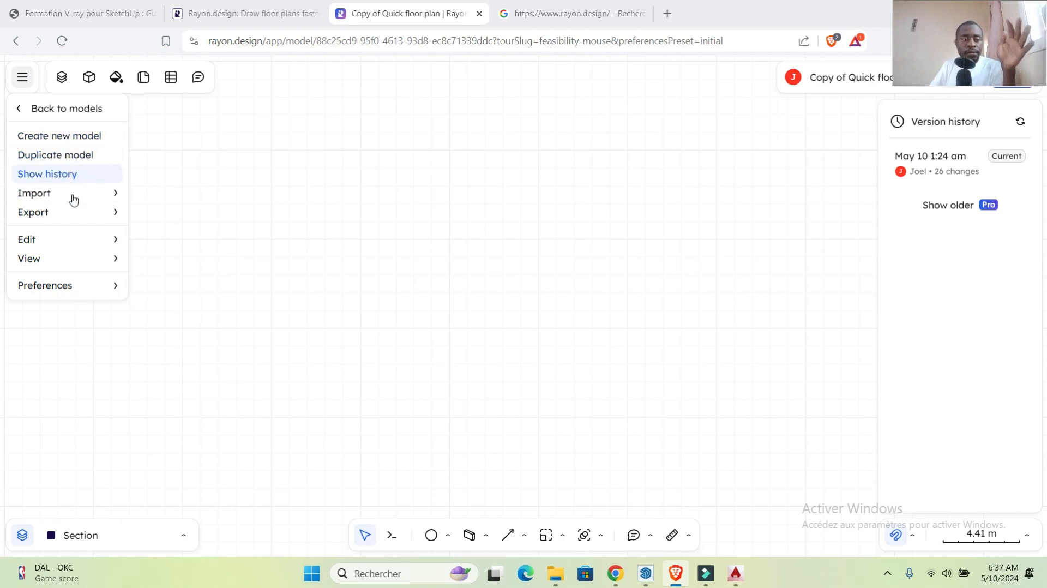
{"action": "mouse_move", "coordinate": [74, 201]}
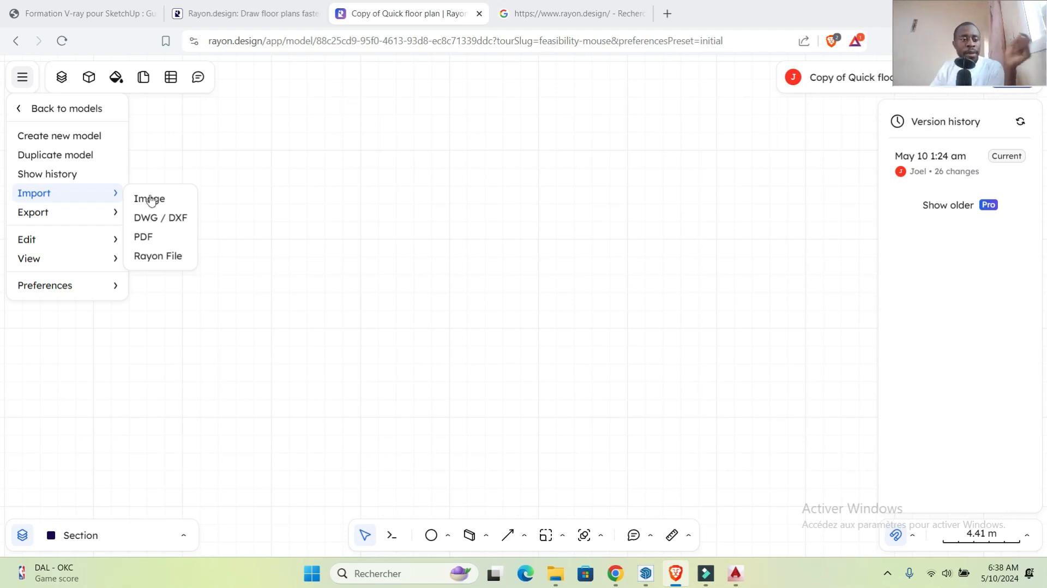
{"action": "mouse_move", "coordinate": [78, 244]}
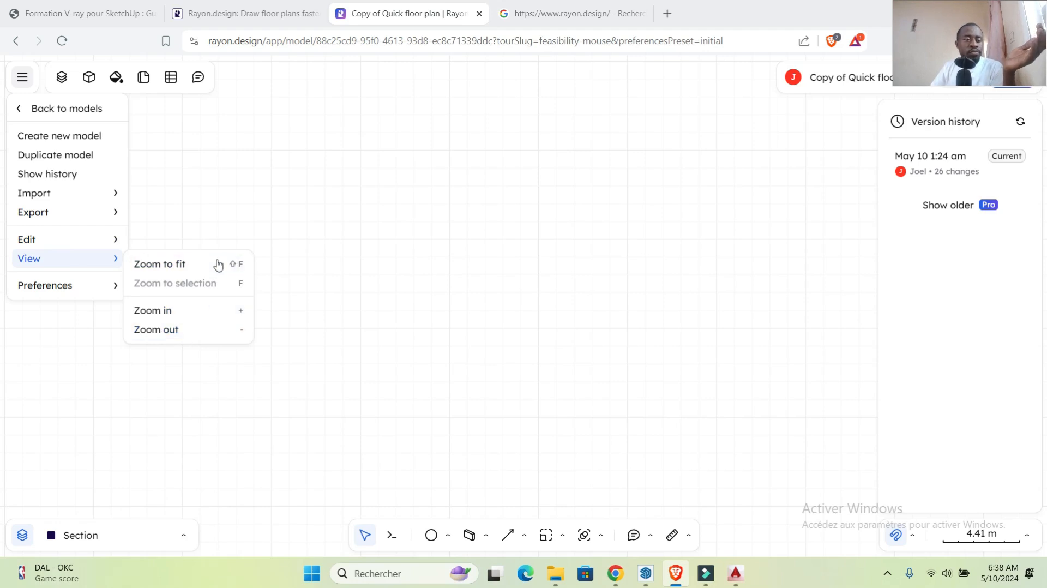
{"action": "mouse_move", "coordinate": [103, 294]}
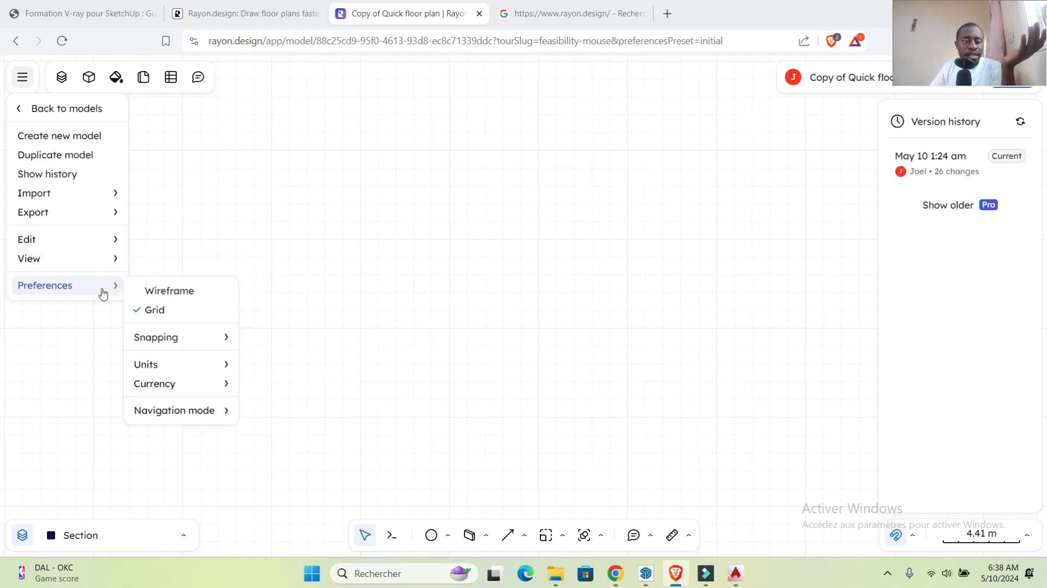
{"action": "mouse_move", "coordinate": [171, 339]}
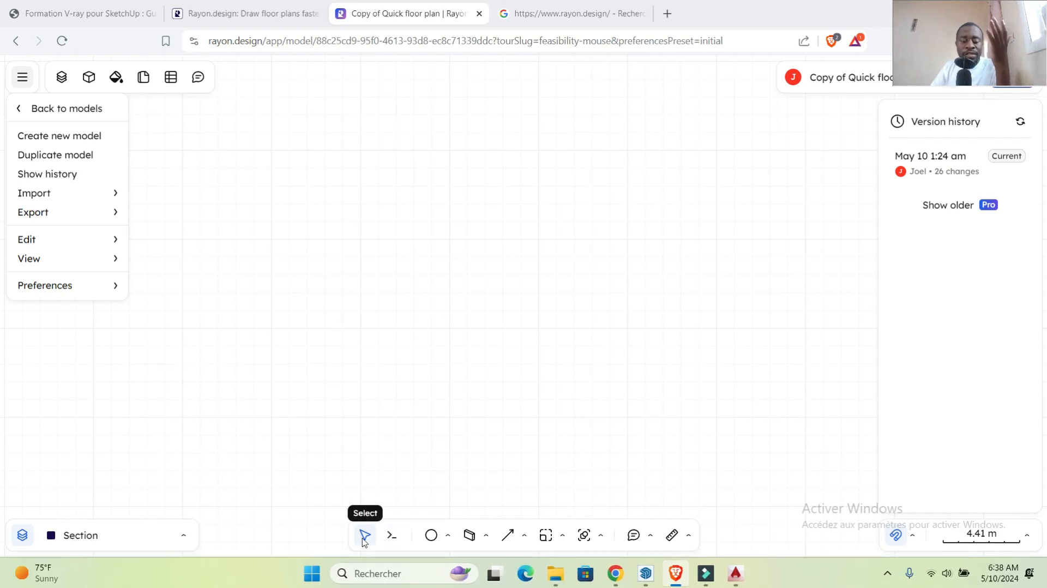
Step: Examine the available drawing, wall, annotation, modification, grouping, comment and measurement tools
{"action": "left_click", "coordinate": [447, 536]}
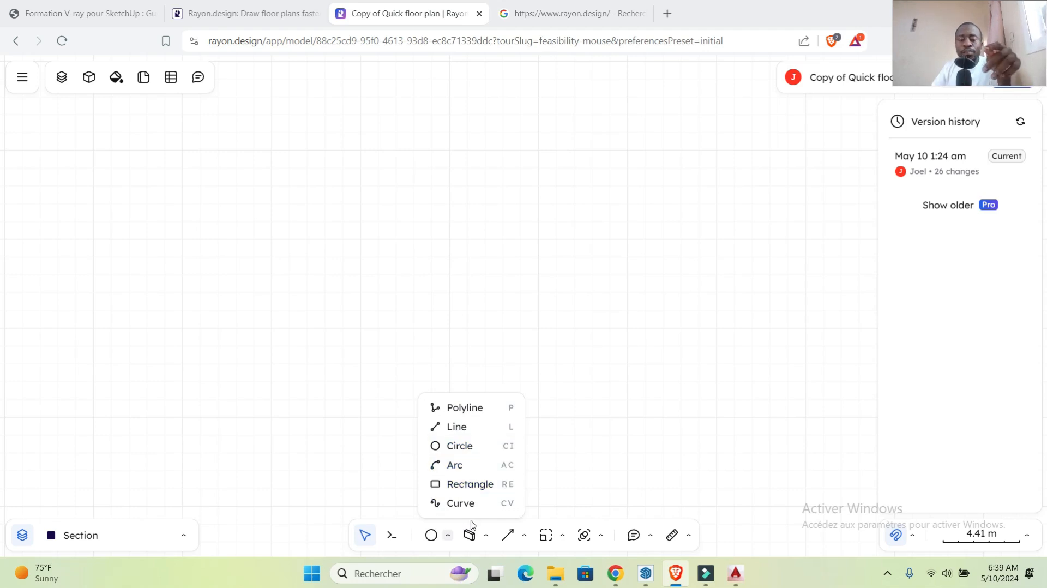
{"action": "left_click", "coordinate": [485, 535]}
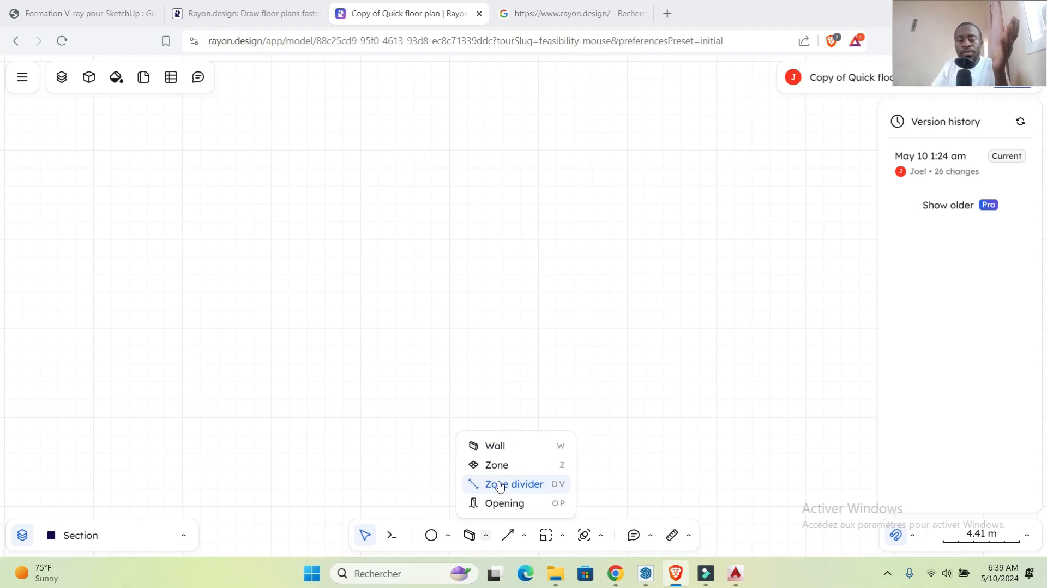
{"action": "left_click", "coordinate": [524, 536]}
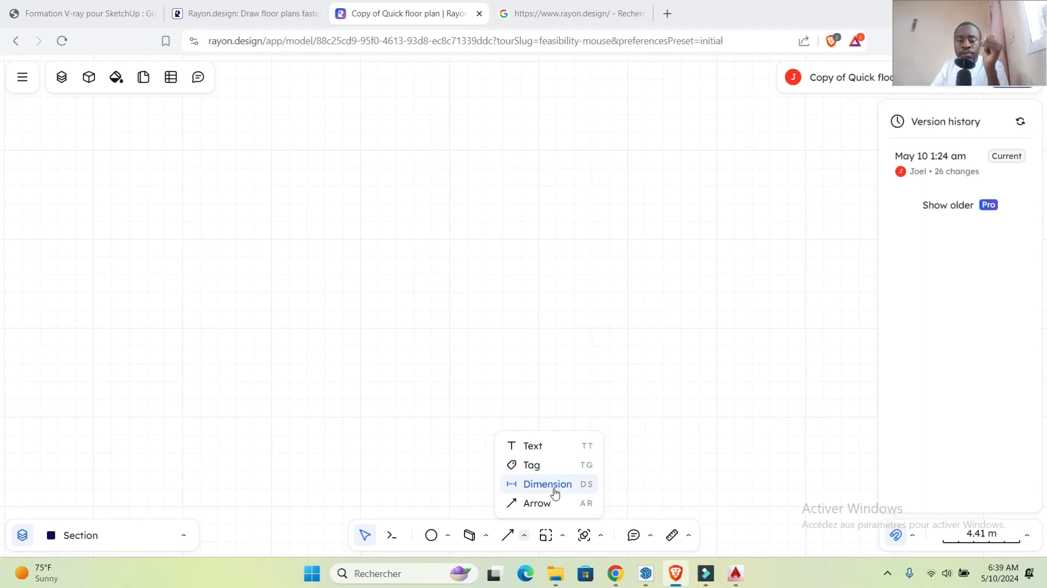
{"action": "left_click", "coordinate": [562, 537]}
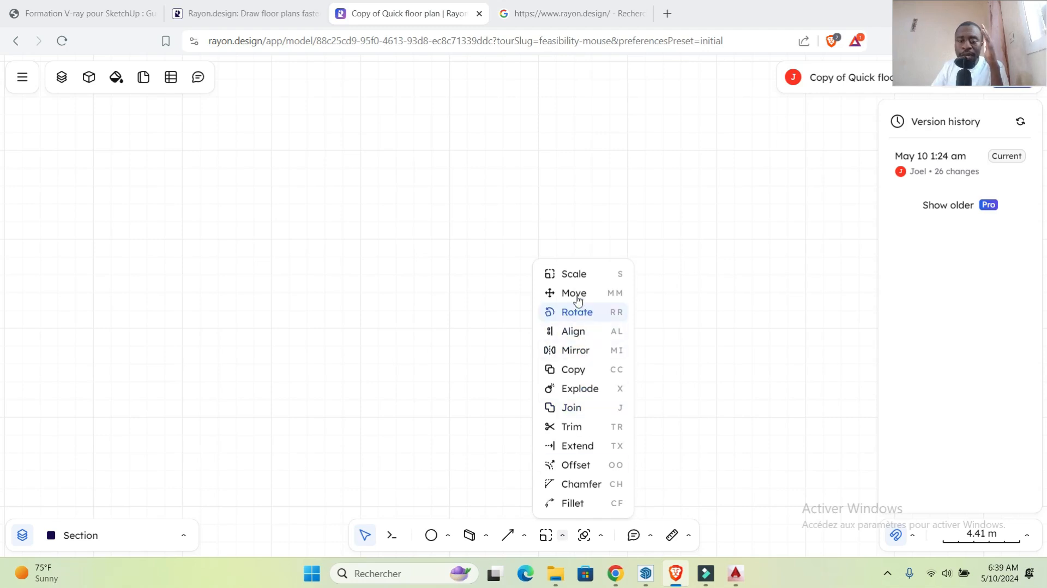
{"action": "left_click", "coordinate": [603, 537]}
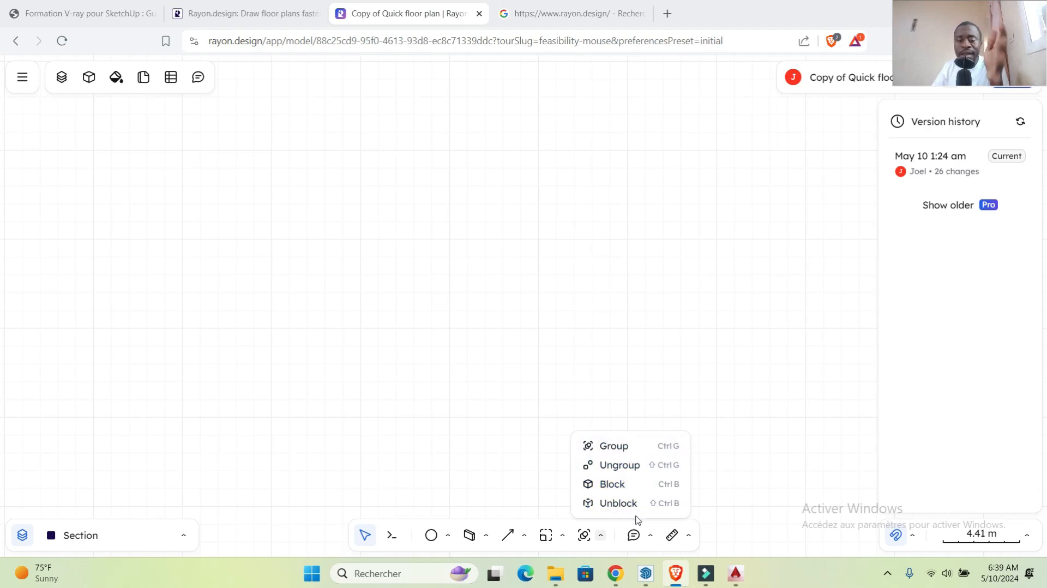
{"action": "left_click", "coordinate": [650, 537]}
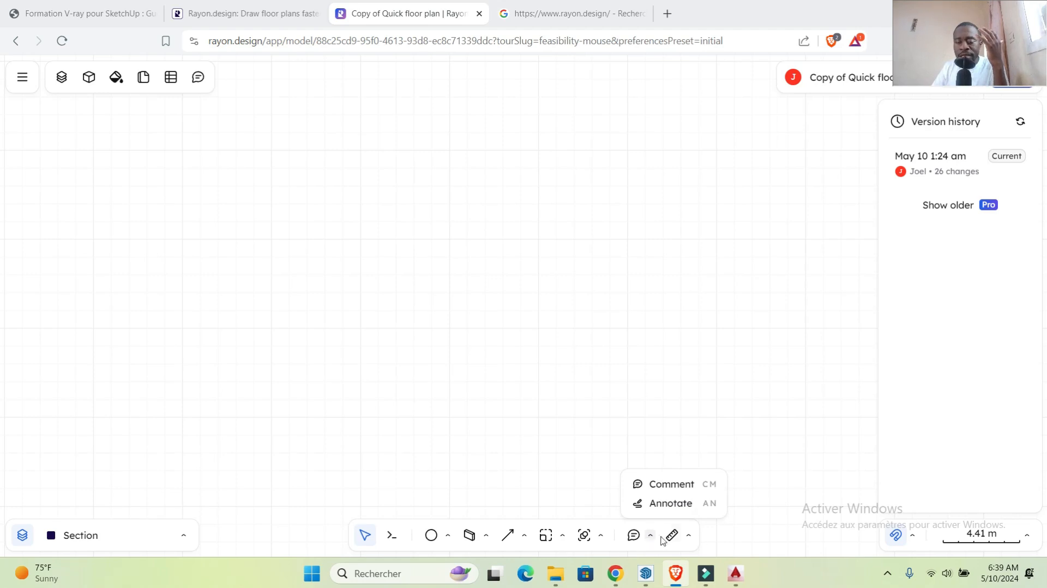
{"action": "left_click", "coordinate": [690, 539]}
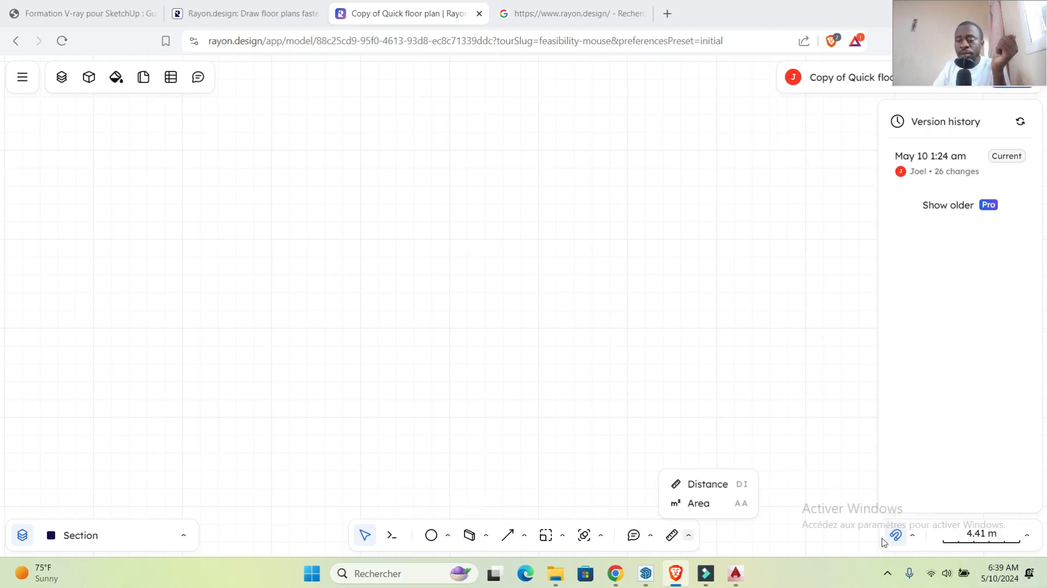
Step: Compare Rayon's snapping options with the object snap options in AutoCAD
{"action": "left_click", "coordinate": [914, 537]}
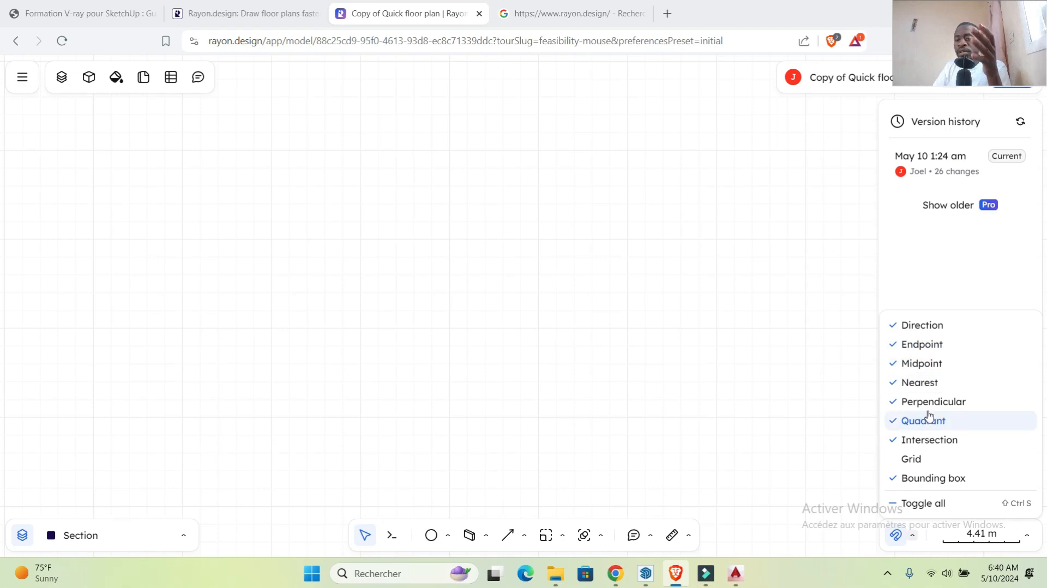
{"action": "left_click", "coordinate": [735, 573]}
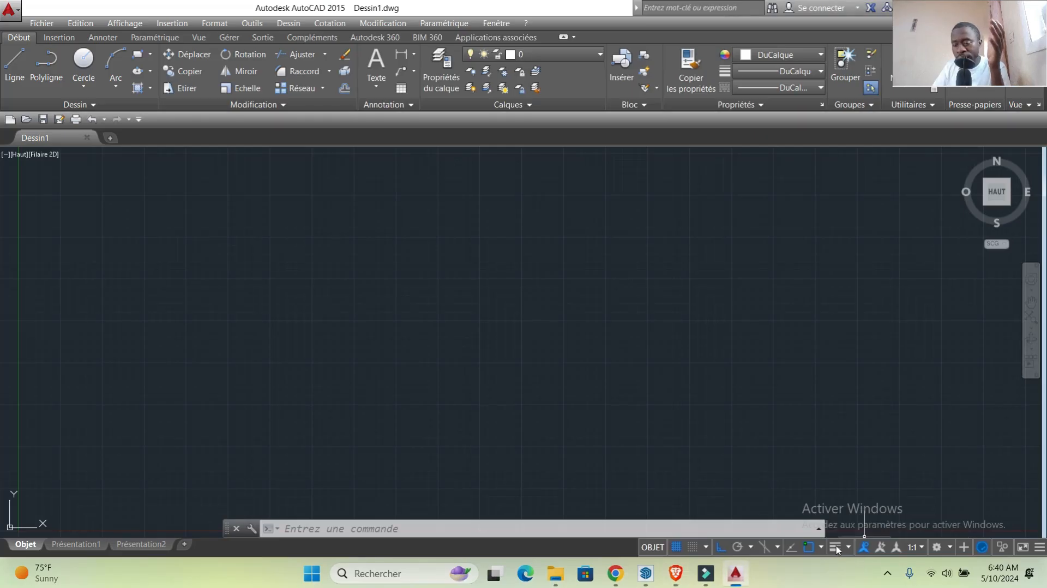
{"action": "left_click", "coordinate": [1039, 548]}
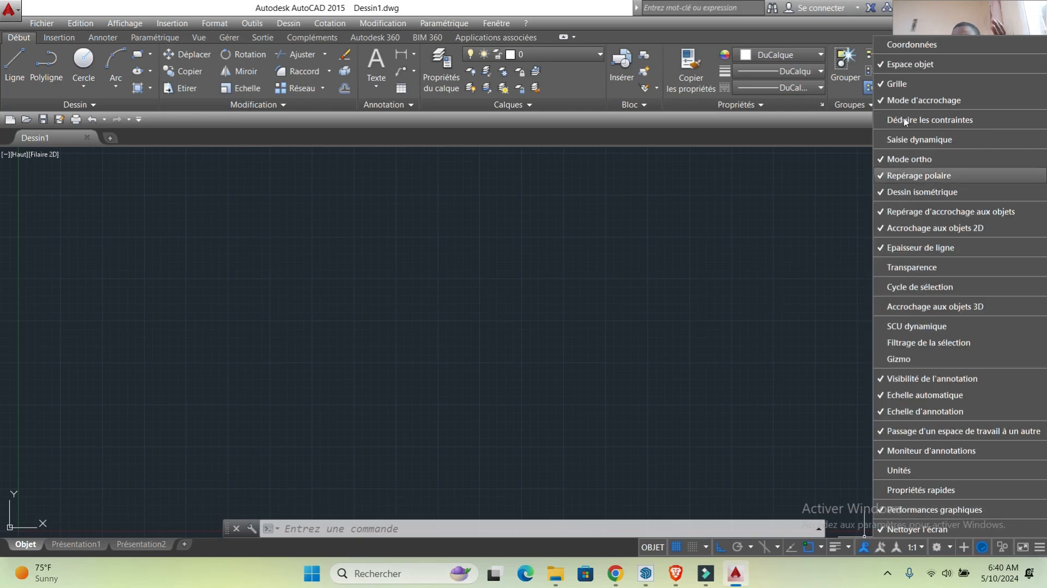
{"action": "left_click", "coordinate": [825, 546]}
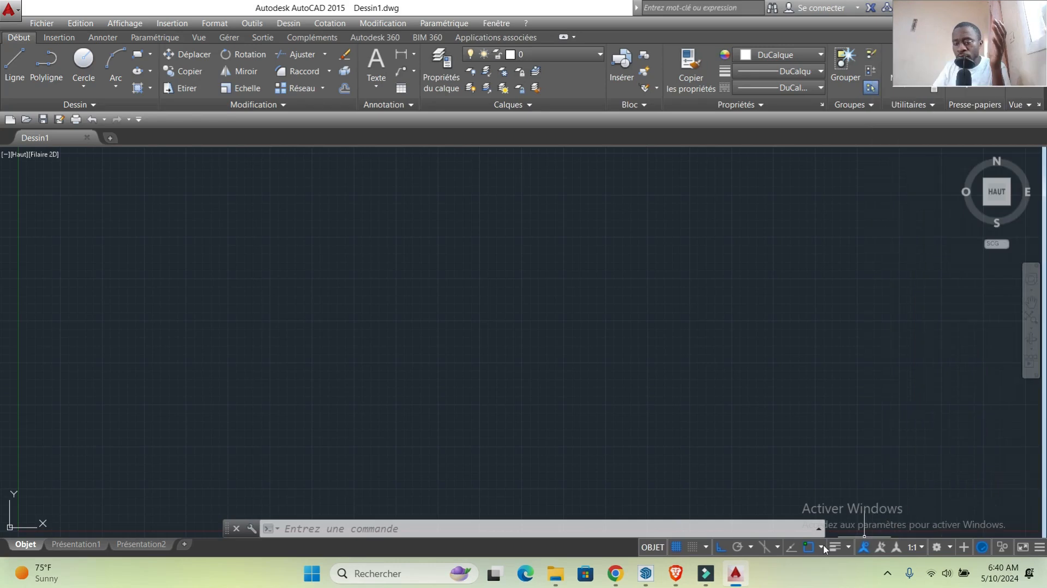
{"action": "left_click", "coordinate": [825, 547]}
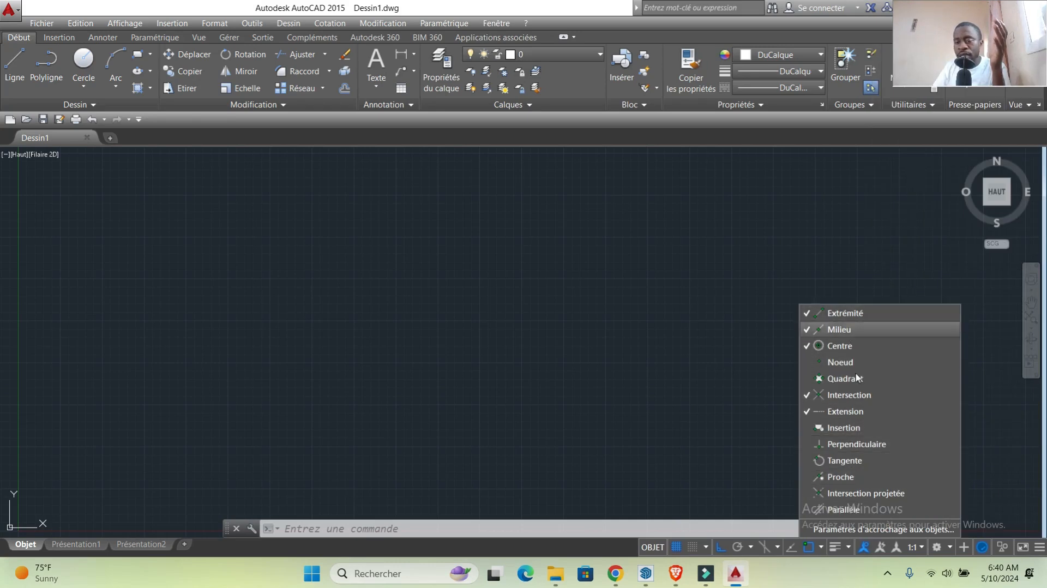
{"action": "mouse_move", "coordinate": [675, 572]}
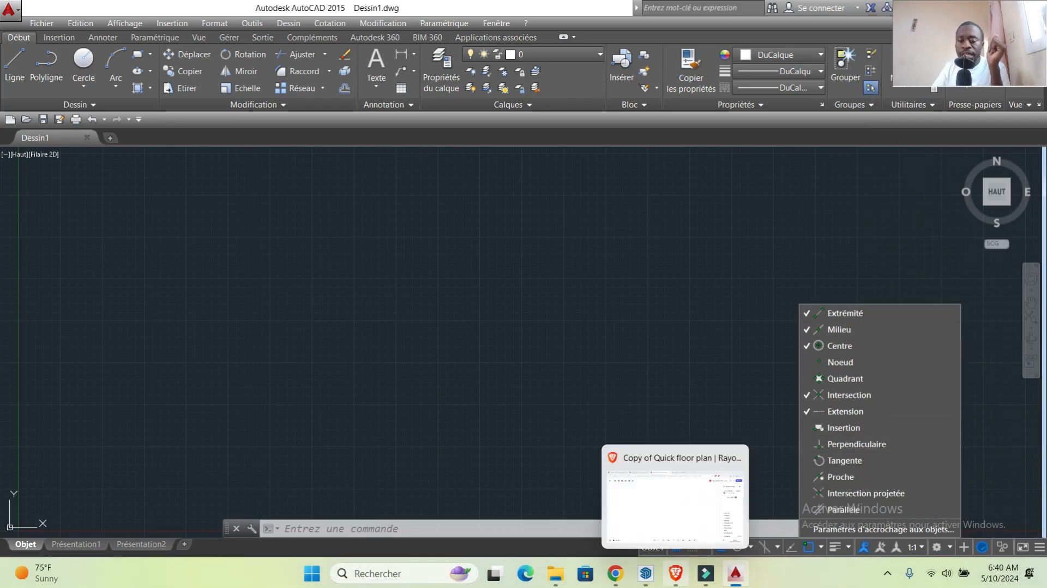
Step: Switch back to Rayon and draw connected walls about 11.5 m down, 7.6 m right, a shorter run down, and about 12.6 m right
{"action": "left_click", "coordinate": [683, 493]}
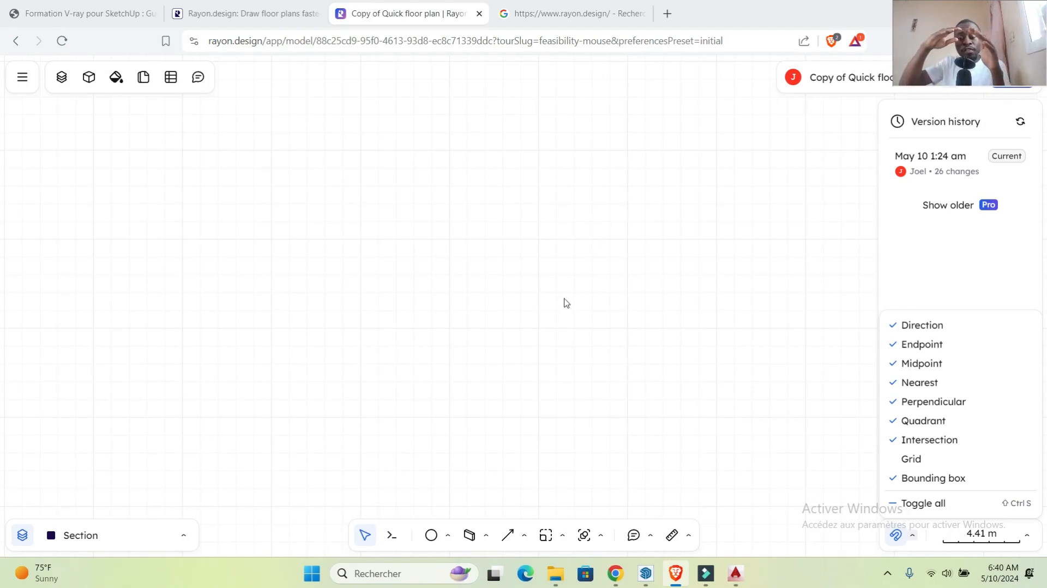
{"action": "left_click", "coordinate": [488, 536]}
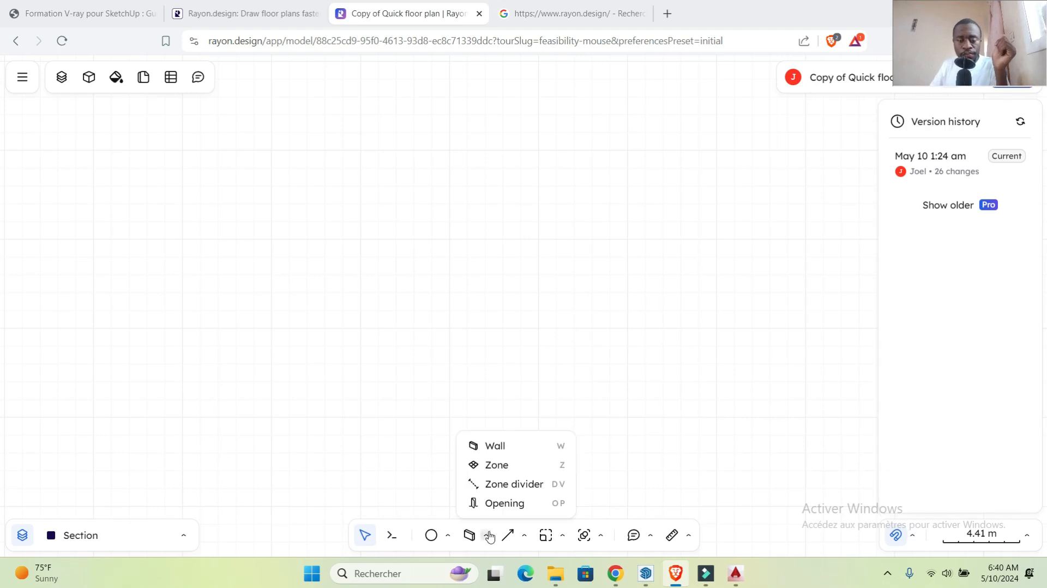
{"action": "left_click", "coordinate": [501, 450]}
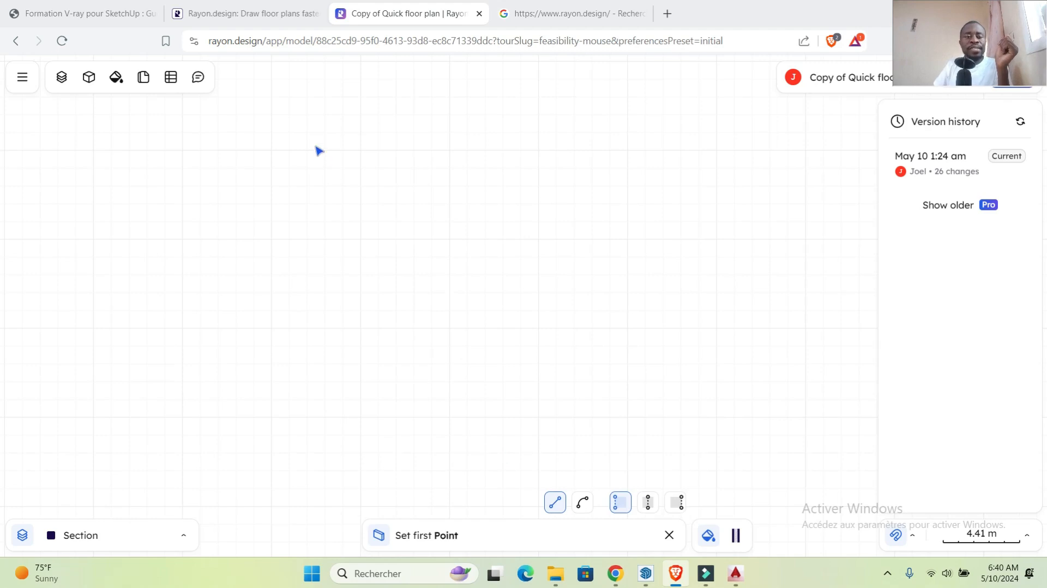
{"action": "left_click", "coordinate": [268, 133]}
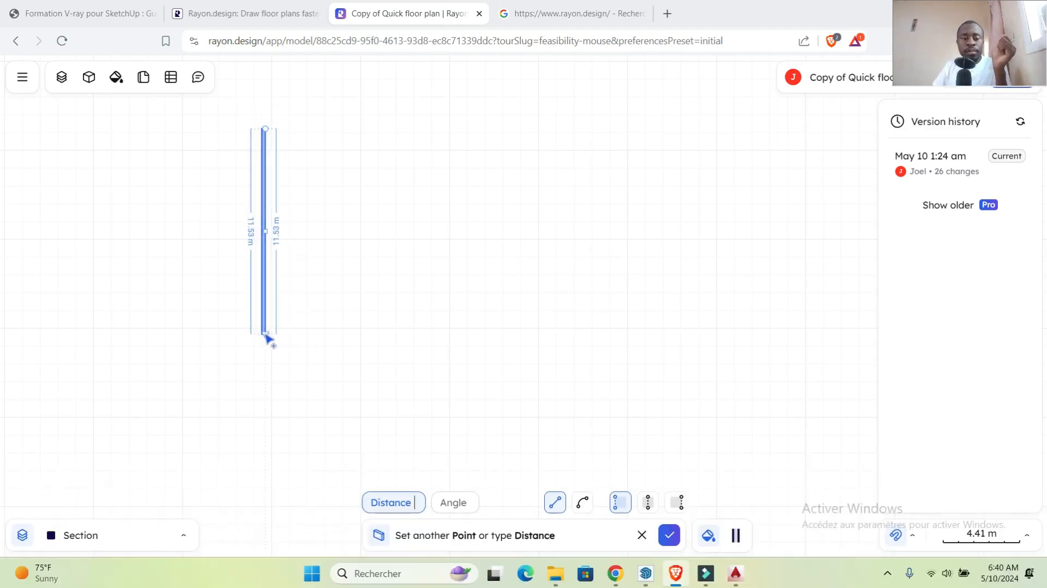
{"action": "left_click", "coordinate": [265, 334]}
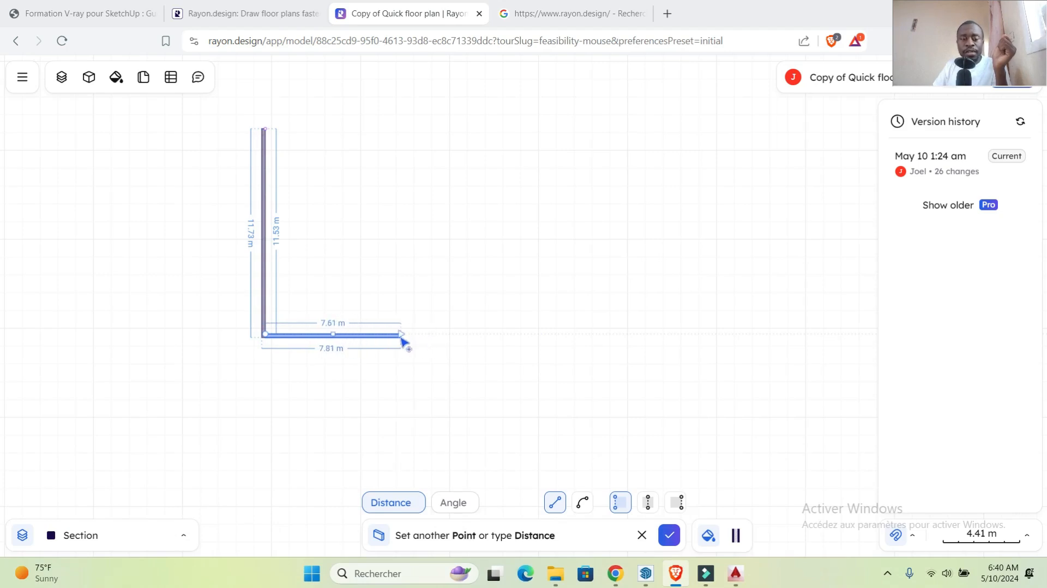
{"action": "left_click", "coordinate": [402, 336]}
{"action": "left_click", "coordinate": [401, 398]}
{"action": "left_click", "coordinate": [625, 400]}
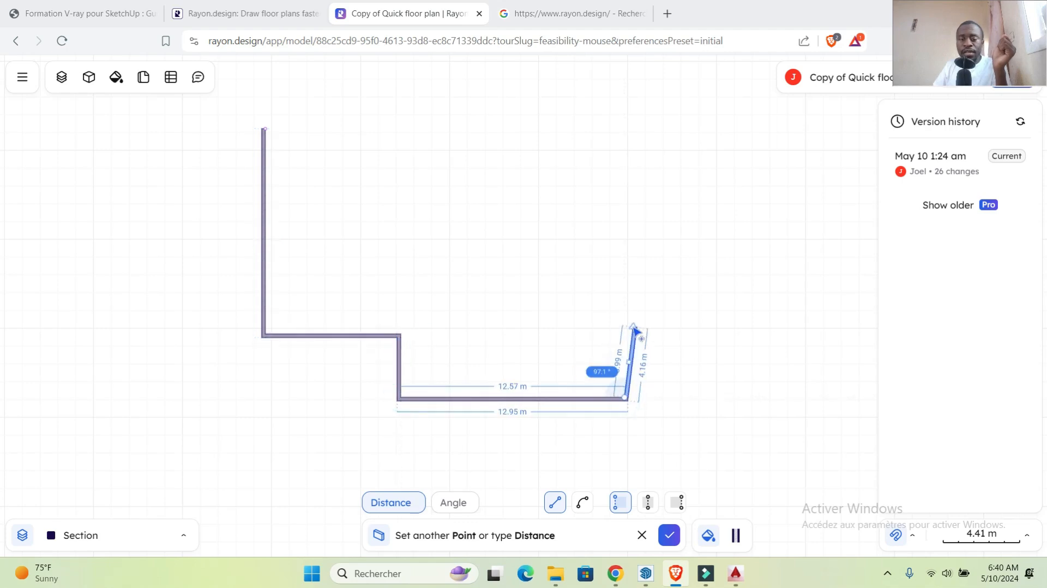
Step: Continue the walls upward and leftward in steps, with runs about 7.7 m, 4.9 m and 4.7 m long, and close the outline at the first wall
{"action": "left_click", "coordinate": [626, 237]}
{"action": "left_click", "coordinate": [488, 237]}
{"action": "left_click", "coordinate": [487, 150]}
{"action": "left_click", "coordinate": [404, 151]}
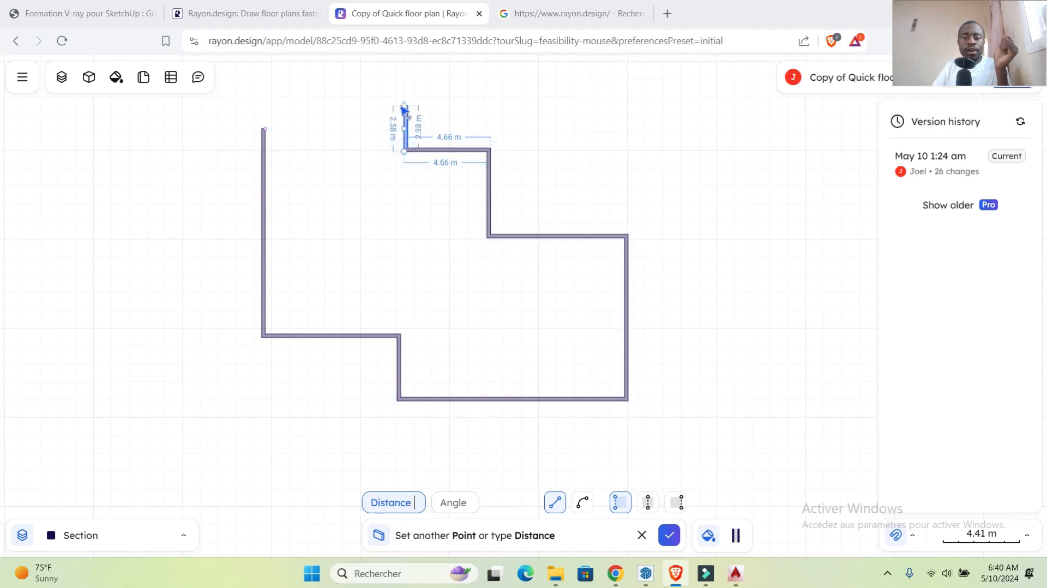
{"action": "left_click", "coordinate": [403, 103]}
{"action": "left_click", "coordinate": [263, 117]}
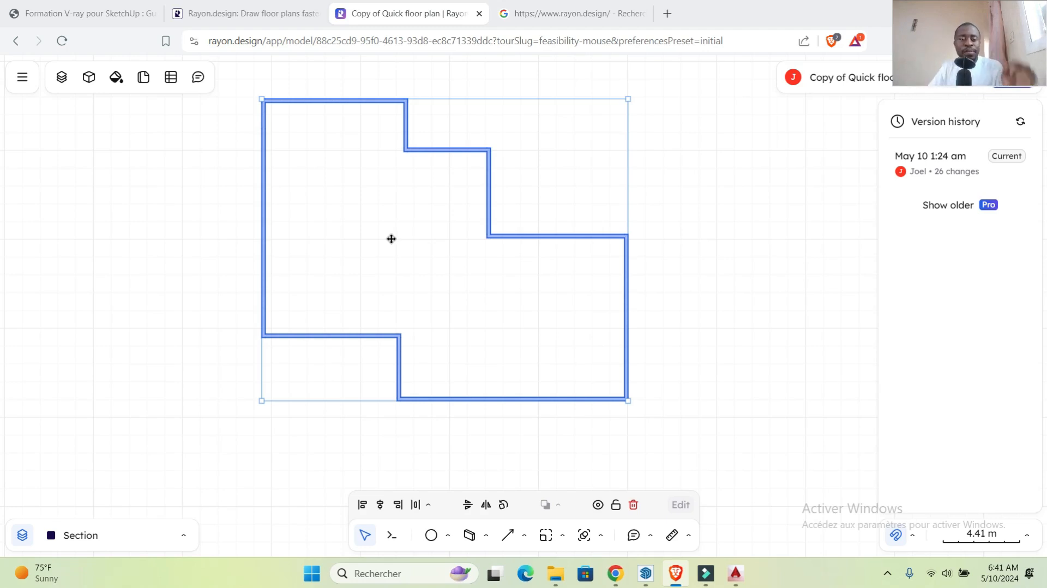
{"action": "left_click", "coordinate": [487, 534]}
{"action": "left_click", "coordinate": [499, 444]}
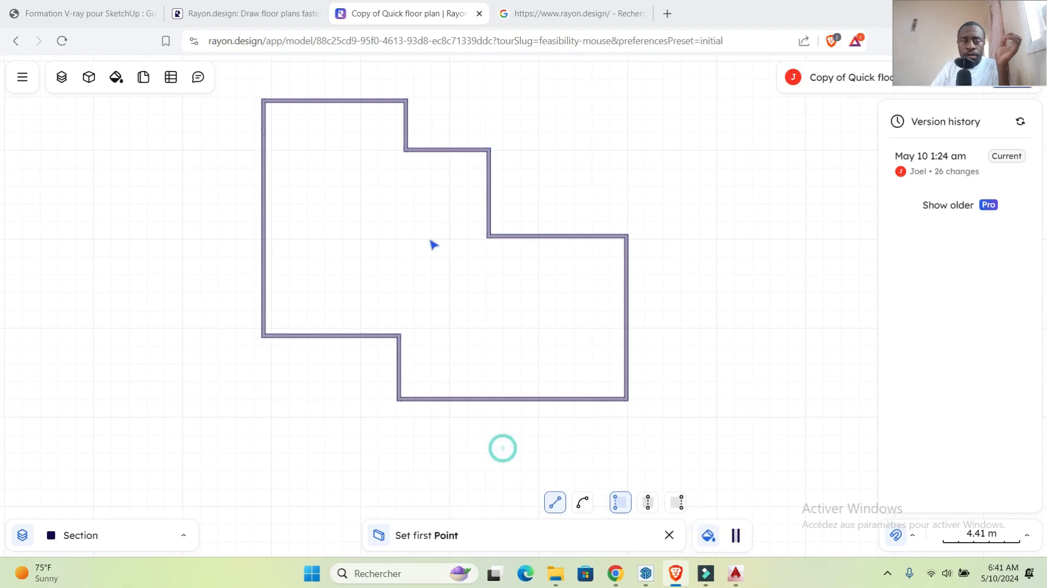
{"action": "left_click", "coordinate": [404, 153]}
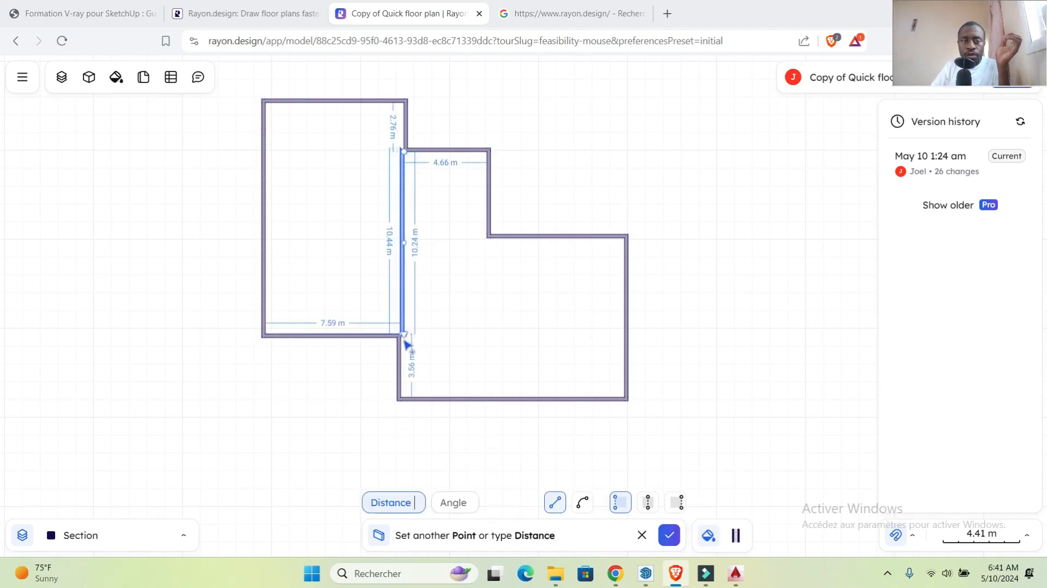
{"action": "key", "text": "Escape"}
{"action": "left_click", "coordinate": [410, 156]}
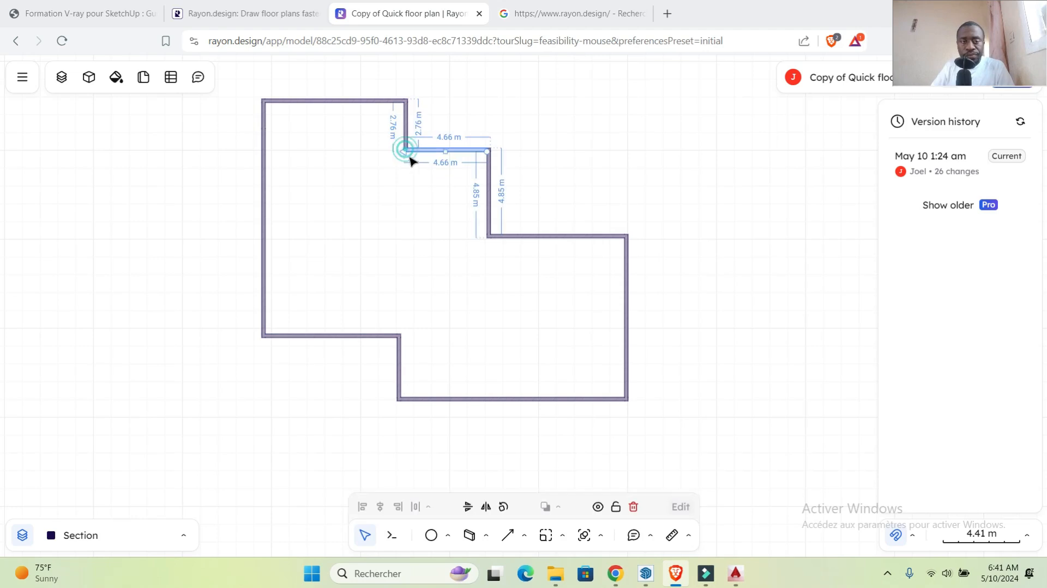
Step: Draw a vertical partition wall about 9 m long across the right-hand part of the plan, about 6.45 m from the right outer wall
{"action": "left_click", "coordinate": [485, 535]}
{"action": "left_click", "coordinate": [502, 439]}
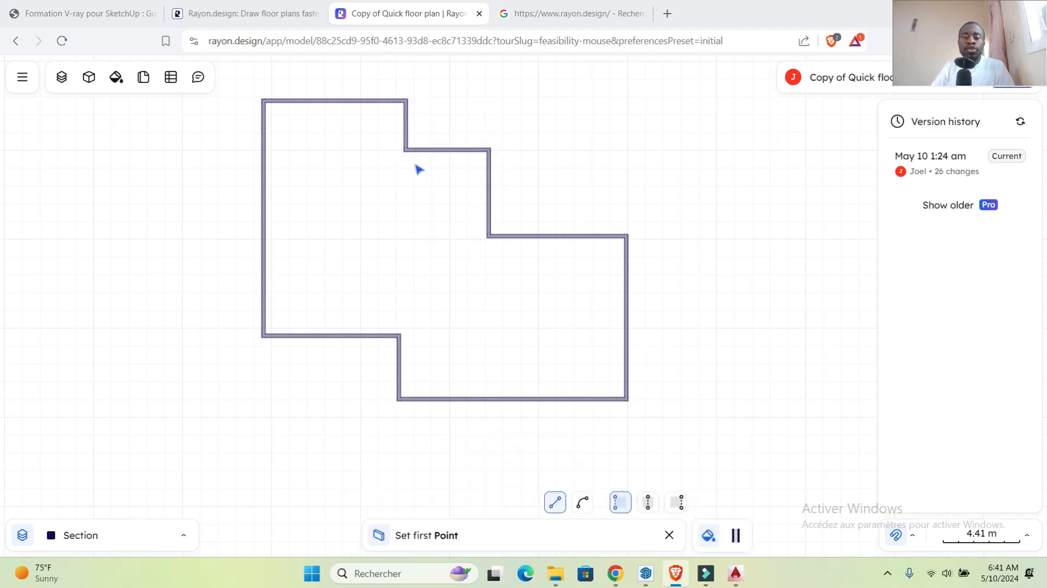
{"action": "scroll", "coordinate": [409, 152], "scroll_direction": "up", "scroll_amount": 5}
{"action": "scroll", "coordinate": [413, 142], "scroll_direction": "up", "scroll_amount": 3}
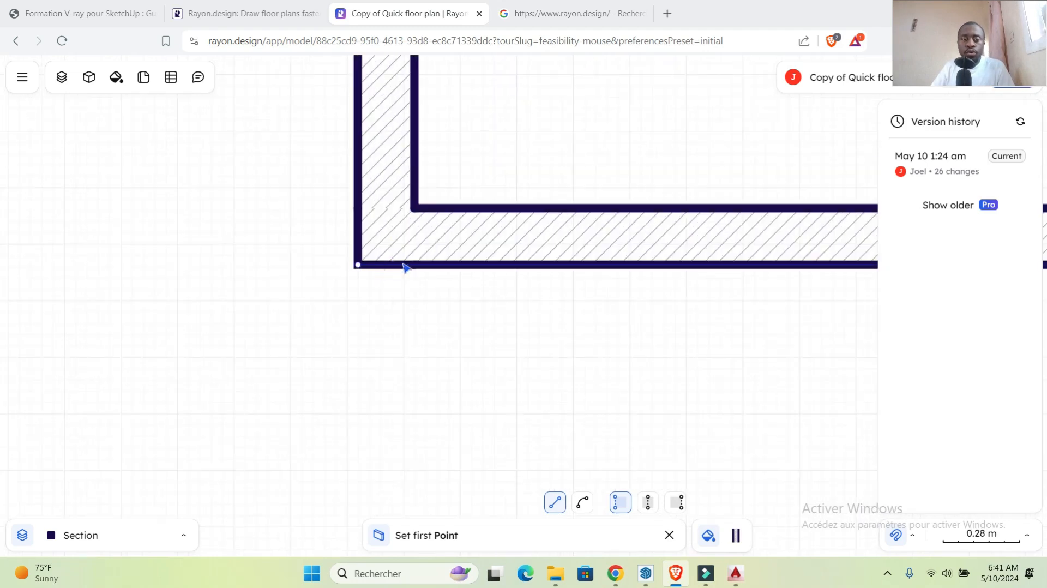
{"action": "scroll", "coordinate": [404, 223], "scroll_direction": "down", "scroll_amount": 10}
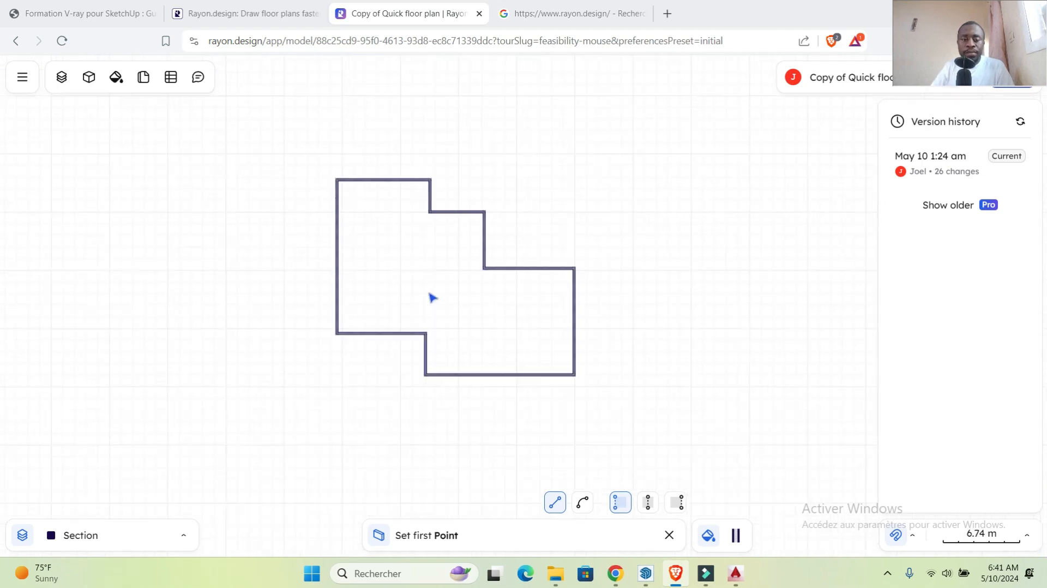
{"action": "scroll", "coordinate": [489, 347], "scroll_direction": "up", "scroll_amount": 2}
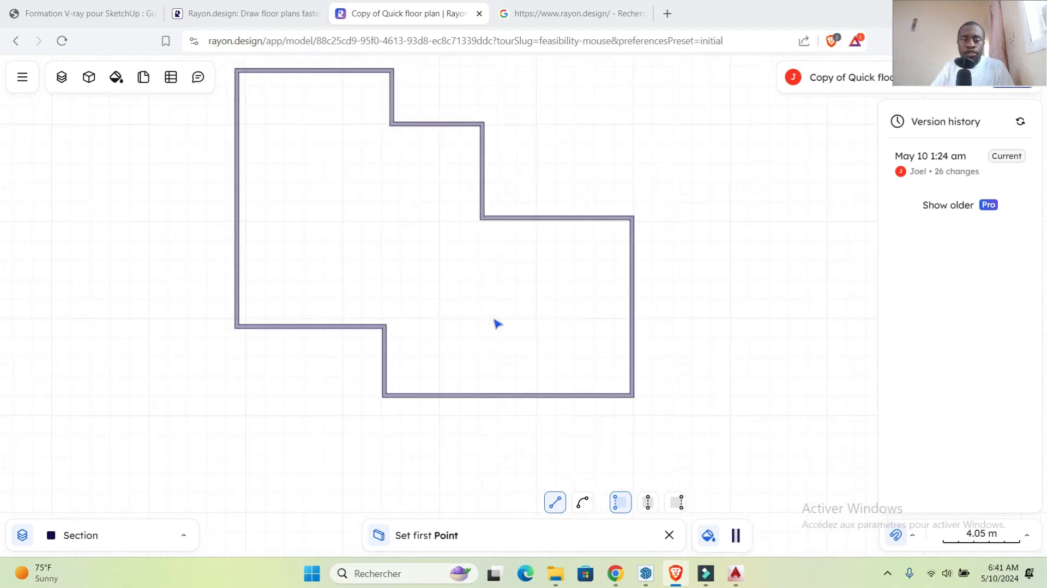
{"action": "left_click", "coordinate": [504, 220]}
{"action": "left_click", "coordinate": [504, 396]}
{"action": "key", "text": "Escape"}
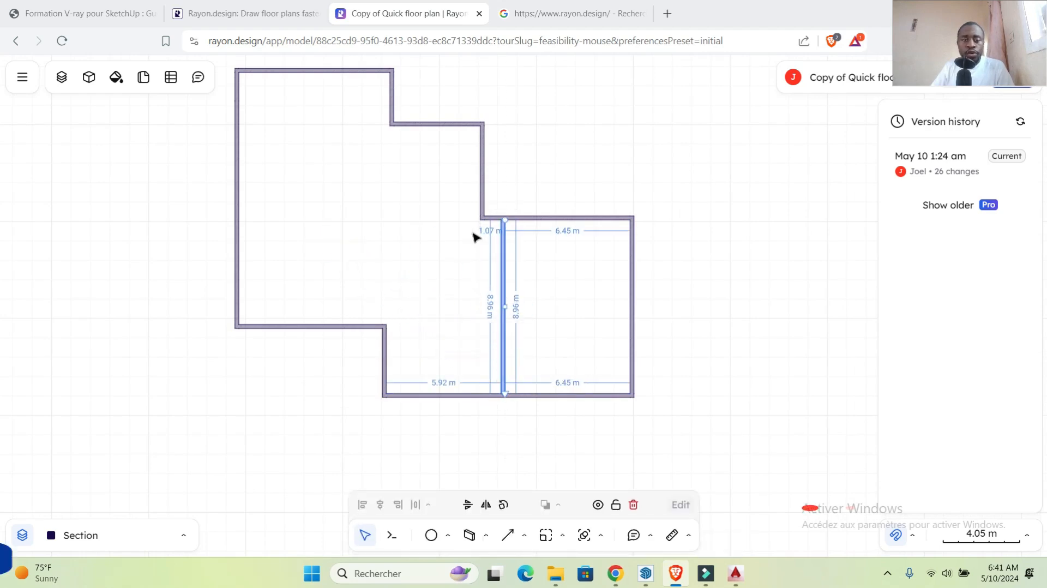
Step: Draw a horizontal partition wall about 12.45 m long from the upper stepped wall to the left outer wall
{"action": "left_click", "coordinate": [483, 205]}
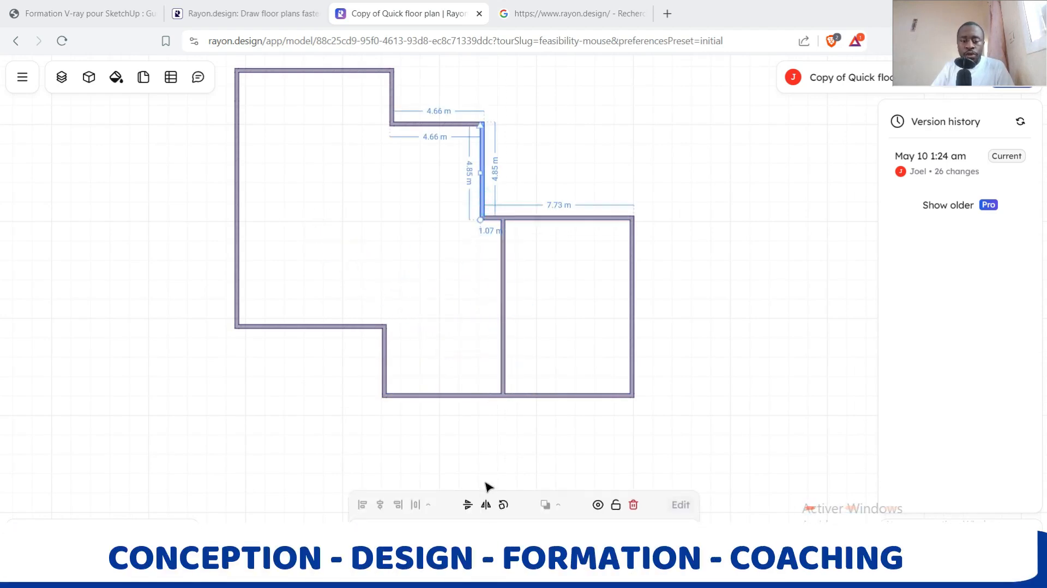
{"action": "left_click", "coordinate": [503, 535]}
{"action": "left_click", "coordinate": [496, 446]}
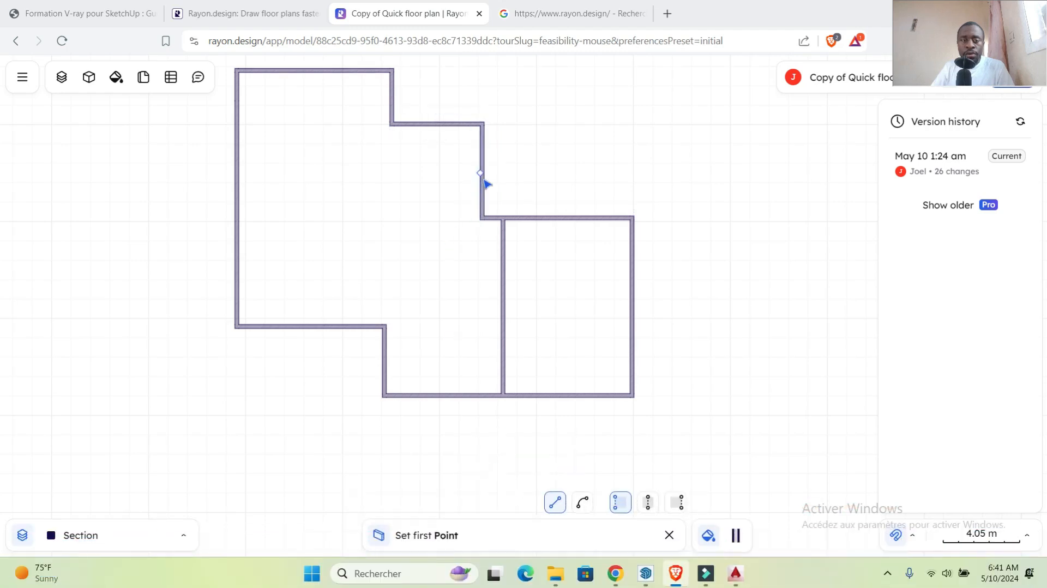
{"action": "left_click", "coordinate": [481, 200]}
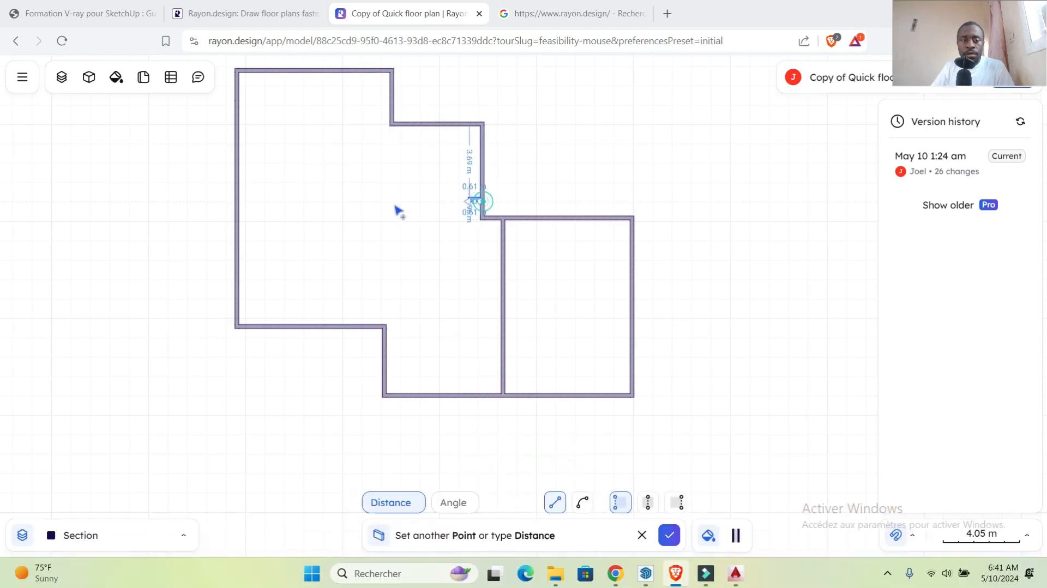
{"action": "left_click", "coordinate": [240, 202]}
{"action": "left_click", "coordinate": [238, 210]}
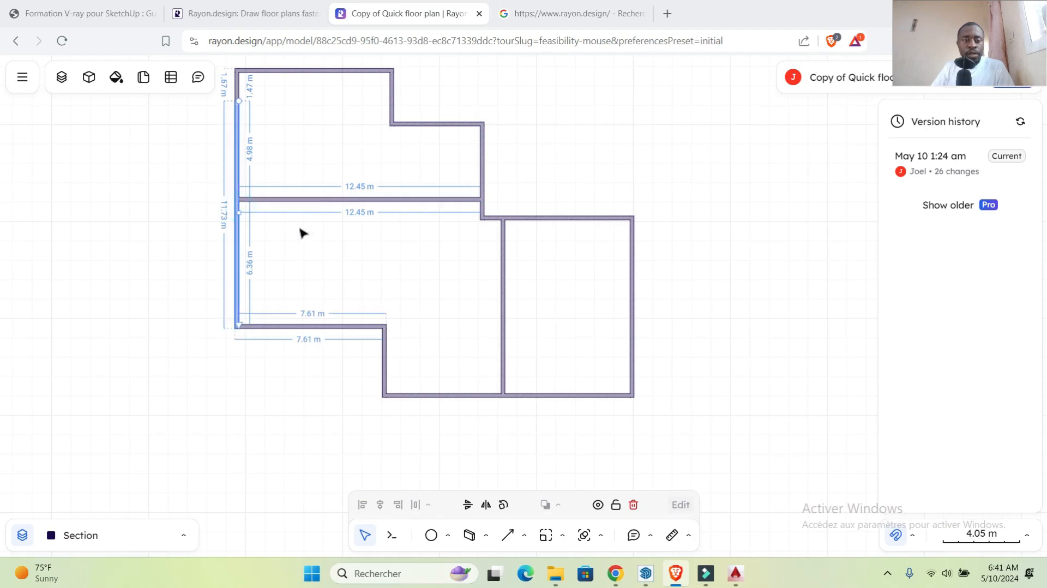
{"action": "left_click", "coordinate": [378, 307]}
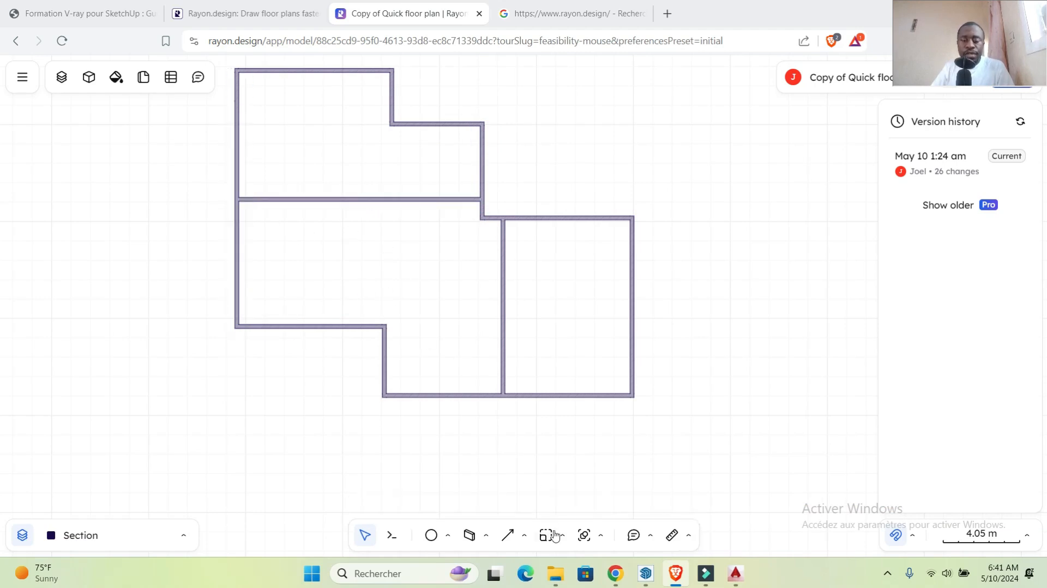
Step: Draw a vertical partition about 6.4 m long from the lower-left outer wall to the horizontal partition, about 5.1 m from the left outer wall
{"action": "left_click", "coordinate": [486, 535]}
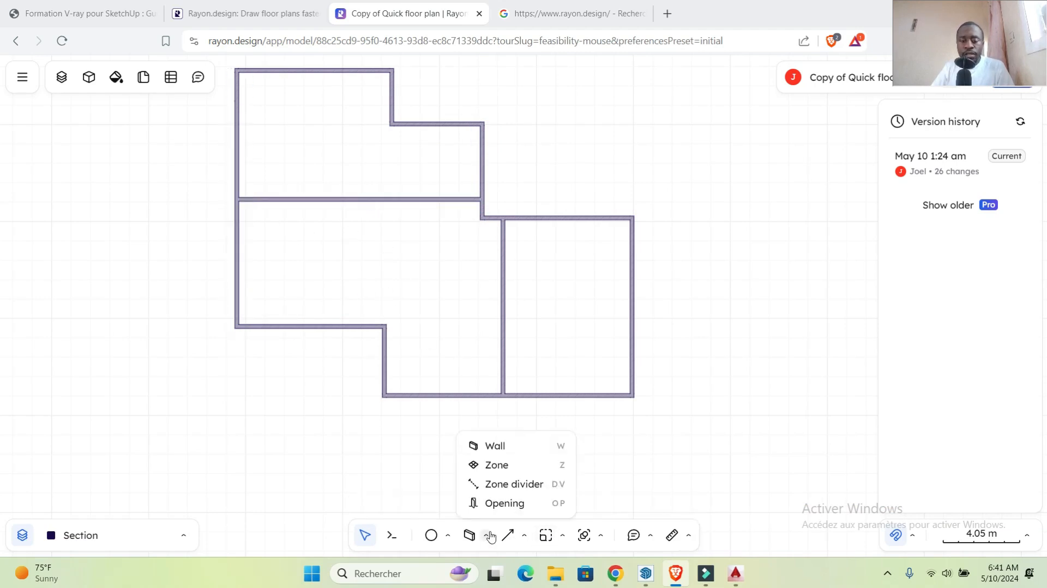
{"action": "left_click", "coordinate": [507, 446]}
{"action": "left_click", "coordinate": [338, 326]}
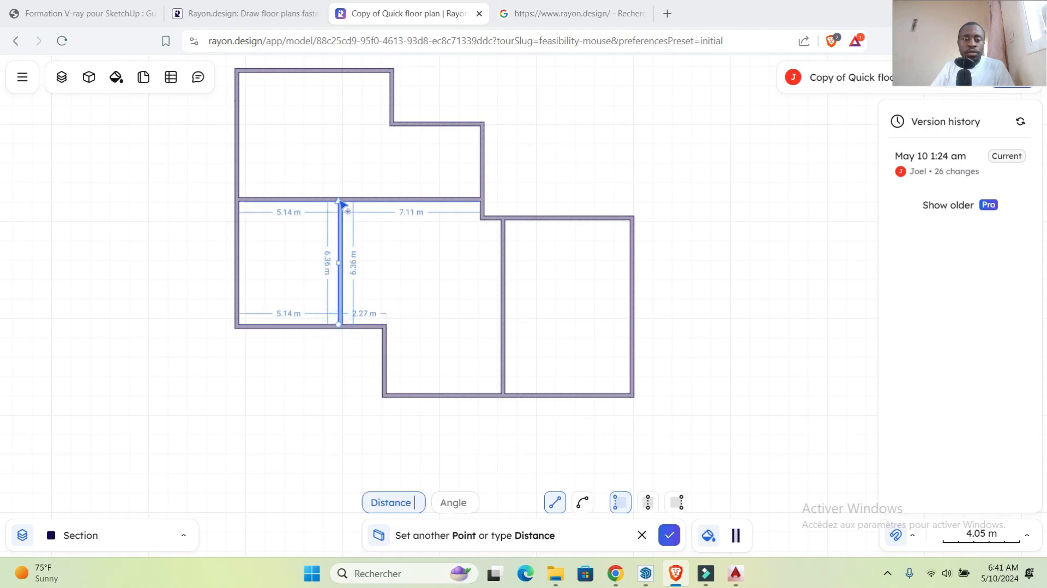
{"action": "left_click", "coordinate": [338, 200]}
{"action": "key", "text": "Escape"}
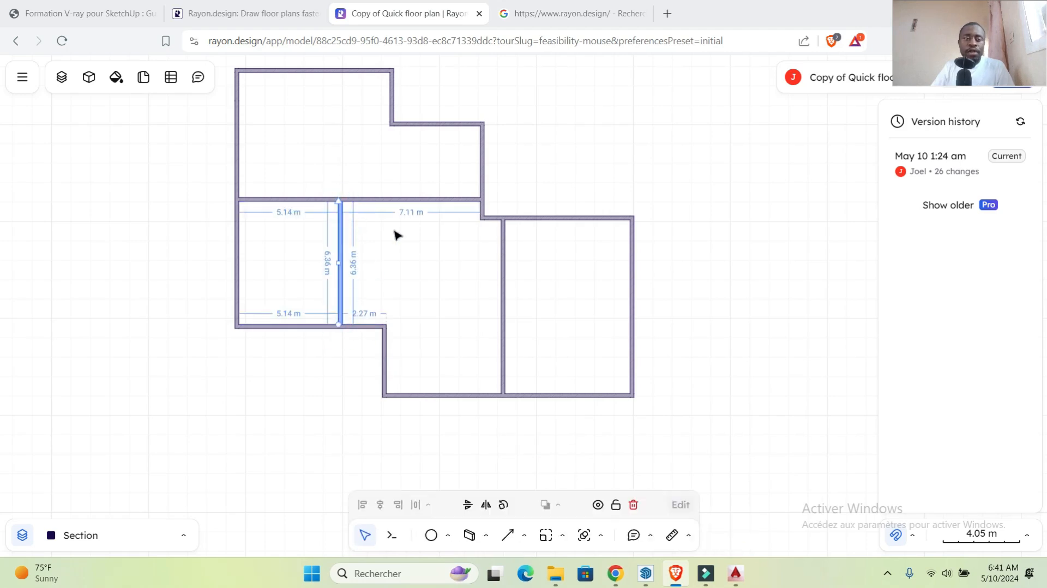
{"action": "left_click", "coordinate": [449, 299]}
{"action": "scroll", "coordinate": [535, 332], "scroll_direction": "down", "scroll_amount": 2}
{"action": "scroll", "coordinate": [496, 278], "scroll_direction": "up", "scroll_amount": 4}
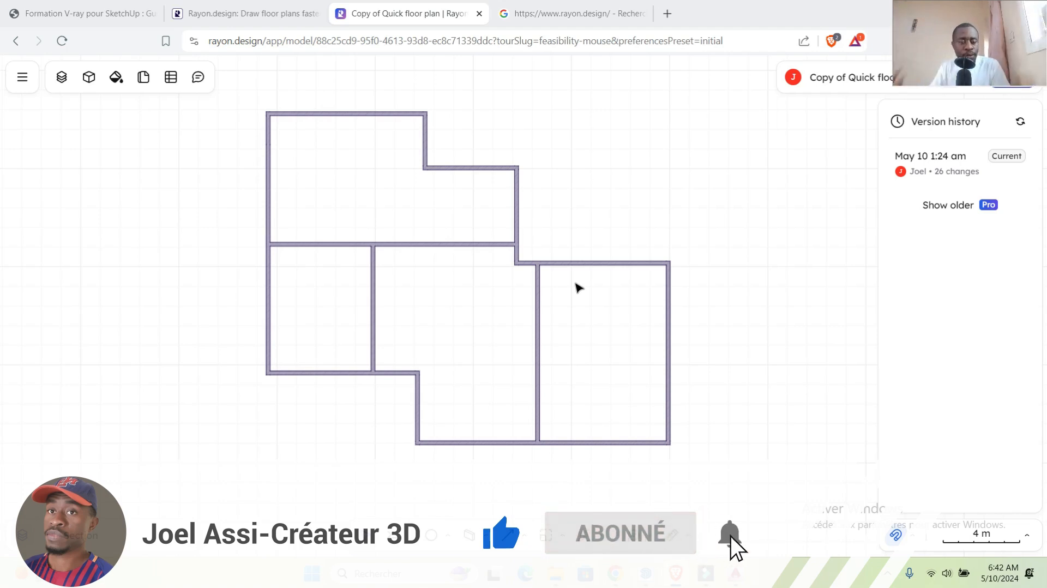
{"action": "scroll", "coordinate": [519, 256], "scroll_direction": "down", "scroll_amount": 2}
{"action": "scroll", "coordinate": [519, 256], "scroll_direction": "up", "scroll_amount": 3}
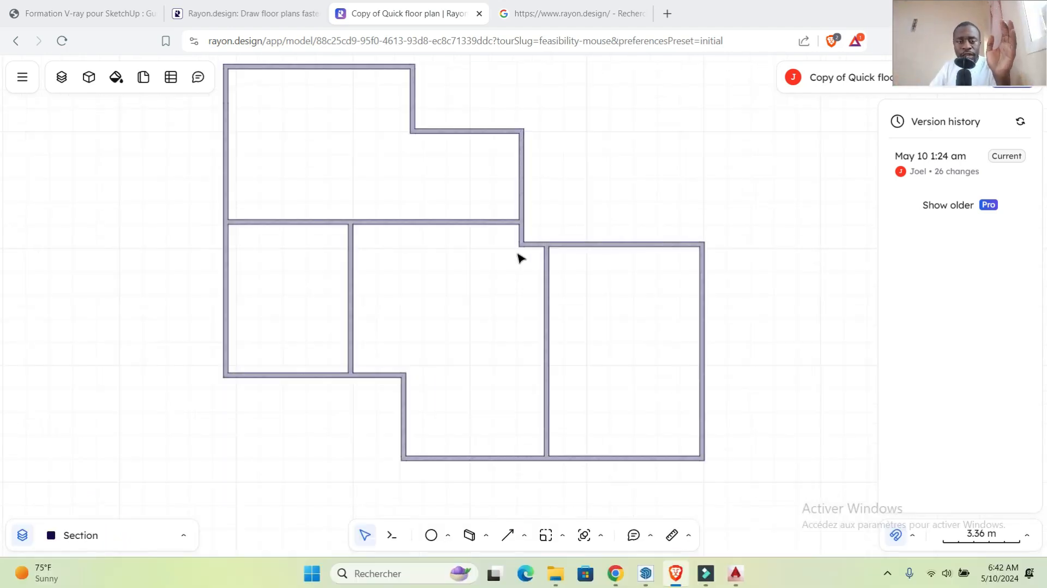
Step: Insert a door opening in the horizontal partition, about 5.4 m from the left outer wall, swinging into the upper room
{"action": "left_click", "coordinate": [486, 540]}
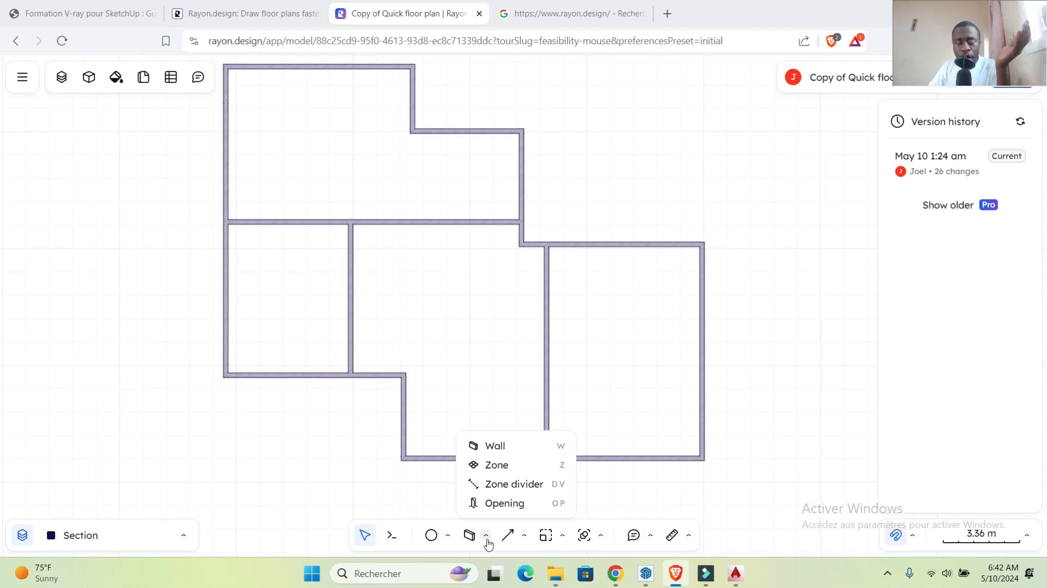
{"action": "left_click", "coordinate": [505, 503]}
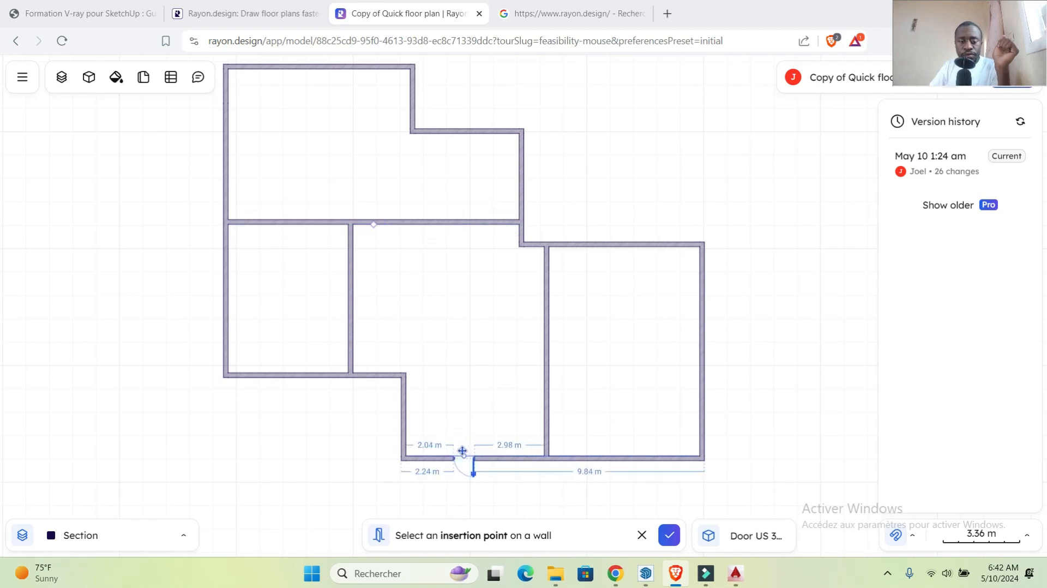
{"action": "left_click", "coordinate": [23, 79]}
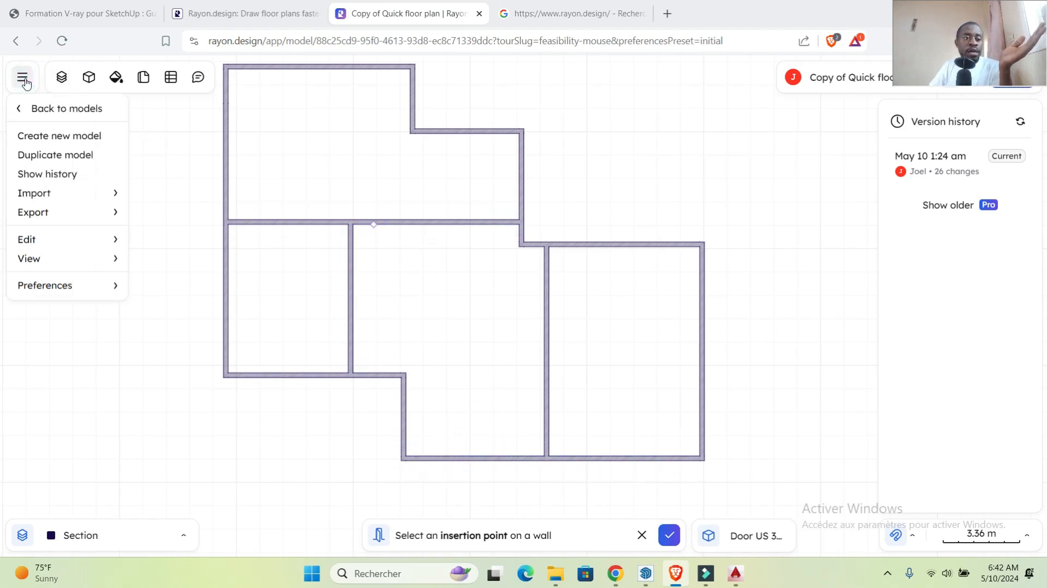
{"action": "left_click", "coordinate": [23, 80]}
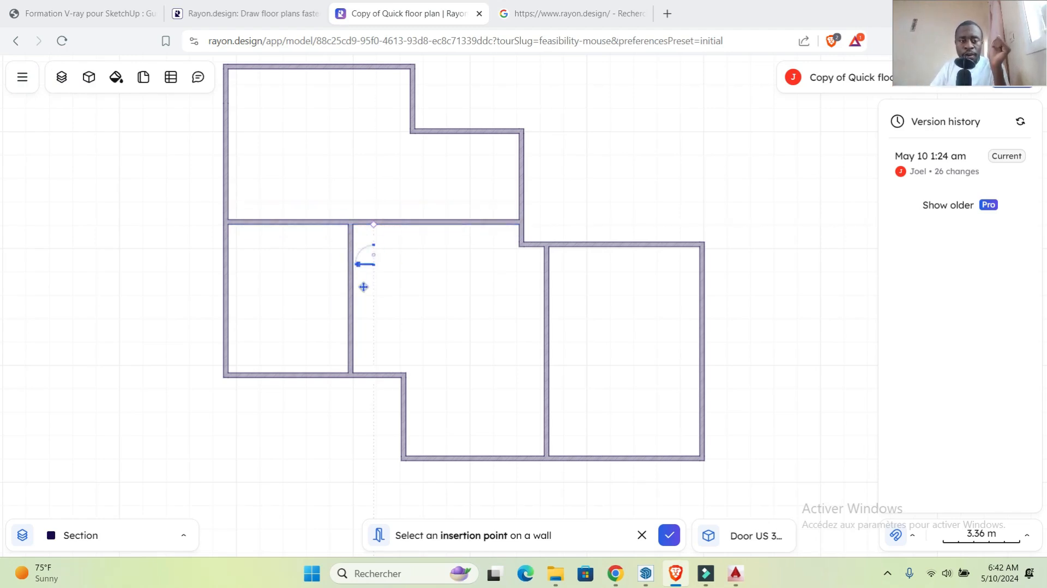
{"action": "scroll", "coordinate": [381, 229], "scroll_direction": "up", "scroll_amount": 5}
{"action": "scroll", "coordinate": [435, 192], "scroll_direction": "down", "scroll_amount": 4}
{"action": "scroll", "coordinate": [409, 169], "scroll_direction": "up", "scroll_amount": 2}
{"action": "scroll", "coordinate": [487, 159], "scroll_direction": "down", "scroll_amount": 4}
{"action": "scroll", "coordinate": [488, 160], "scroll_direction": "up", "scroll_amount": 4}
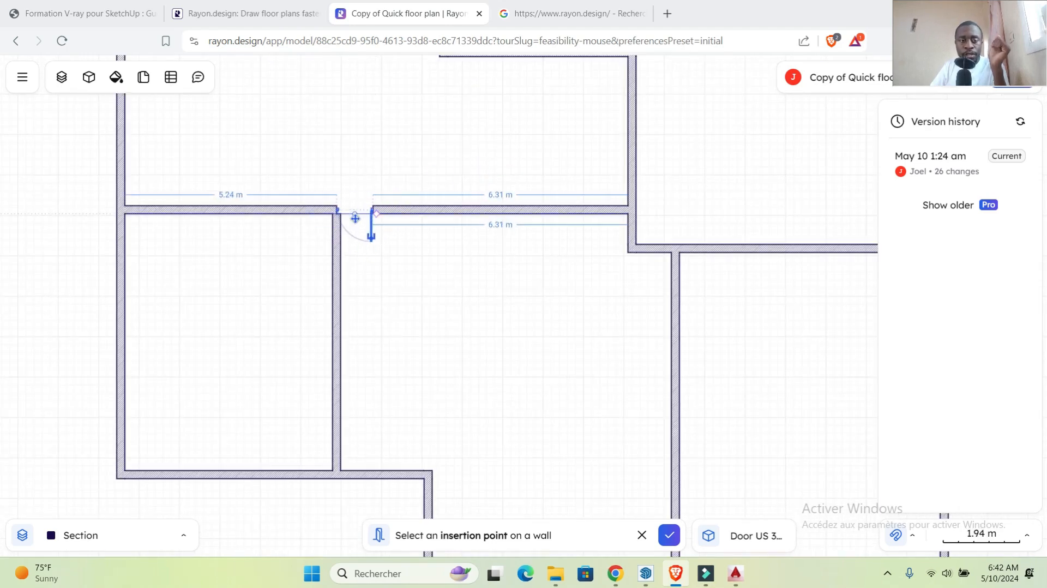
{"action": "left_click", "coordinate": [361, 218]}
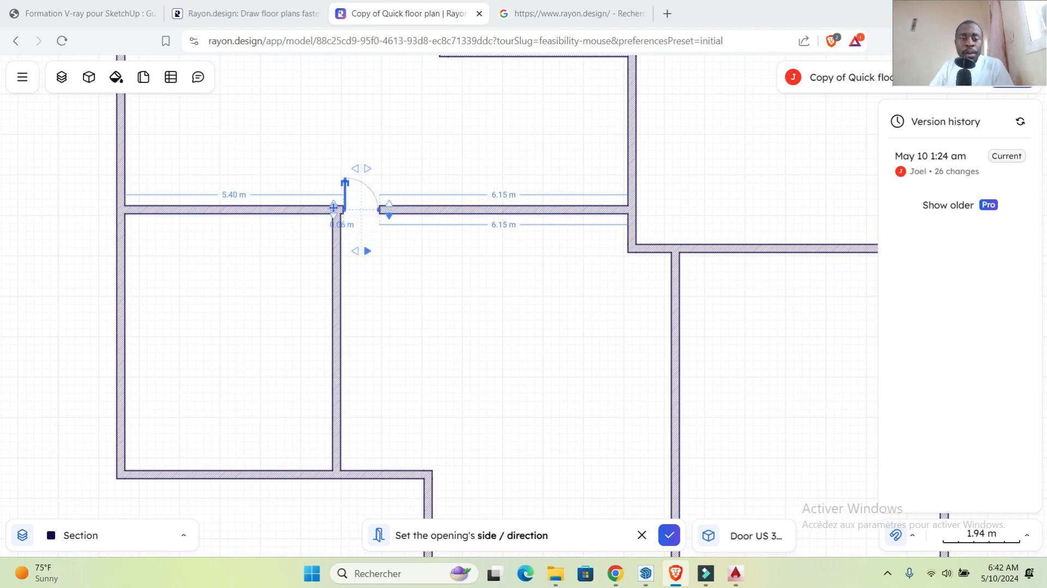
{"action": "left_click", "coordinate": [343, 185]}
{"action": "key", "text": "Escape"}
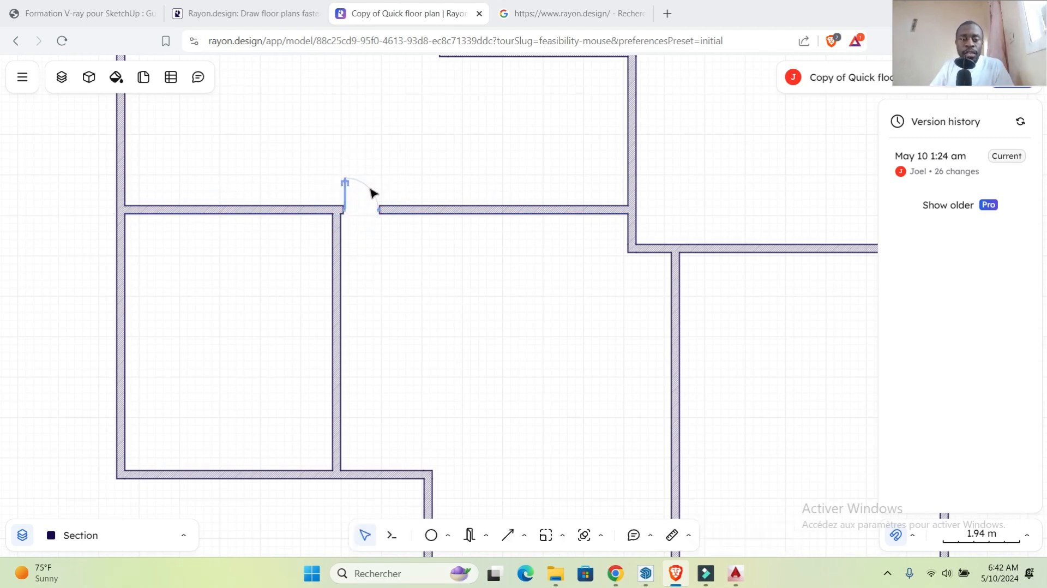
Step: Delete the door from the horizontal partition
{"action": "left_click", "coordinate": [372, 195]}
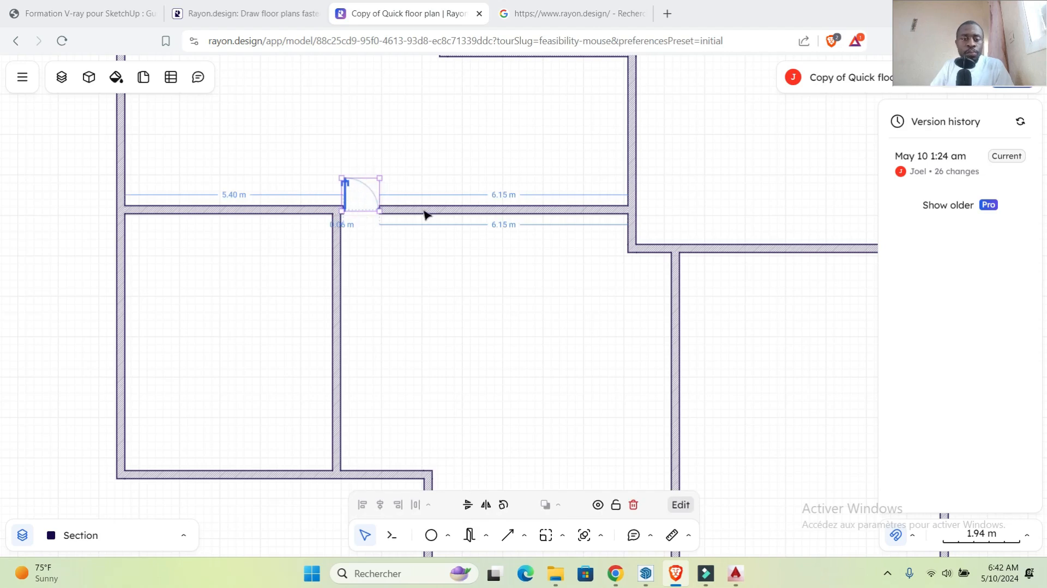
{"action": "left_click", "coordinate": [421, 255]}
{"action": "left_click", "coordinate": [375, 201]}
{"action": "key", "text": "Delete"}
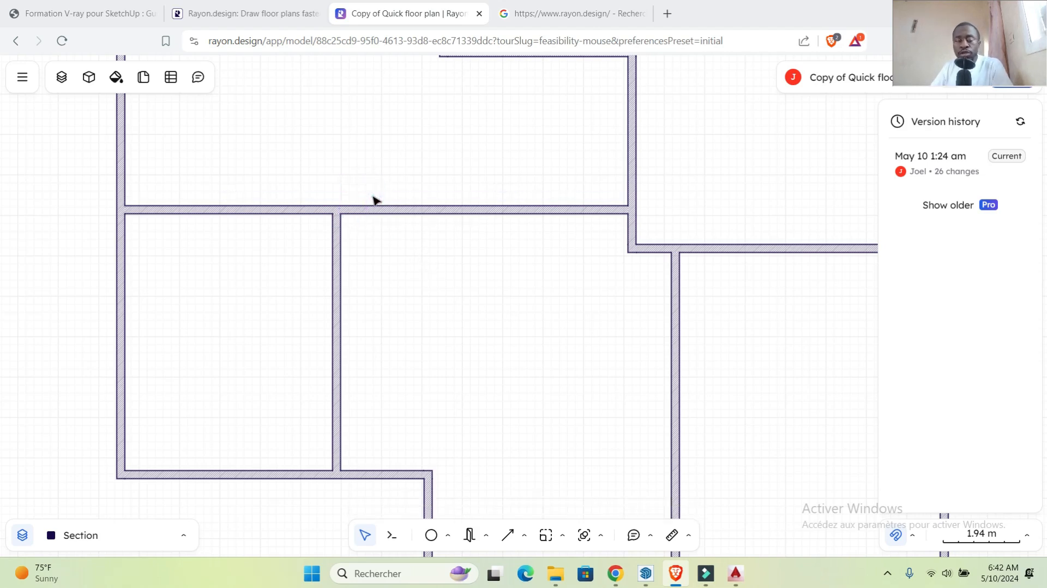
Step: Insert a door opening at the upper end of the right-hand vertical partition, leaving about 7.96 m of wall below, swinging into the right room
{"action": "left_click", "coordinate": [469, 534]}
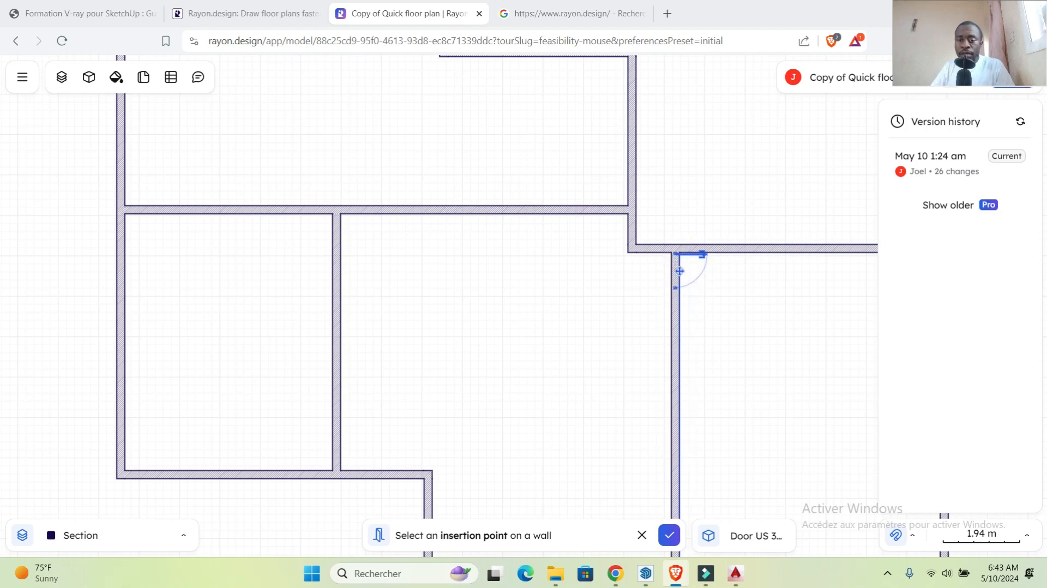
{"action": "left_click", "coordinate": [678, 270]}
{"action": "scroll", "coordinate": [491, 280], "scroll_direction": "down", "scroll_amount": 3}
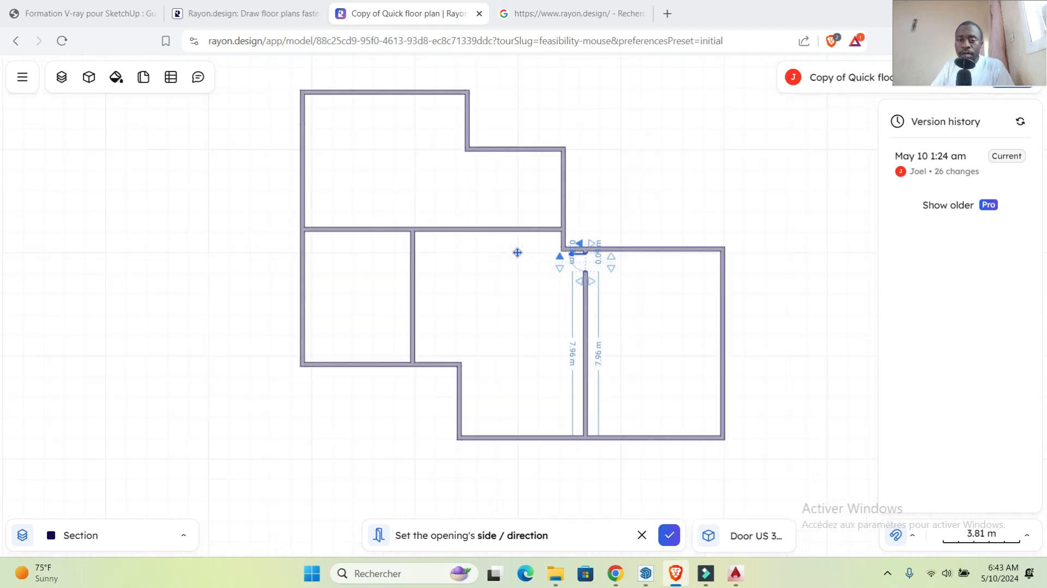
{"action": "left_click", "coordinate": [619, 278]}
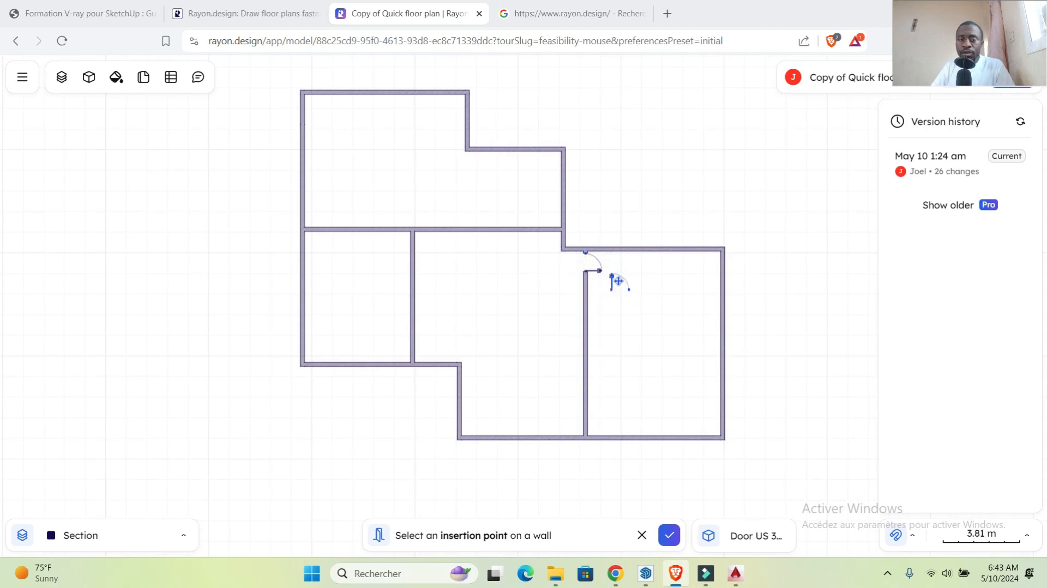
Step: Insert a door in the horizontal partition about 5.38 m from the left outer wall, hinged beside the vertical partition and swinging into the central room
{"action": "scroll", "coordinate": [428, 240], "scroll_direction": "up", "scroll_amount": 3}
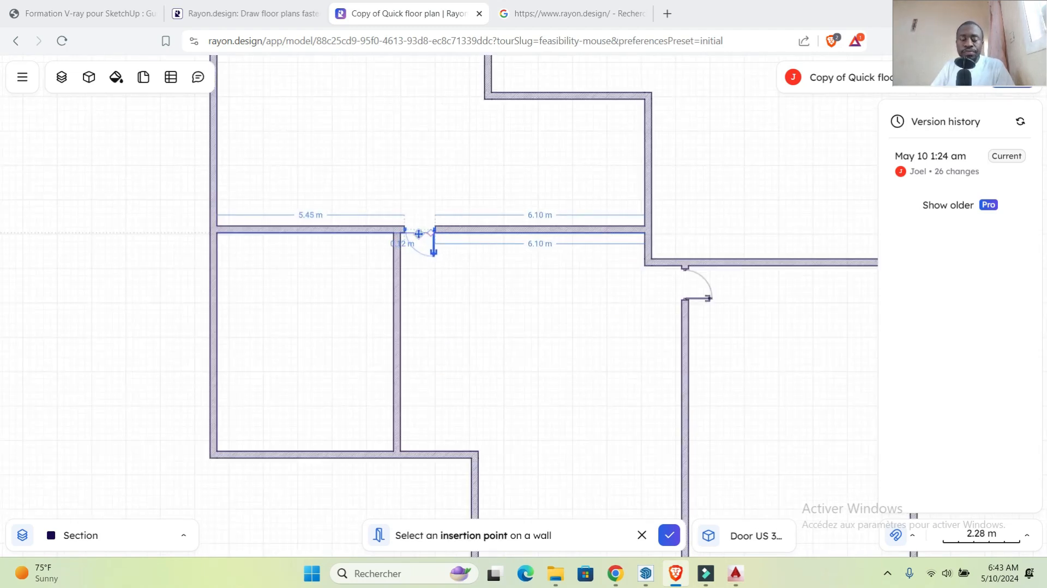
{"action": "left_click", "coordinate": [416, 233]}
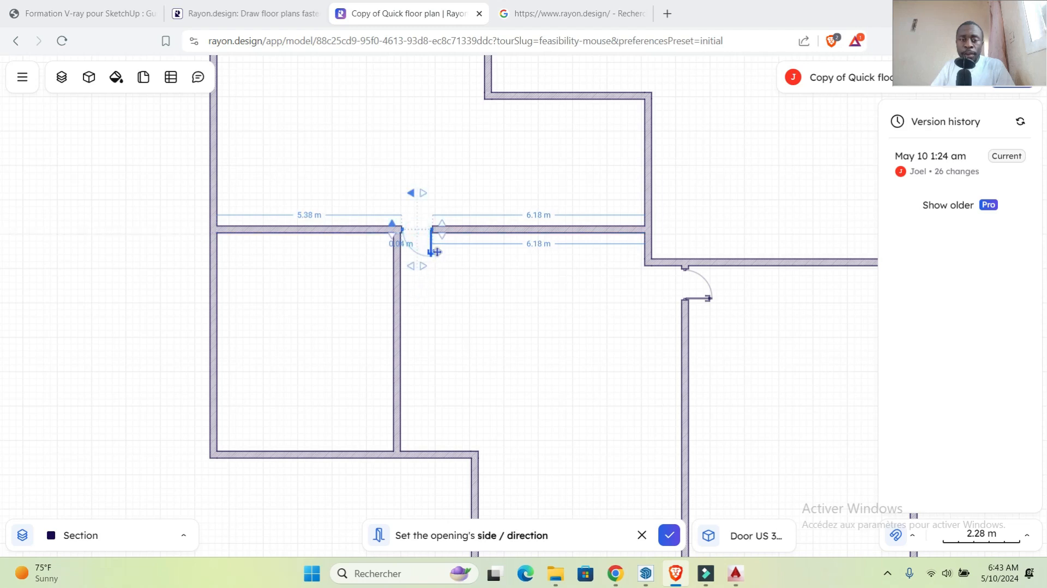
{"action": "left_click", "coordinate": [416, 266]}
{"action": "scroll", "coordinate": [463, 229], "scroll_direction": "down", "scroll_amount": 5}
{"action": "key", "text": "Escape"}
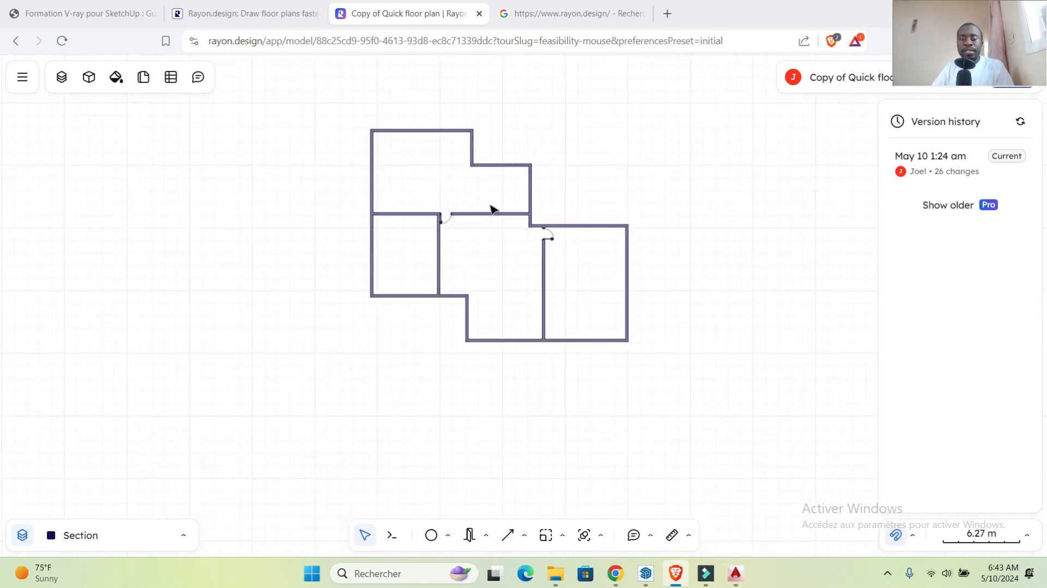
{"action": "scroll", "coordinate": [491, 208], "scroll_direction": "up", "scroll_amount": 5}
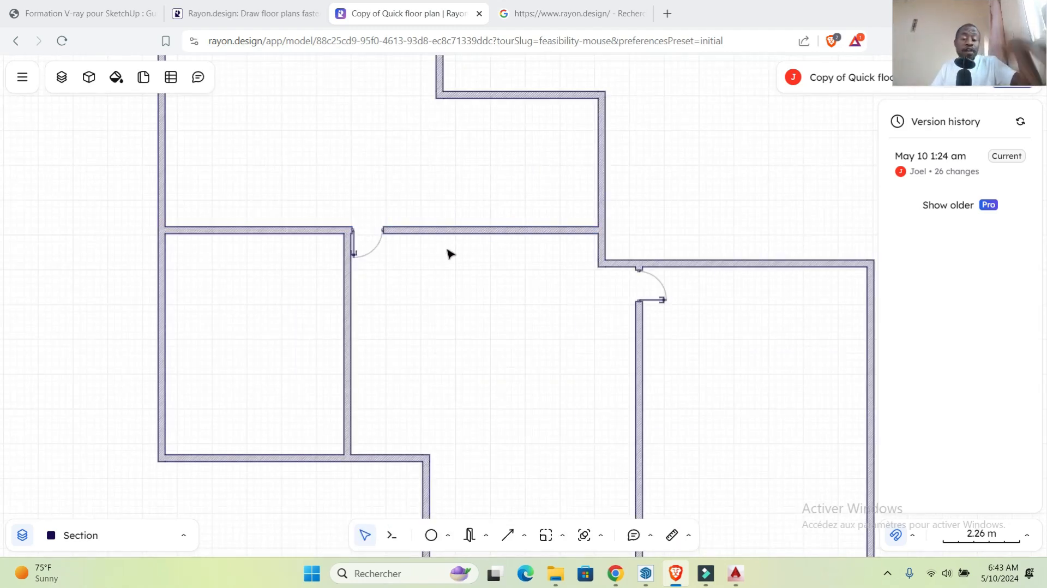
Step: Look through the blocks in this model and the list of Rayon libraries
{"action": "left_click", "coordinate": [90, 79]}
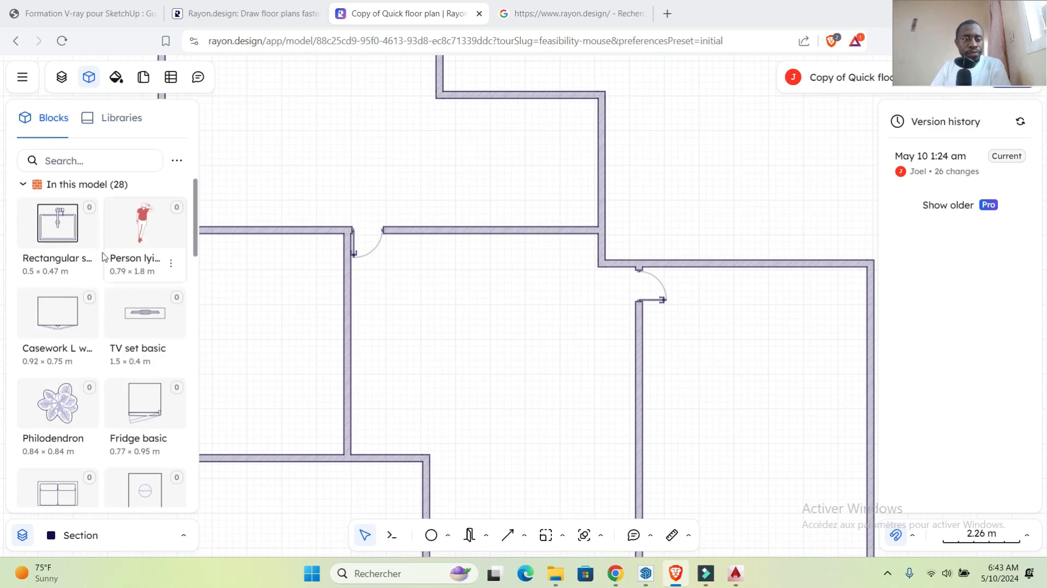
{"action": "left_click", "coordinate": [124, 123]}
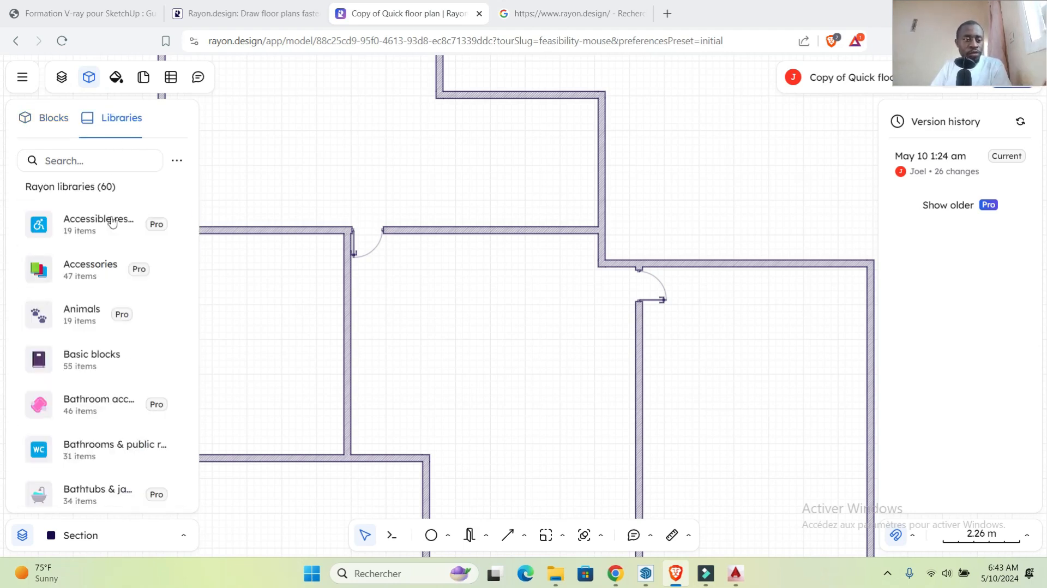
{"action": "left_click", "coordinate": [66, 121]}
{"action": "scroll", "coordinate": [310, 282], "scroll_direction": "down", "scroll_amount": 5}
{"action": "scroll", "coordinate": [446, 238], "scroll_direction": "up", "scroll_amount": 3}
{"action": "scroll", "coordinate": [440, 213], "scroll_direction": "down", "scroll_amount": 1}
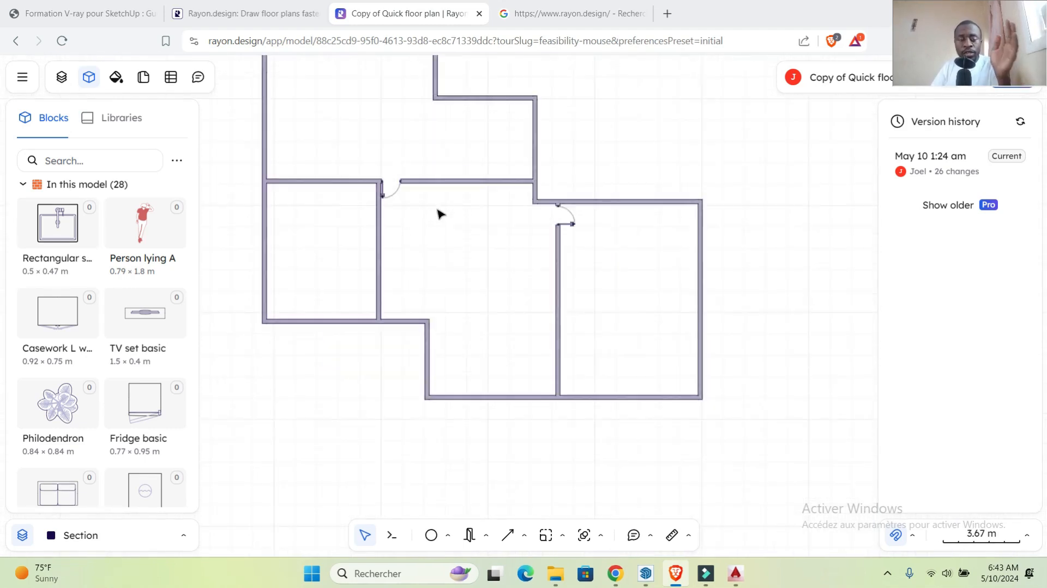
{"action": "scroll", "coordinate": [428, 238], "scroll_direction": "down", "scroll_amount": 2}
{"action": "scroll", "coordinate": [401, 134], "scroll_direction": "up", "scroll_amount": 3}
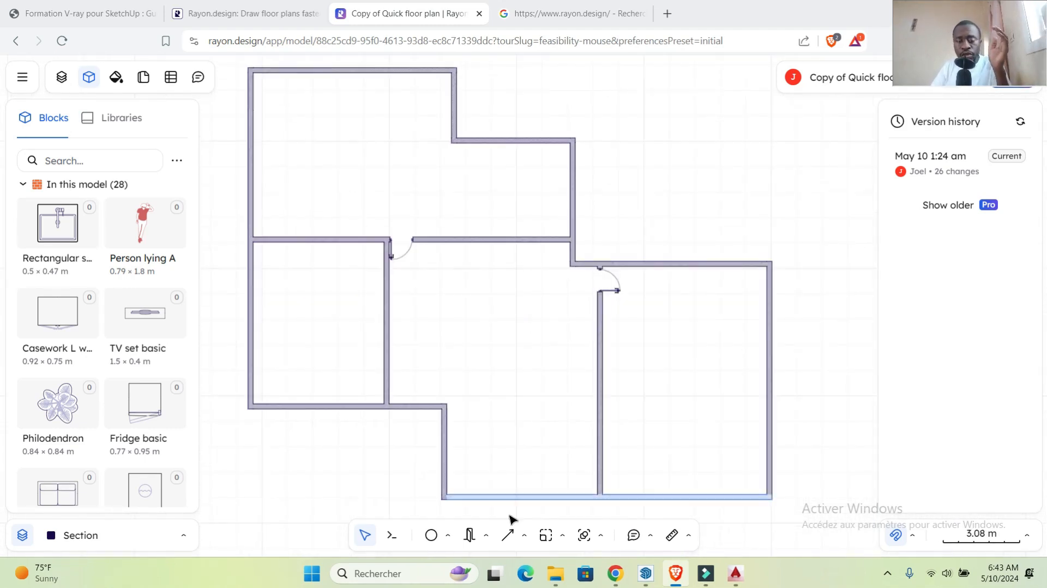
Step: Create a zone filling the central room and delete it again
{"action": "left_click", "coordinate": [486, 535]}
{"action": "left_click", "coordinate": [494, 465]}
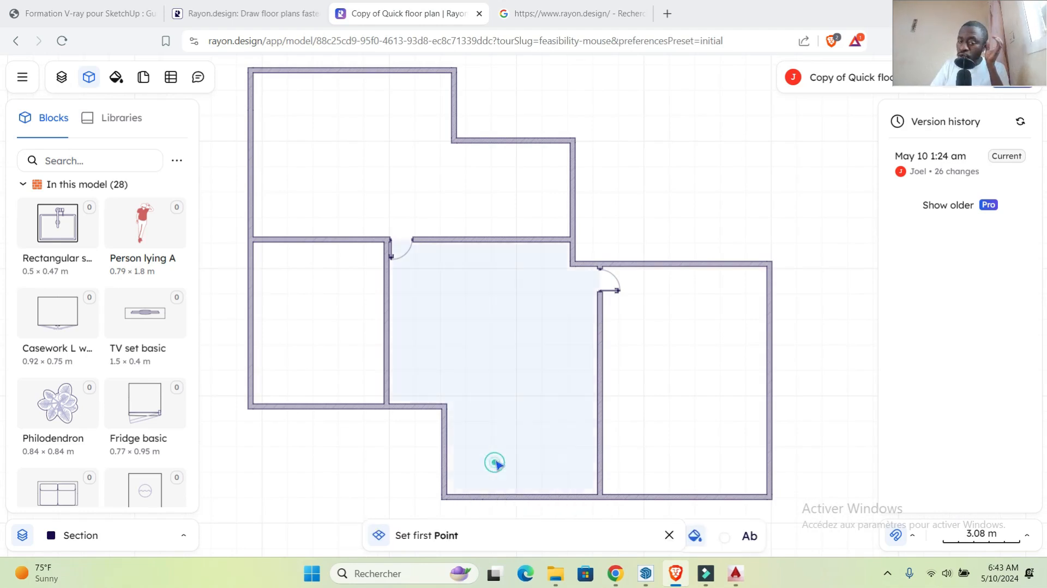
{"action": "scroll", "coordinate": [492, 342], "scroll_direction": "down", "scroll_amount": 2}
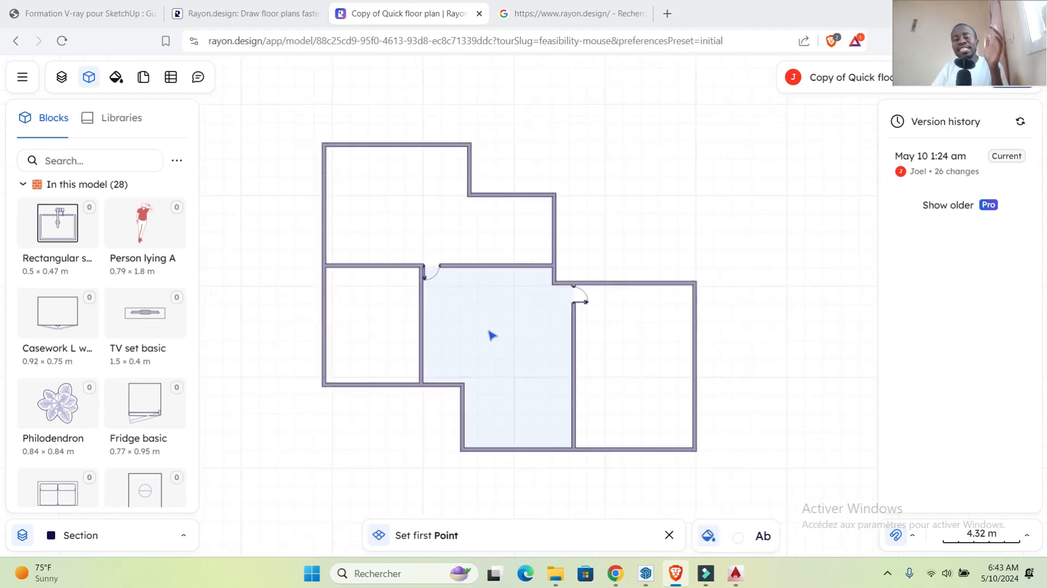
{"action": "scroll", "coordinate": [489, 334], "scroll_direction": "up", "scroll_amount": 3}
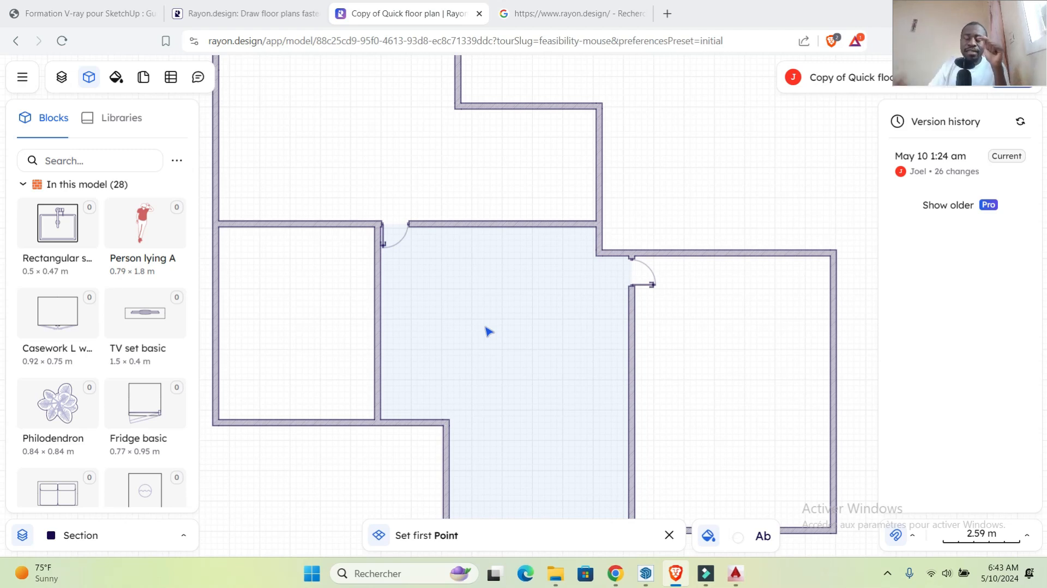
{"action": "scroll", "coordinate": [489, 331], "scroll_direction": "down", "scroll_amount": 2}
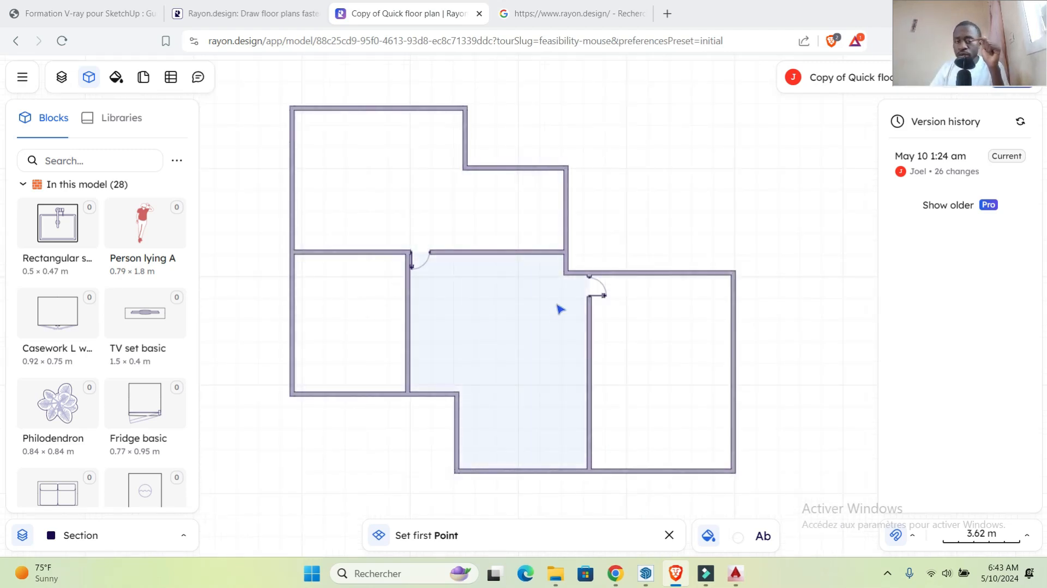
{"action": "left_click", "coordinate": [506, 322]}
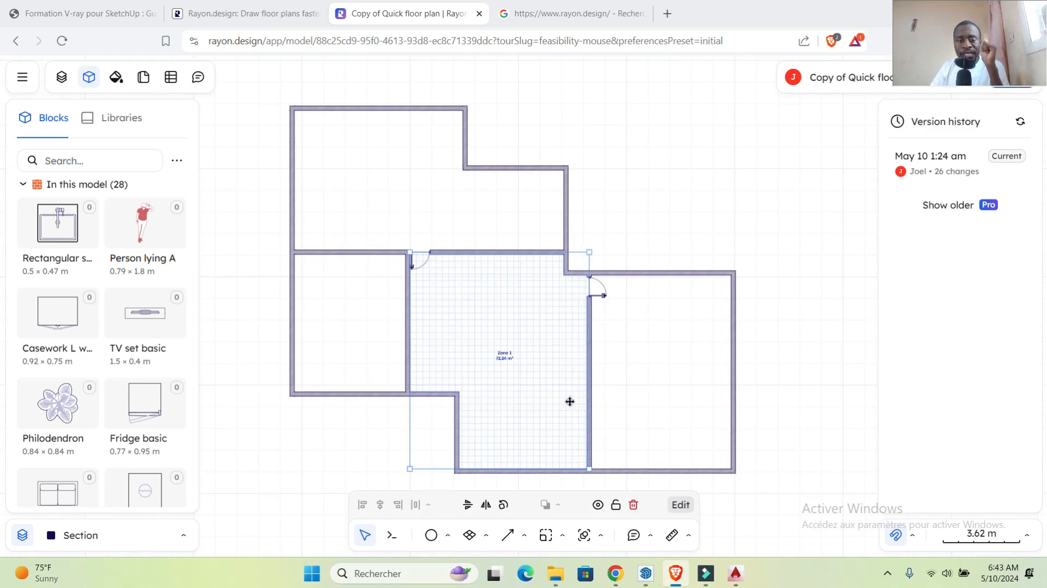
{"action": "key", "text": "Delete"}
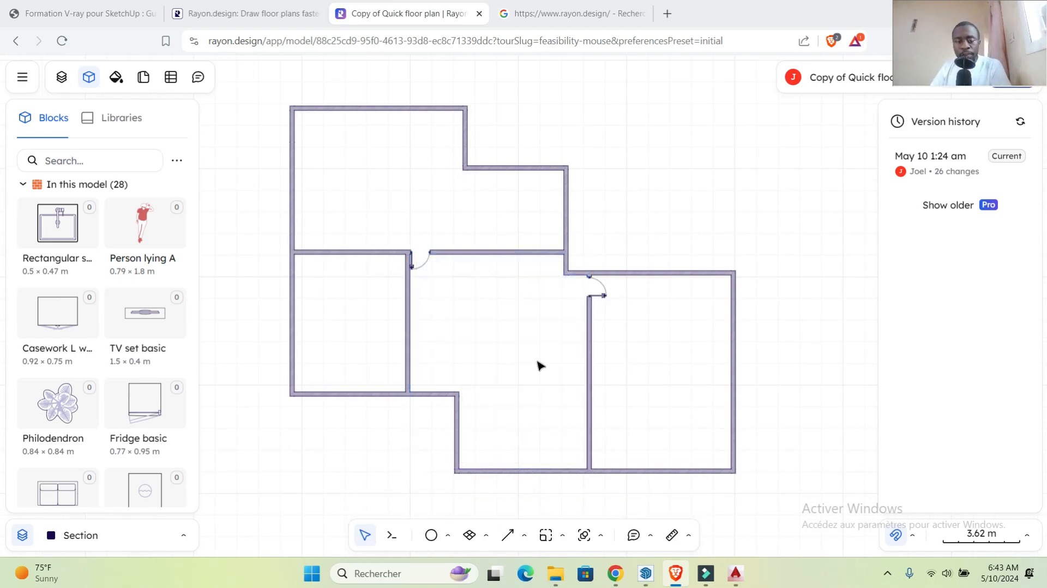
Step: Create a zone filling the upper stepped room
{"action": "left_click", "coordinate": [487, 535]}
{"action": "left_click", "coordinate": [502, 465]}
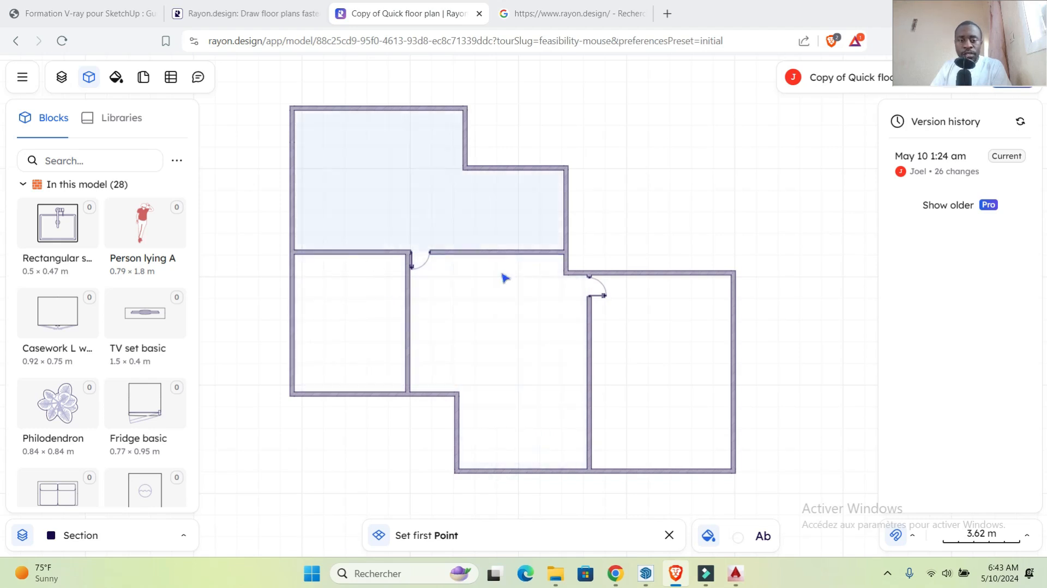
{"action": "scroll", "coordinate": [374, 159], "scroll_direction": "up", "scroll_amount": 4}
{"action": "scroll", "coordinate": [432, 224], "scroll_direction": "down", "scroll_amount": 1}
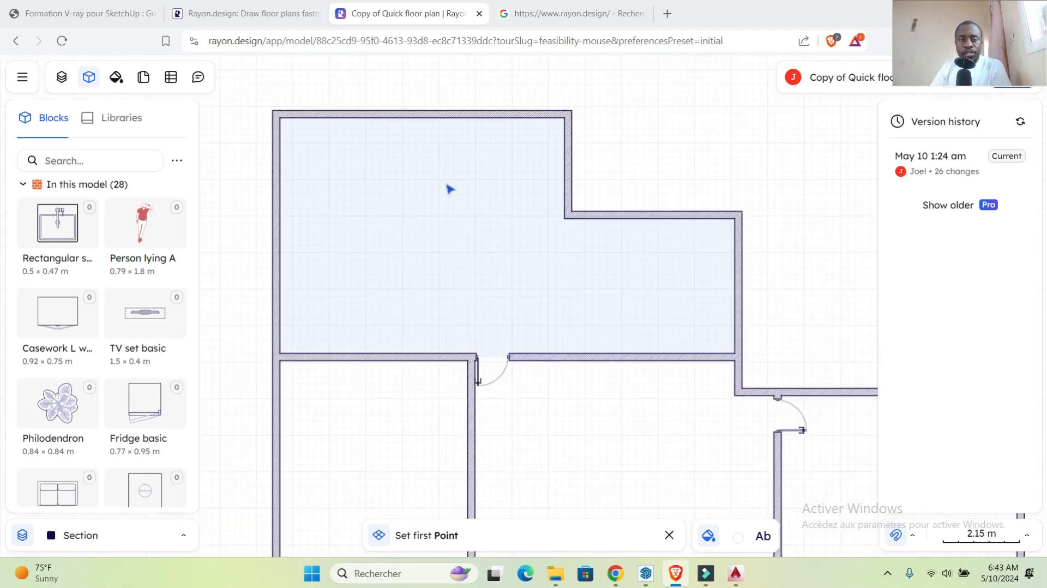
{"action": "left_click", "coordinate": [467, 250]}
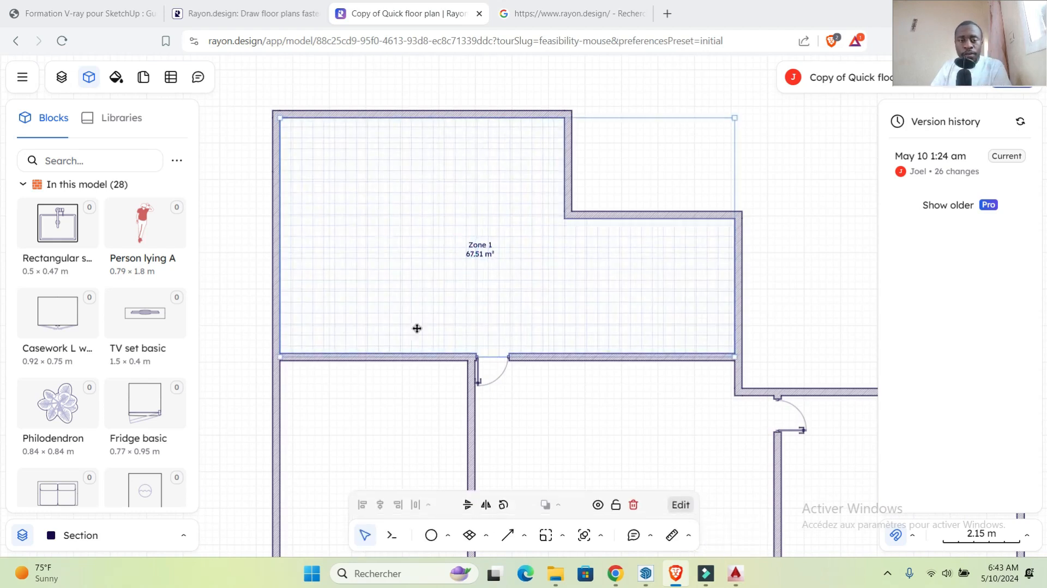
Step: Try to edit the name text in the label of the upper room's zone
{"action": "scroll", "coordinate": [508, 295], "scroll_direction": "up", "scroll_amount": 3}
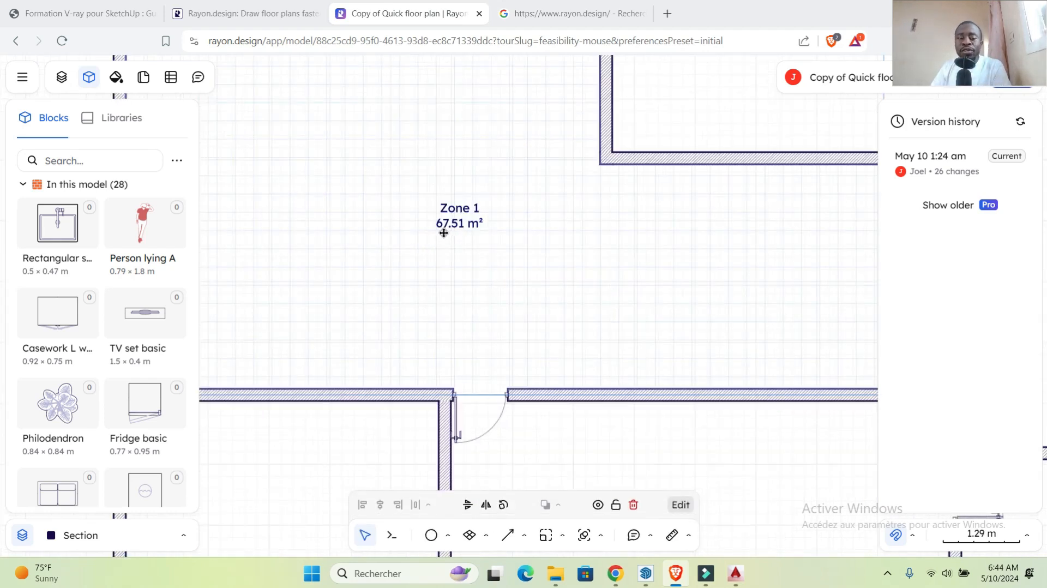
{"action": "scroll", "coordinate": [543, 264], "scroll_direction": "down", "scroll_amount": 5}
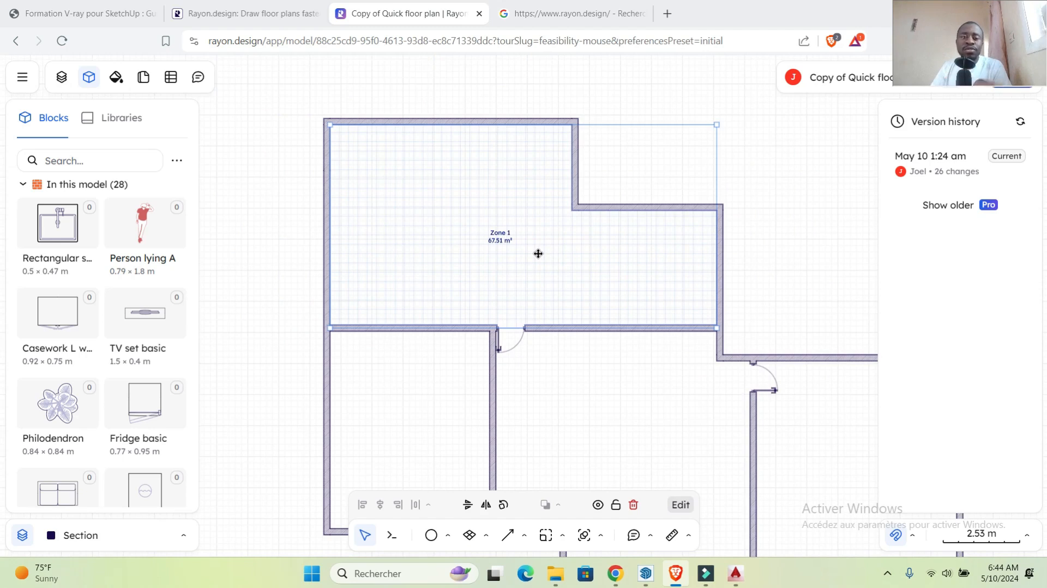
{"action": "scroll", "coordinate": [535, 257], "scroll_direction": "up", "scroll_amount": 15}
{"action": "scroll", "coordinate": [500, 184], "scroll_direction": "down", "scroll_amount": 7}
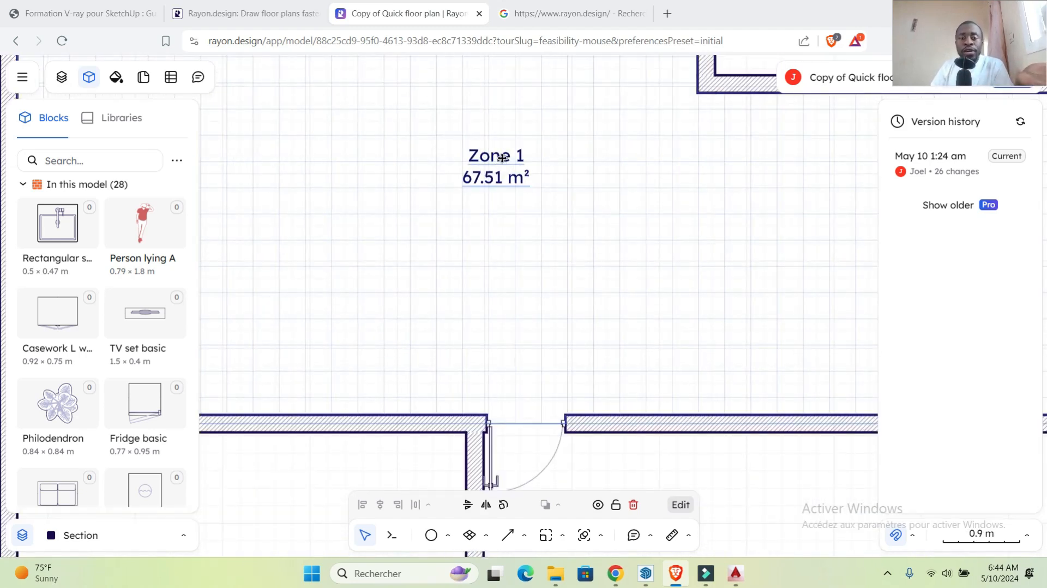
{"action": "double_click", "coordinate": [499, 156]}
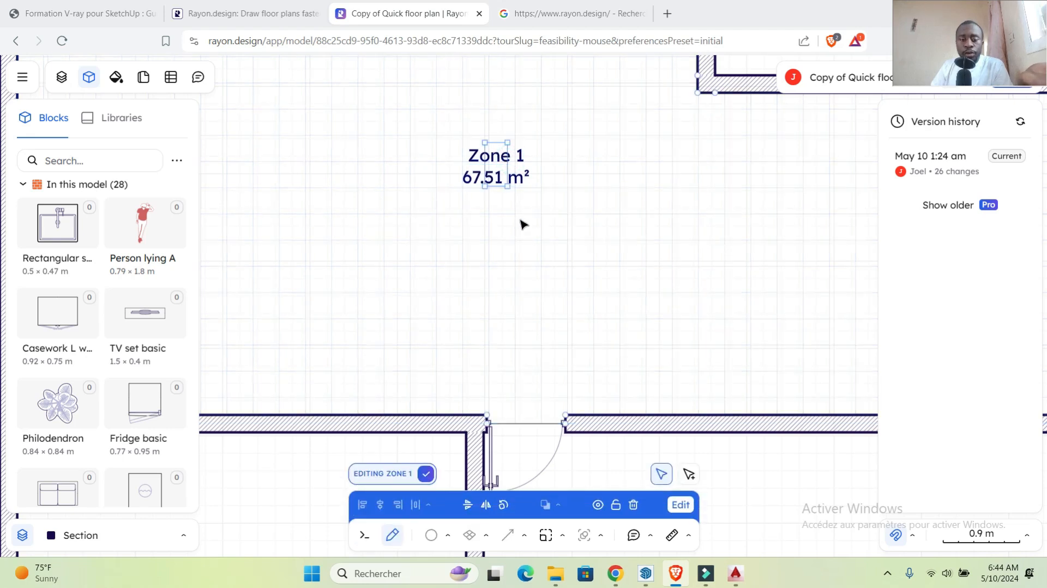
{"action": "left_click", "coordinate": [501, 162]}
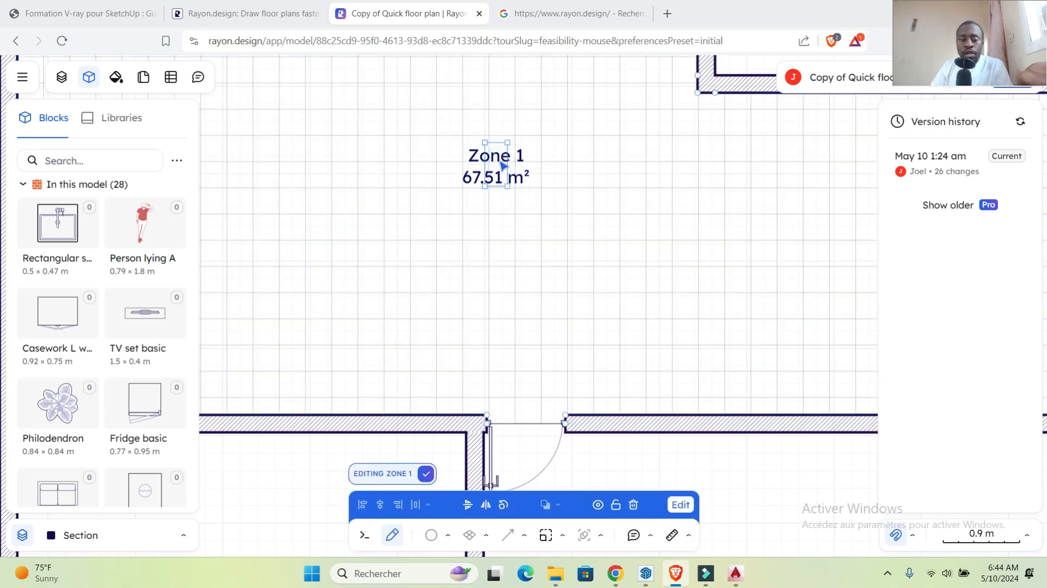
{"action": "left_click", "coordinate": [501, 154]}
{"action": "left_click", "coordinate": [501, 155]}
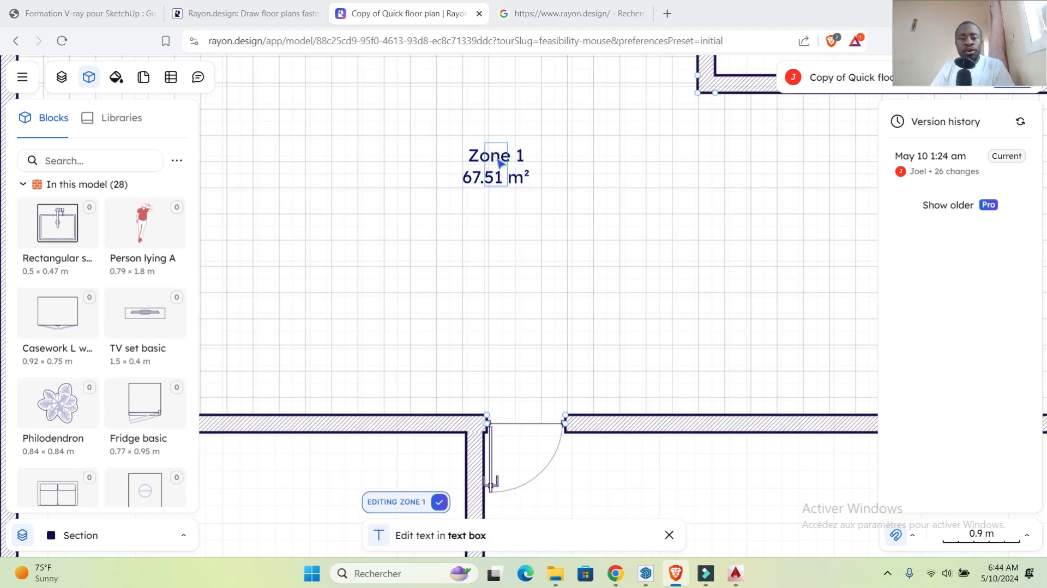
{"action": "right_click", "coordinate": [500, 161]}
{"action": "left_click", "coordinate": [499, 159]}
{"action": "left_click", "coordinate": [499, 158]}
{"action": "left_click", "coordinate": [499, 158]}
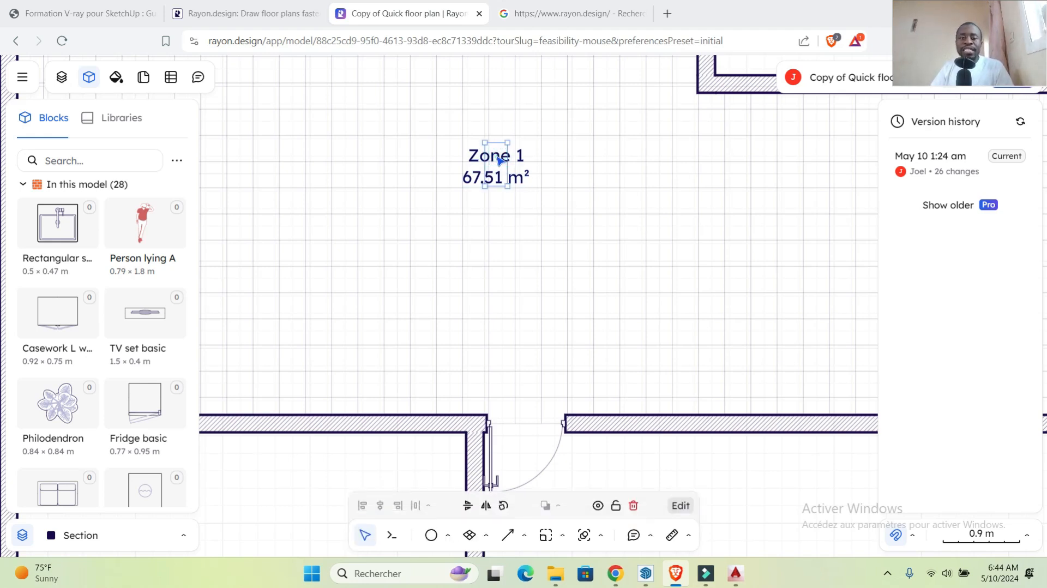
{"action": "left_click", "coordinate": [497, 157]}
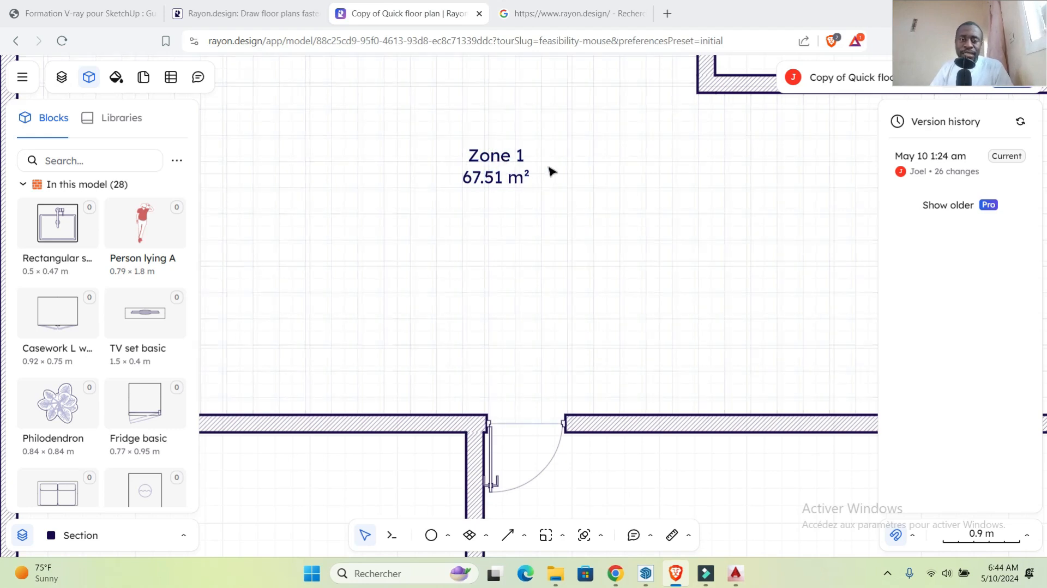
{"action": "scroll", "coordinate": [545, 169], "scroll_direction": "down", "scroll_amount": 5}
{"action": "scroll", "coordinate": [535, 210], "scroll_direction": "up", "scroll_amount": 8}
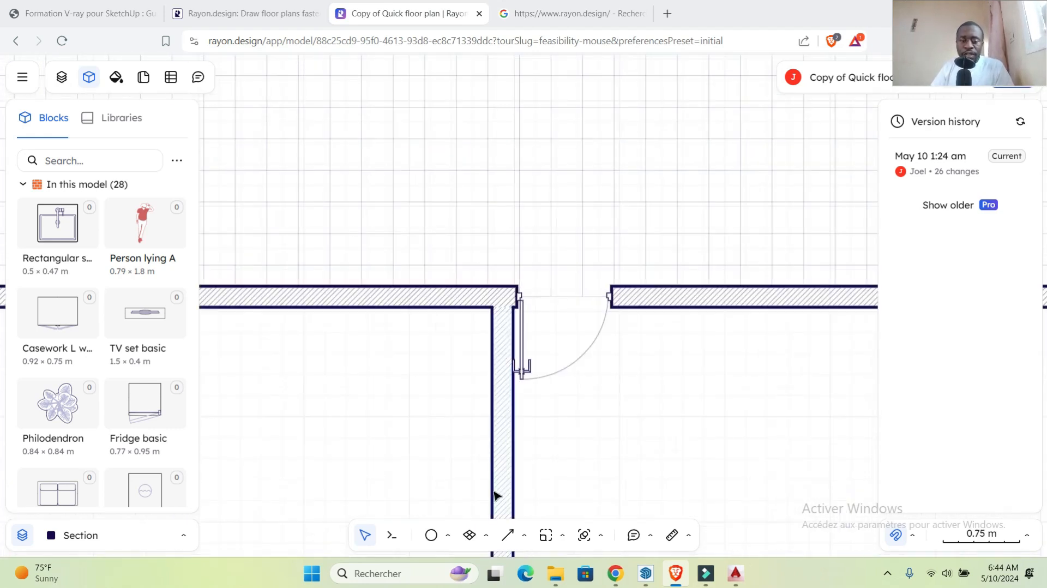
{"action": "left_click", "coordinate": [485, 536]}
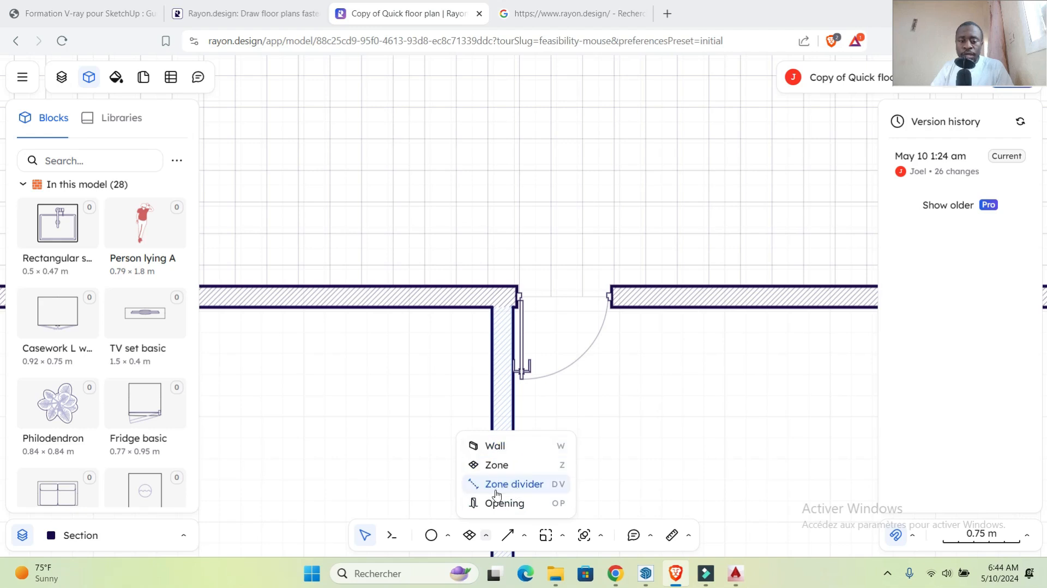
Step: Insert a text element on the upper room's zone label and move it just to the right of the label
{"action": "left_click", "coordinate": [524, 537]}
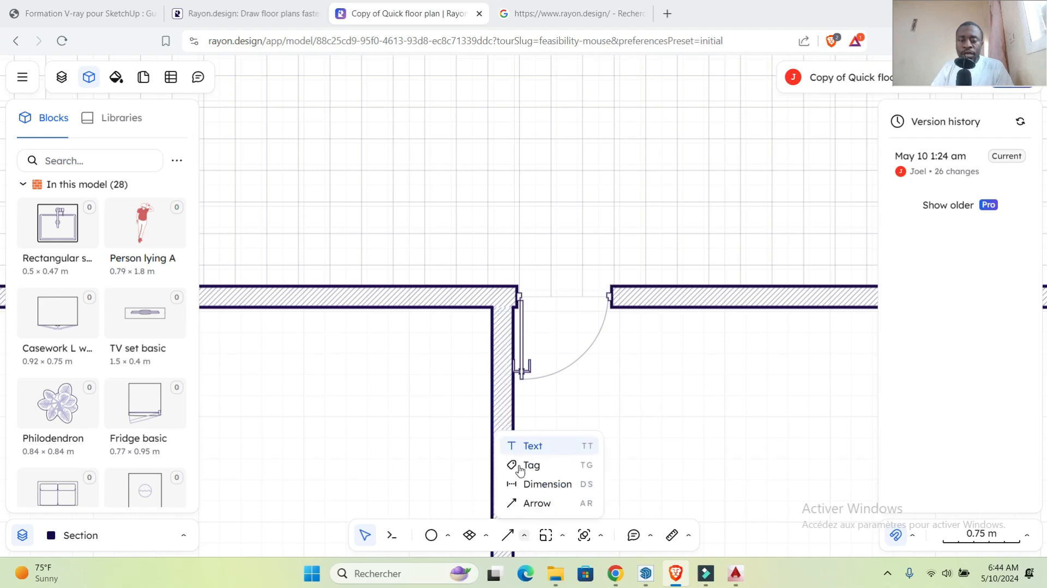
{"action": "left_click", "coordinate": [543, 452]}
{"action": "scroll", "coordinate": [549, 435], "scroll_direction": "down", "scroll_amount": 5}
{"action": "scroll", "coordinate": [542, 350], "scroll_direction": "up", "scroll_amount": 10}
{"action": "scroll", "coordinate": [538, 353], "scroll_direction": "down", "scroll_amount": 5}
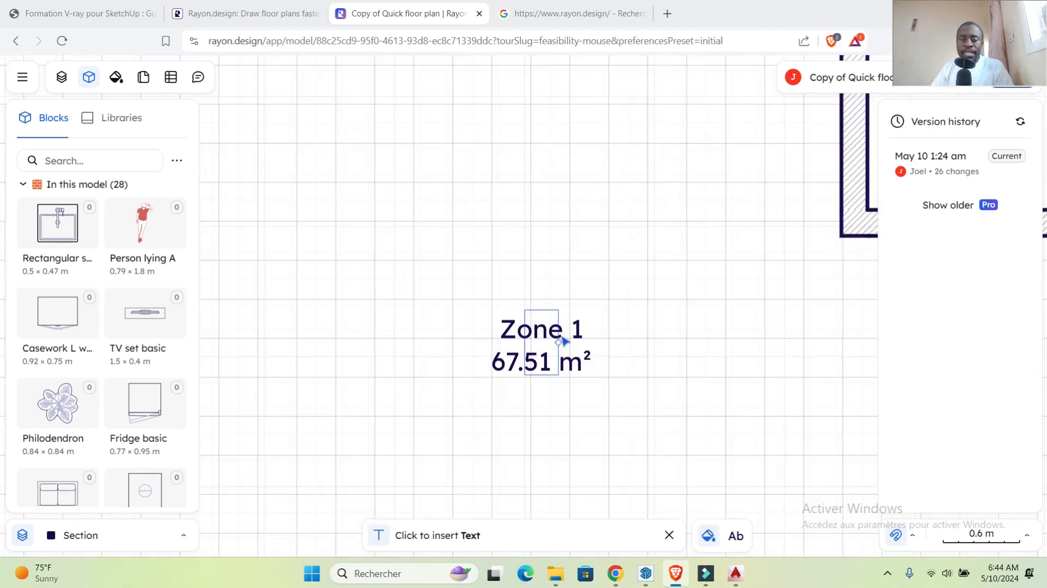
{"action": "left_click", "coordinate": [563, 341]}
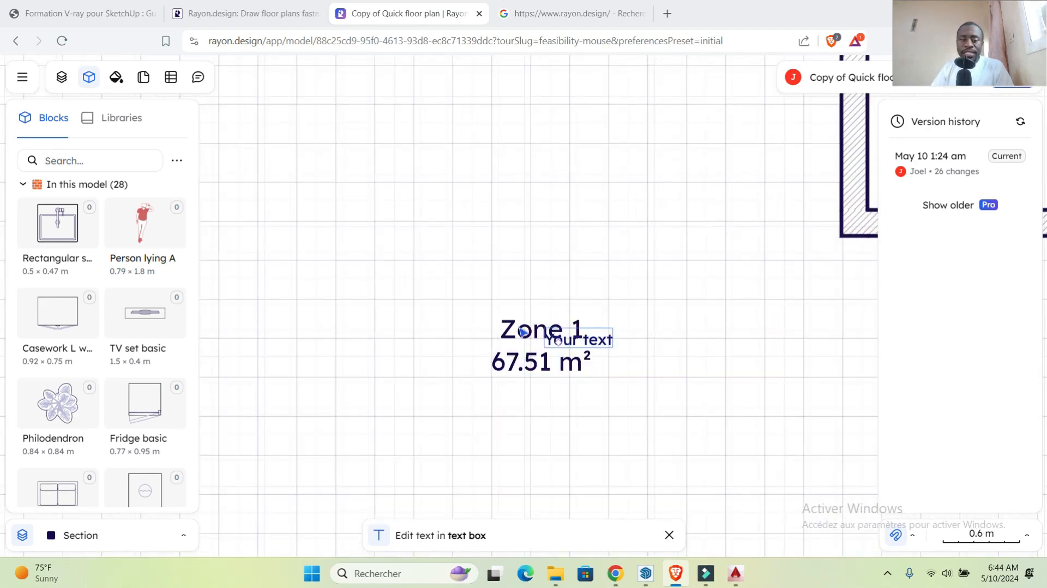
{"action": "left_click", "coordinate": [585, 341]}
{"action": "left_click_drag", "start_coordinate": [585, 341], "coordinate": [661, 345]}
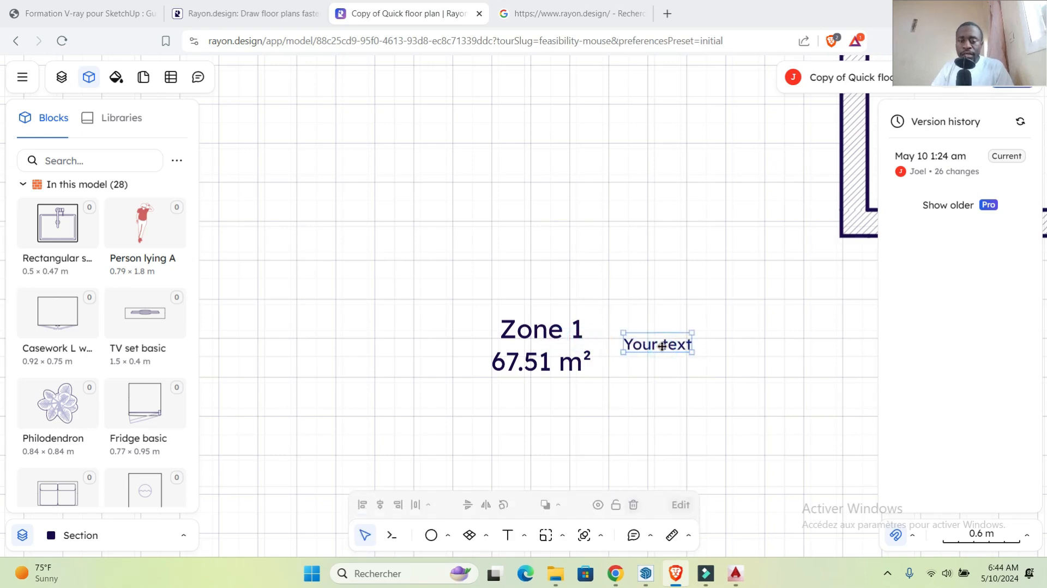
{"action": "key", "text": "j"}
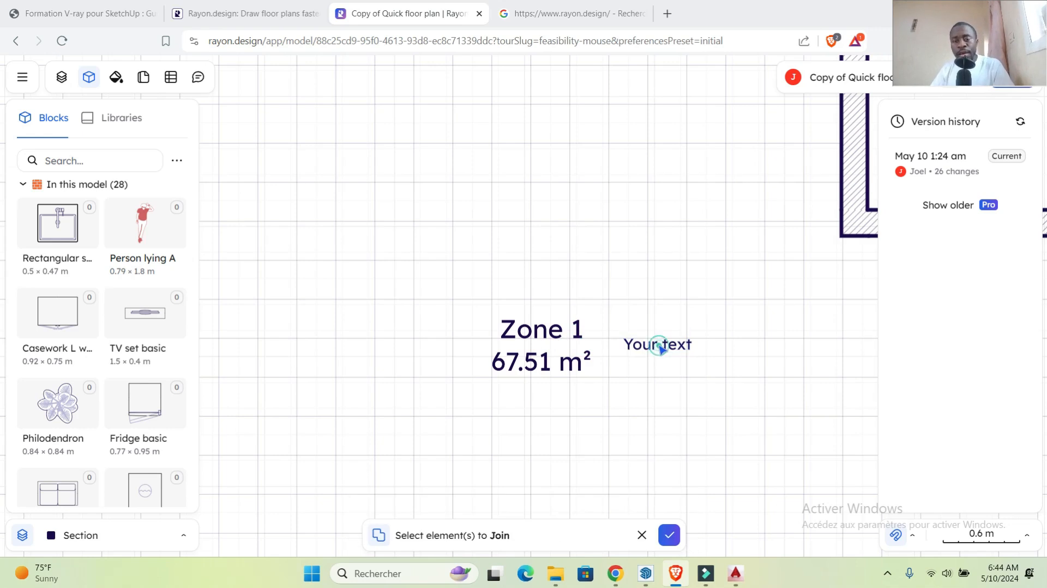
{"action": "left_click", "coordinate": [649, 346]}
{"action": "left_click", "coordinate": [669, 535]}
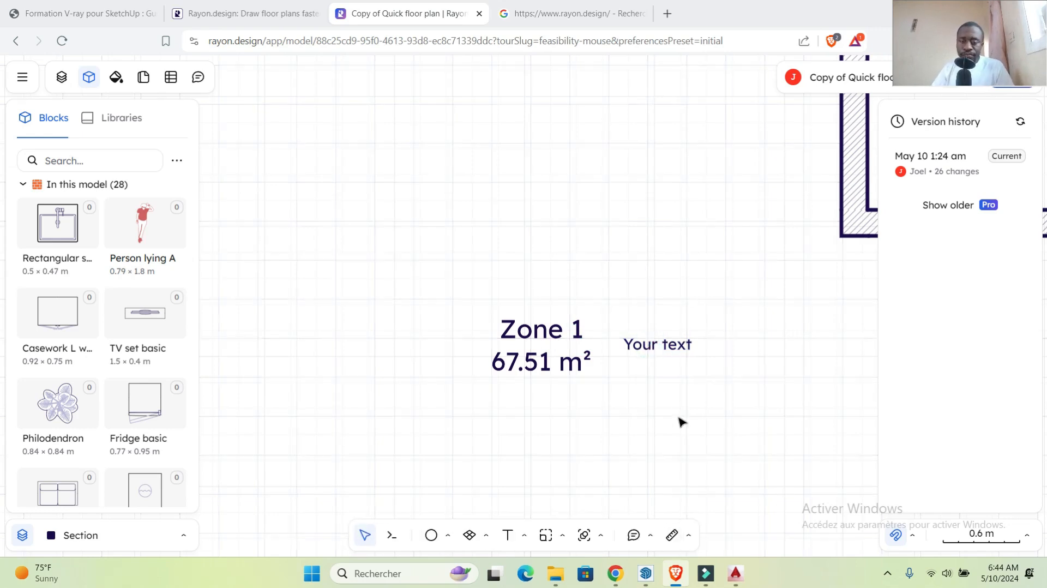
Step: Try to edit the wording of the text element beside the upper room's zone label
{"action": "left_click", "coordinate": [657, 345]}
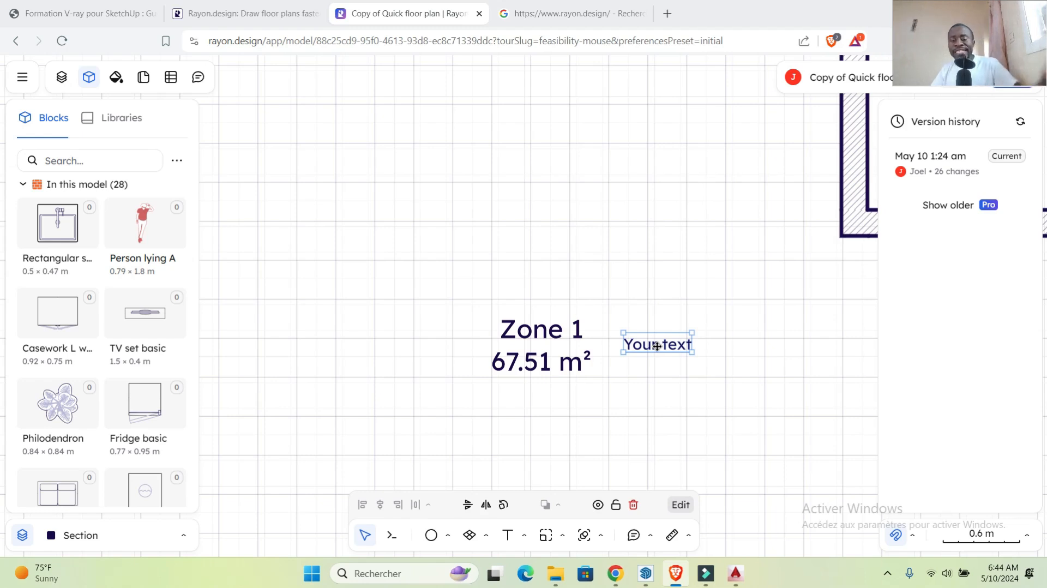
{"action": "left_click", "coordinate": [680, 506]}
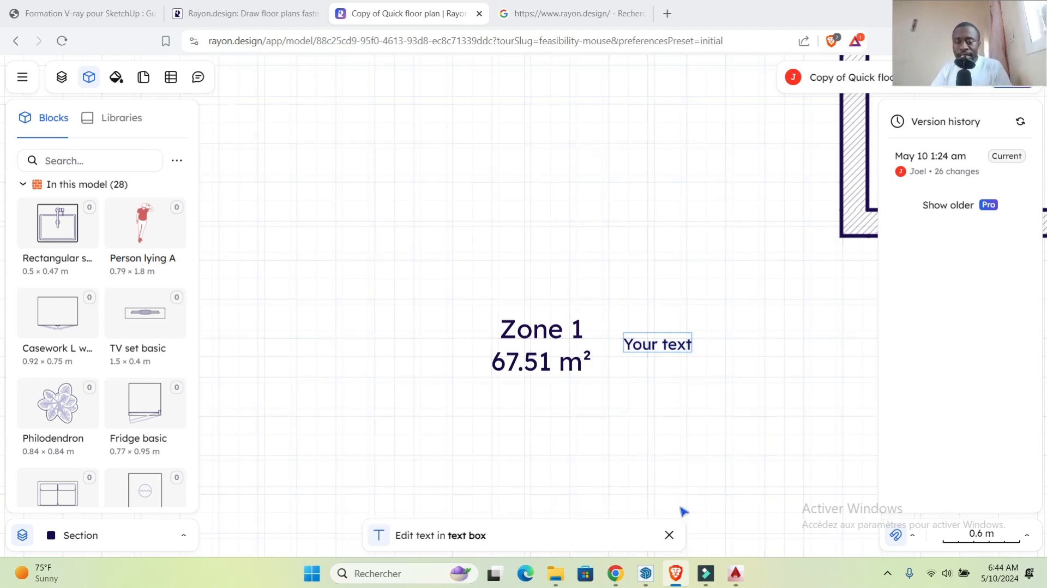
{"action": "left_click_drag", "start_coordinate": [497, 537], "coordinate": [383, 539]}
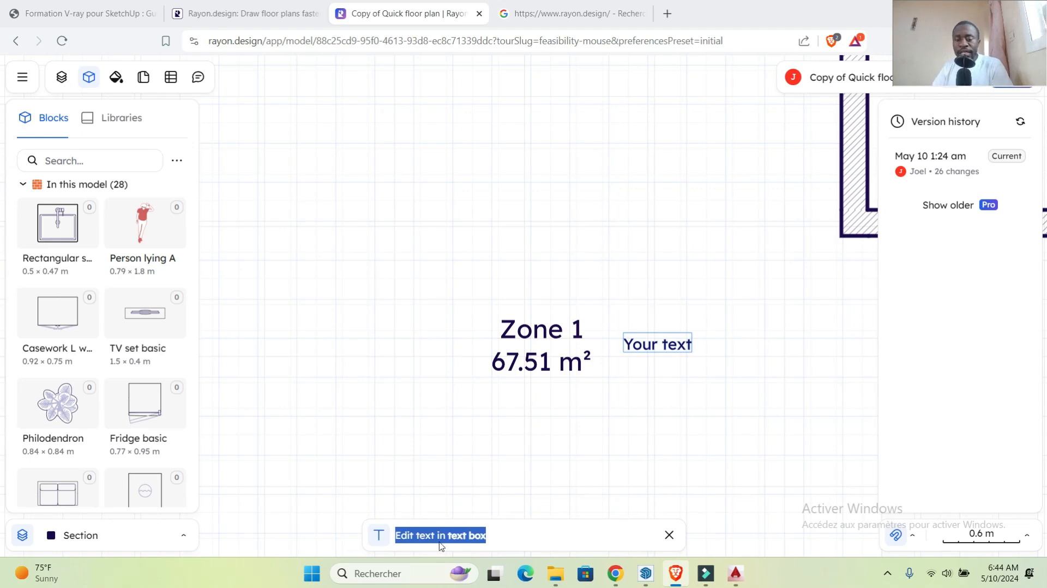
{"action": "left_click", "coordinate": [512, 540]}
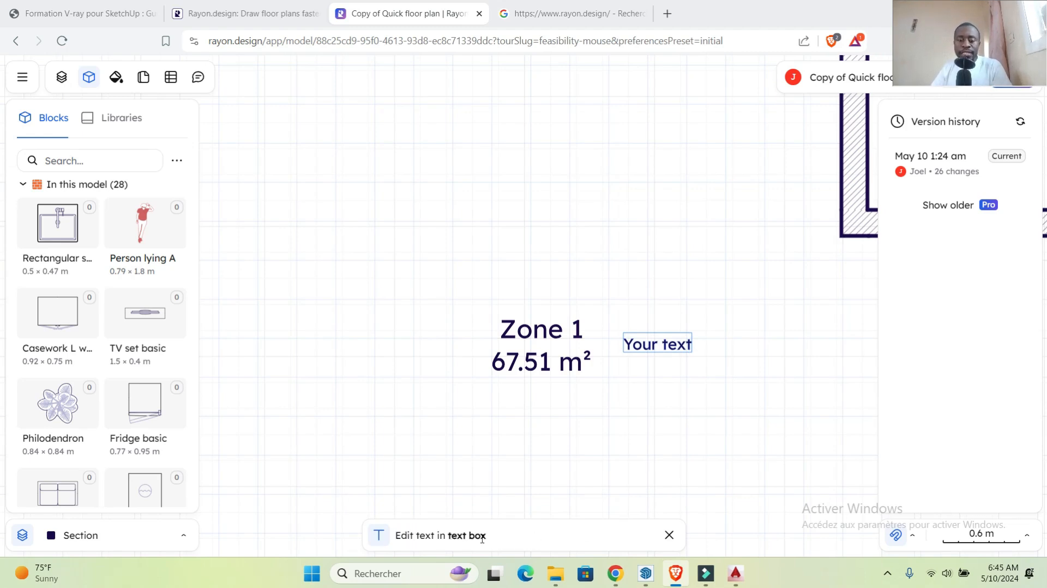
{"action": "left_click_drag", "start_coordinate": [482, 539], "coordinate": [410, 539]}
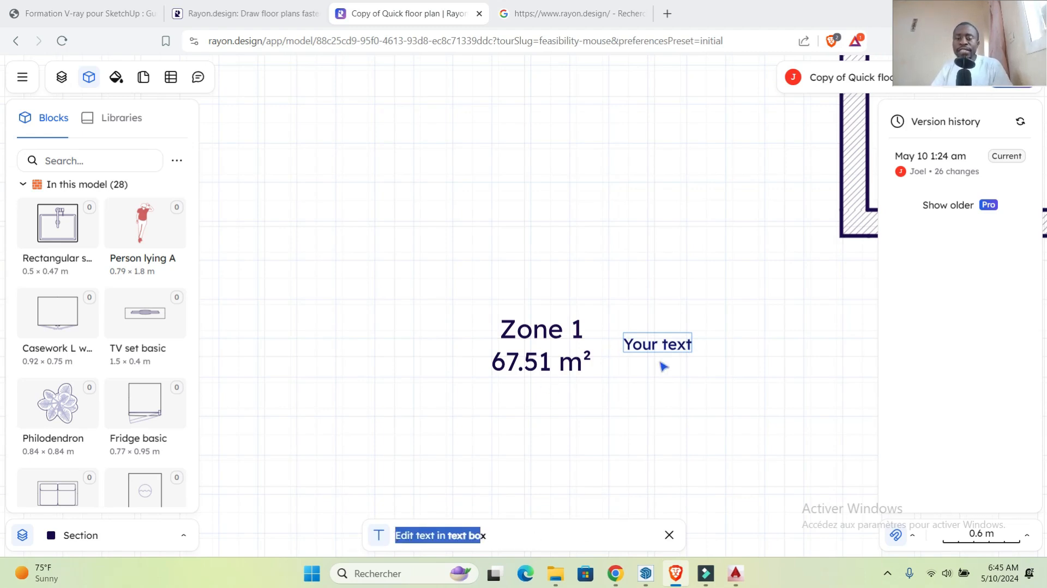
{"action": "left_click", "coordinate": [668, 535]}
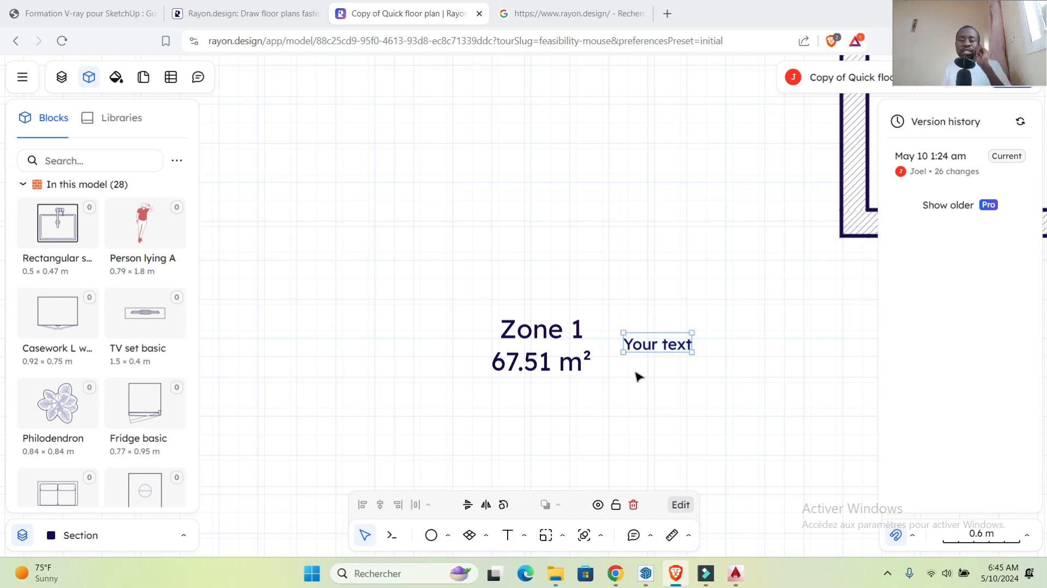
Step: Try to place a tag in the upper room using the Default tag text style
{"action": "left_click", "coordinate": [524, 534]}
{"action": "left_click", "coordinate": [532, 465]}
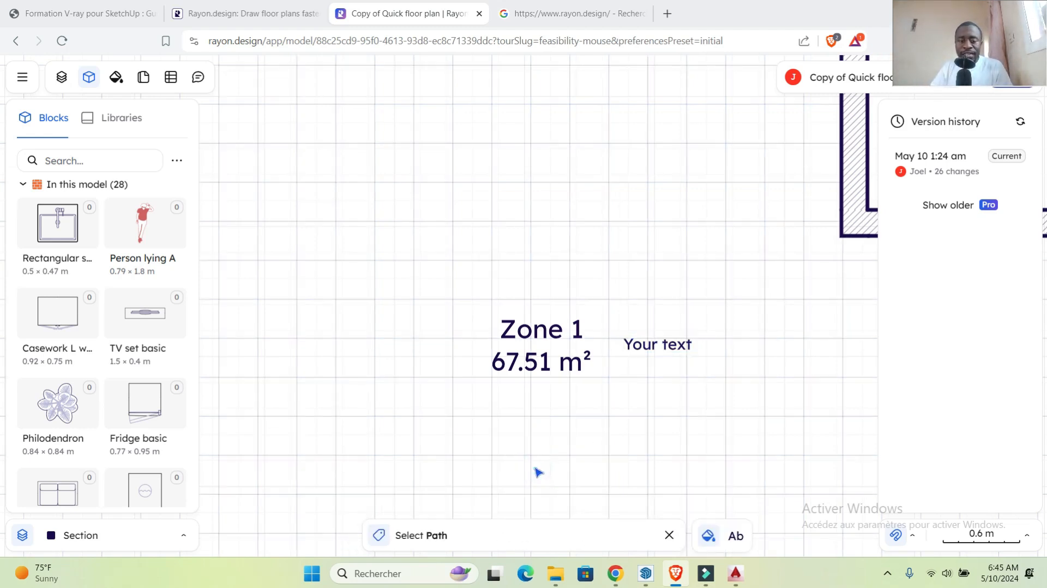
{"action": "left_click", "coordinate": [733, 537]}
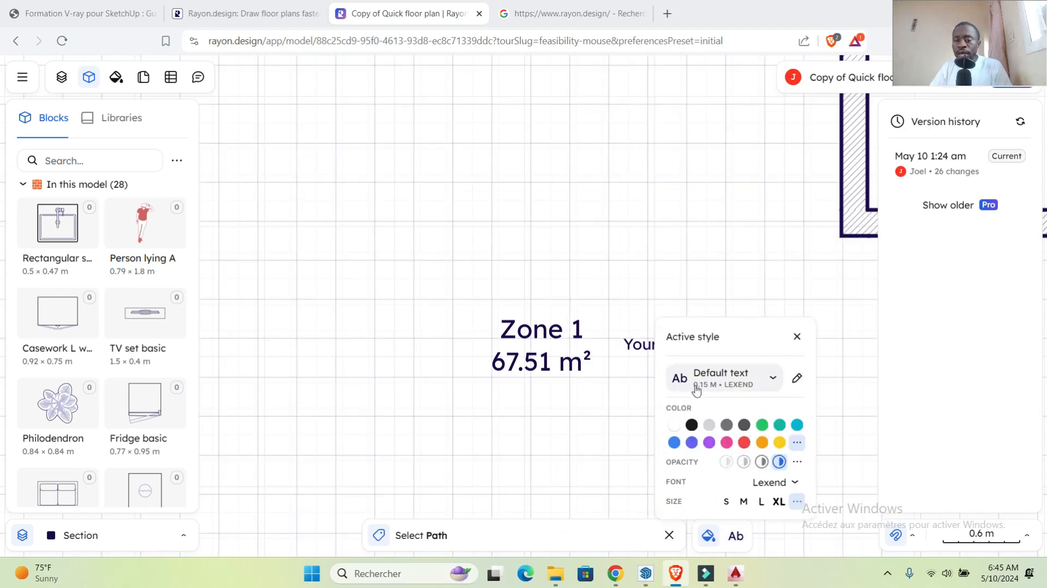
{"action": "left_click", "coordinate": [766, 380]}
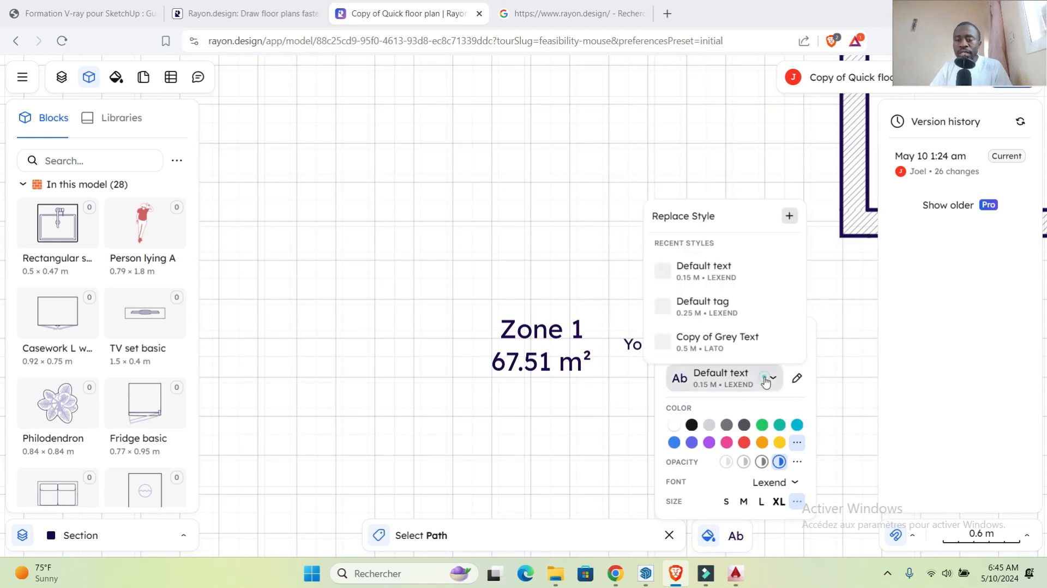
{"action": "left_click", "coordinate": [715, 308]}
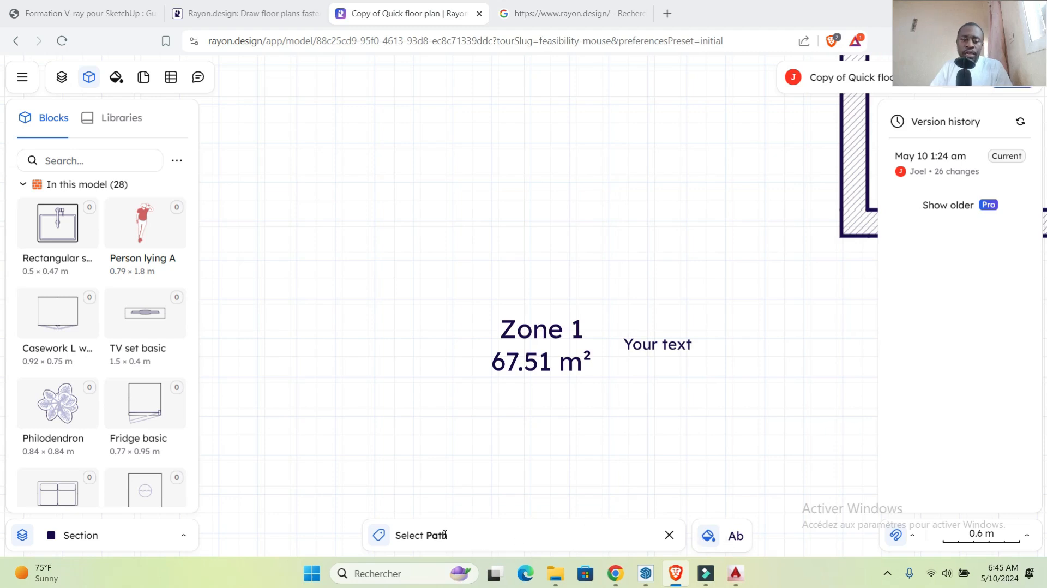
{"action": "scroll", "coordinate": [666, 343], "scroll_direction": "down", "scroll_amount": 5}
{"action": "scroll", "coordinate": [720, 338], "scroll_direction": "up", "scroll_amount": 3}
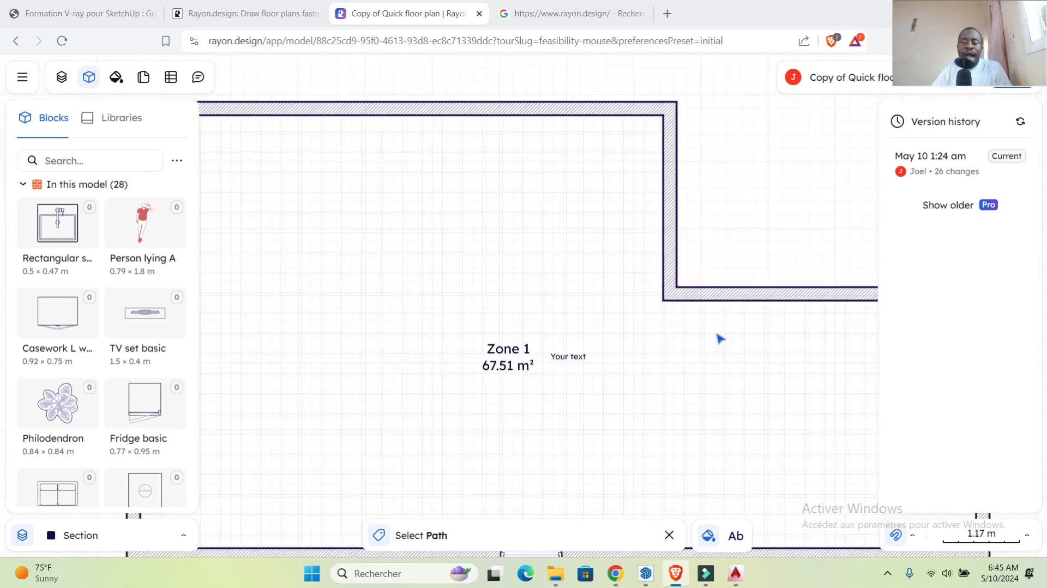
{"action": "scroll", "coordinate": [549, 301], "scroll_direction": "down", "scroll_amount": 4}
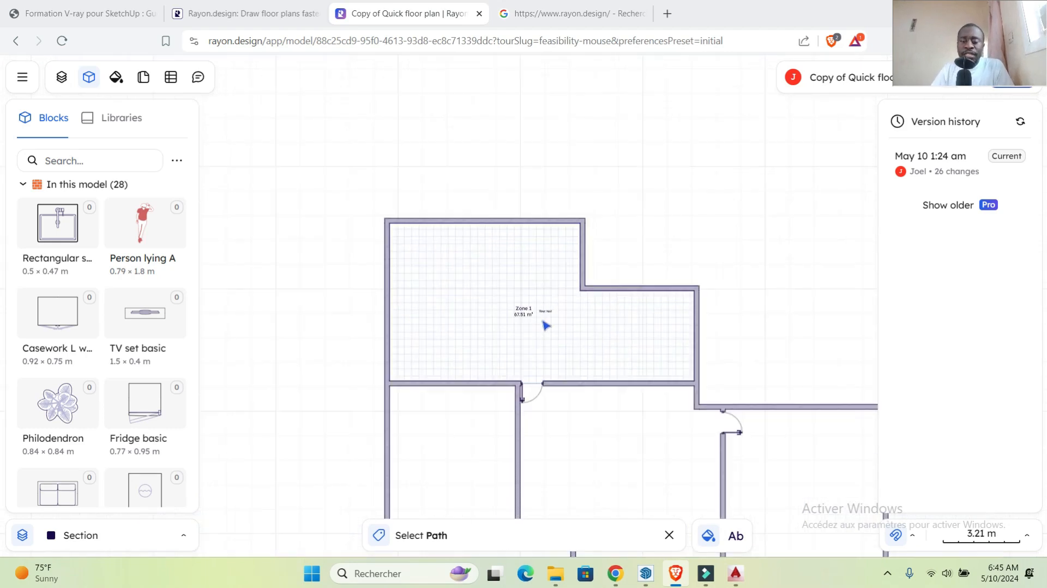
{"action": "left_click", "coordinate": [668, 534]}
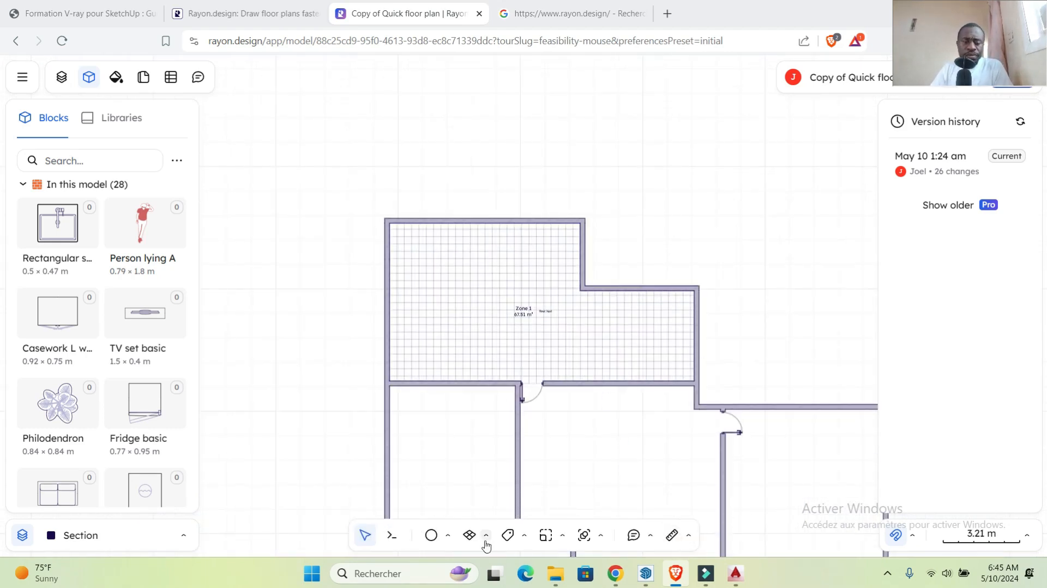
Step: Dimension the inner width of the small room below the zone, from upper corner to upper corner, placing the dimension line inside the room
{"action": "left_click", "coordinate": [522, 537]}
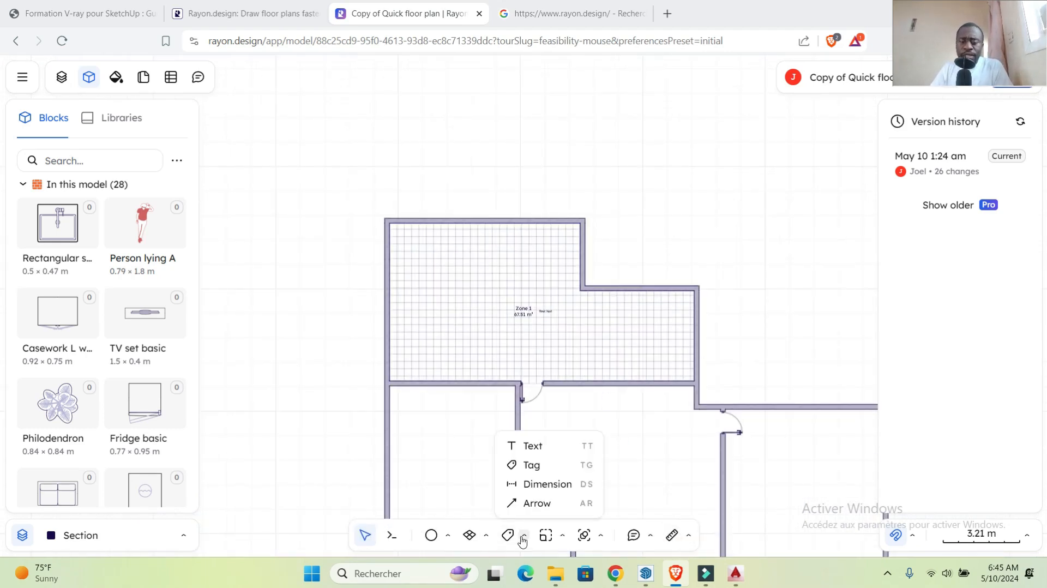
{"action": "left_click", "coordinate": [548, 484]}
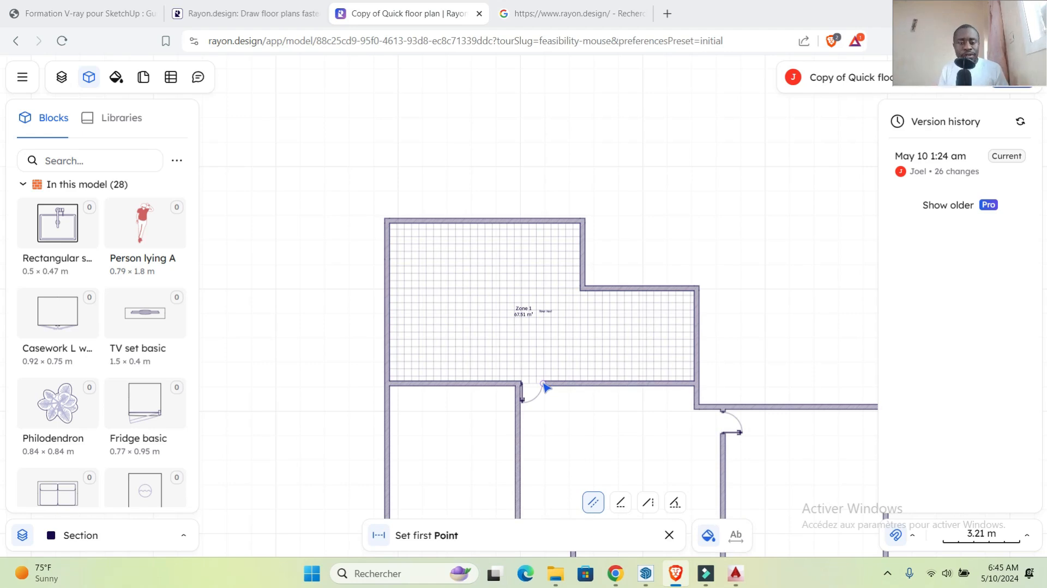
{"action": "scroll", "coordinate": [544, 386], "scroll_direction": "up", "scroll_amount": 6}
{"action": "scroll", "coordinate": [529, 236], "scroll_direction": "down", "scroll_amount": 6}
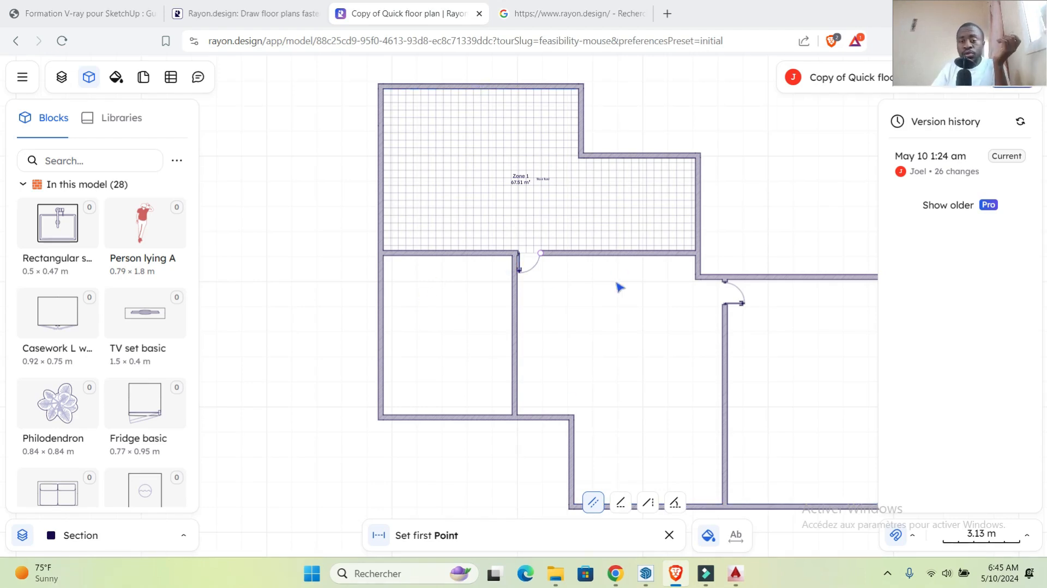
{"action": "scroll", "coordinate": [472, 178], "scroll_direction": "down", "scroll_amount": 3}
{"action": "scroll", "coordinate": [429, 232], "scroll_direction": "up", "scroll_amount": 10}
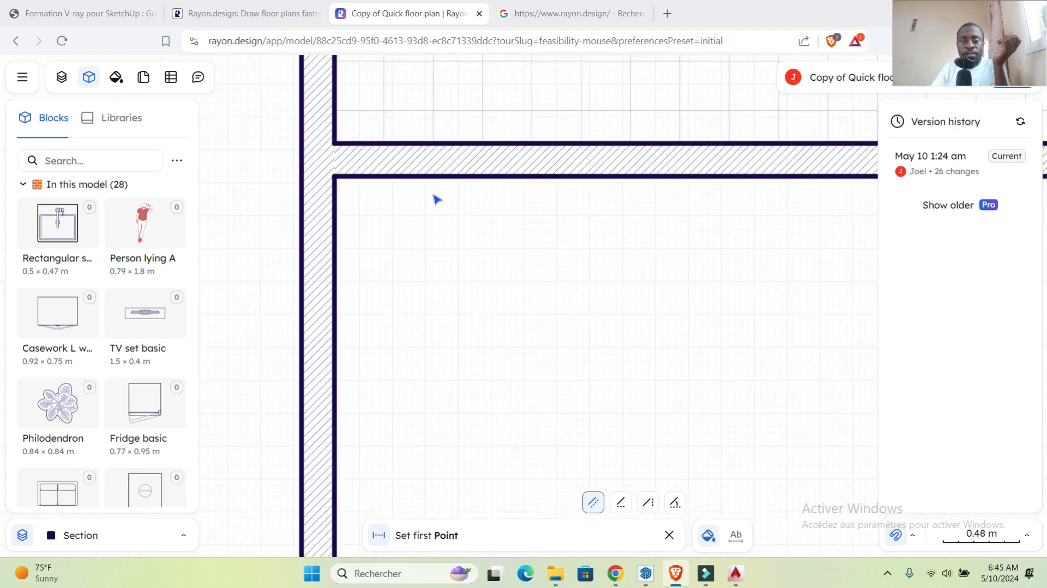
{"action": "left_click", "coordinate": [339, 180]}
{"action": "scroll", "coordinate": [522, 228], "scroll_direction": "down", "scroll_amount": 4}
{"action": "scroll", "coordinate": [525, 194], "scroll_direction": "up", "scroll_amount": 8}
{"action": "scroll", "coordinate": [534, 207], "scroll_direction": "down", "scroll_amount": 2}
{"action": "scroll", "coordinate": [599, 174], "scroll_direction": "up", "scroll_amount": 4}
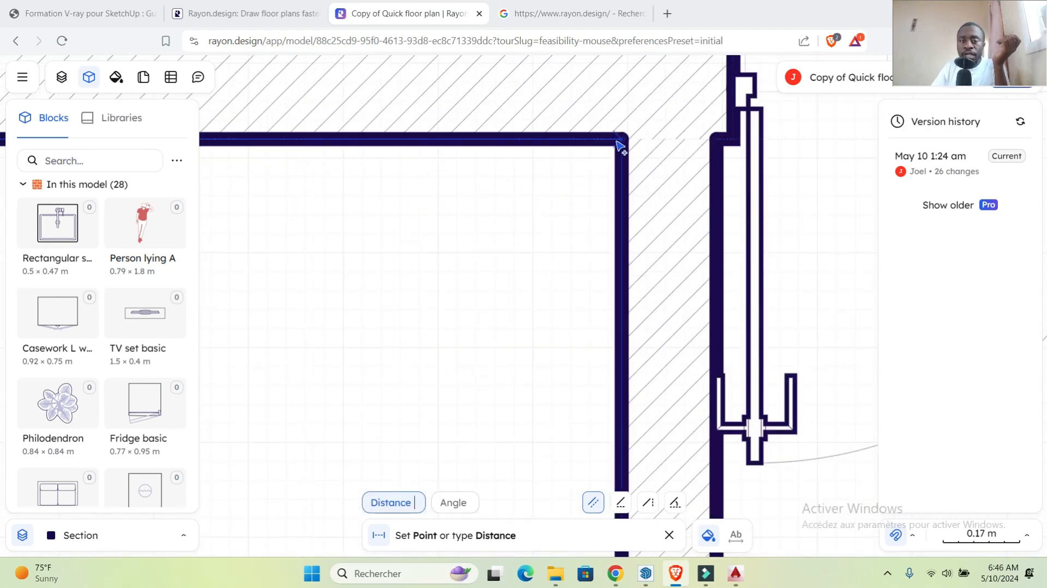
{"action": "left_click", "coordinate": [620, 145]}
{"action": "scroll", "coordinate": [621, 146], "scroll_direction": "down", "scroll_amount": 12}
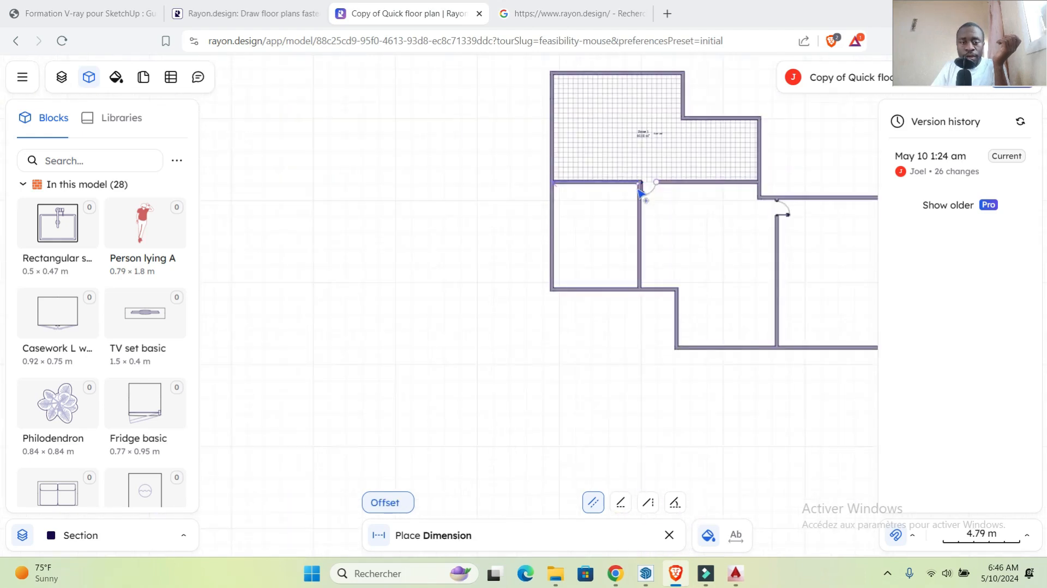
{"action": "scroll", "coordinate": [640, 192], "scroll_direction": "up", "scroll_amount": 6}
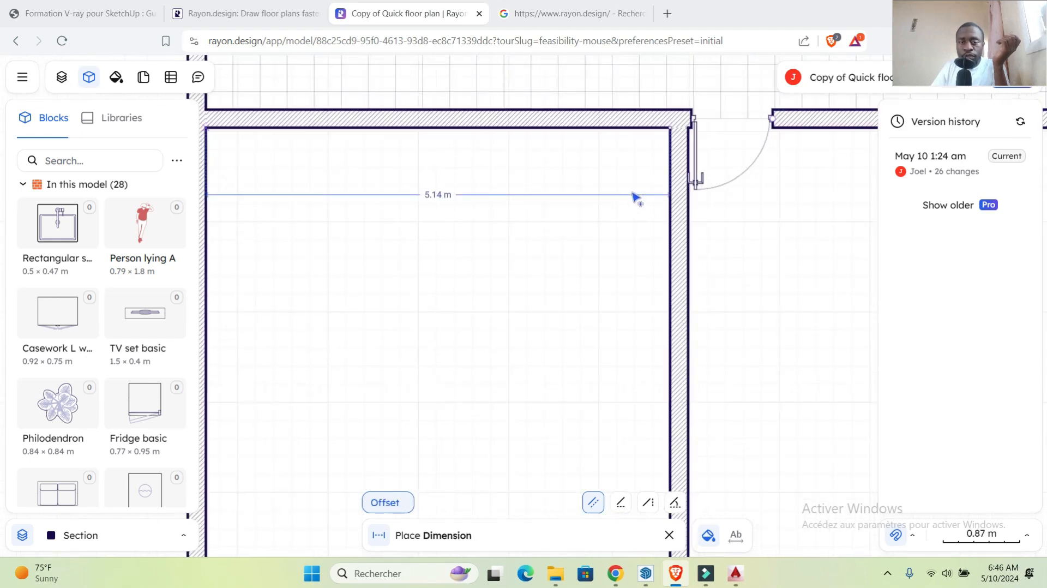
{"action": "left_click", "coordinate": [625, 326]}
Step: Dimension the same small room's inner height along its outer wall, placing the vertical dimension line inside the room
{"action": "scroll", "coordinate": [572, 292], "scroll_direction": "down", "scroll_amount": 4}
{"action": "scroll", "coordinate": [507, 187], "scroll_direction": "up", "scroll_amount": 5}
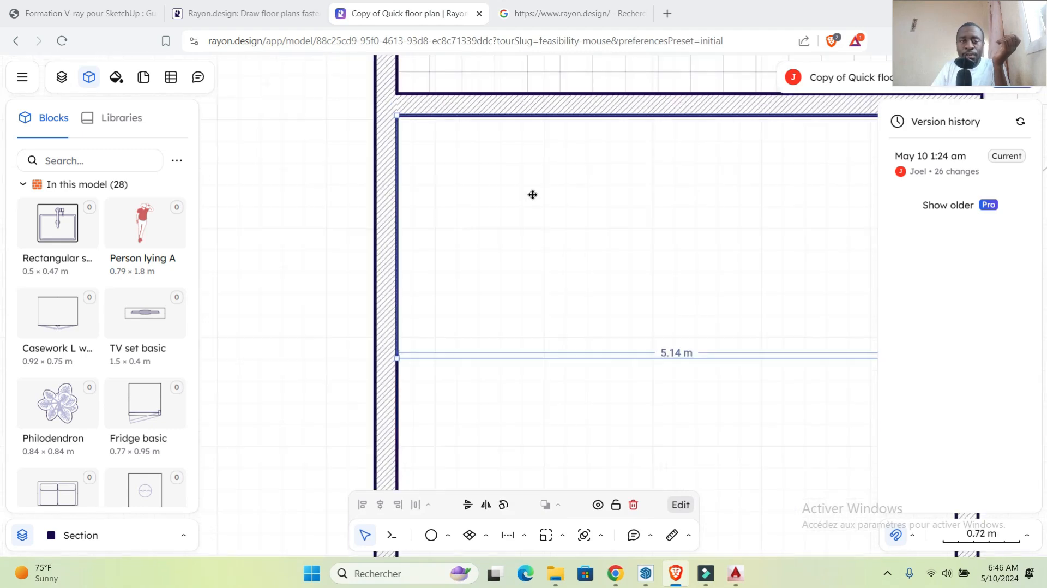
{"action": "left_click", "coordinate": [524, 535]}
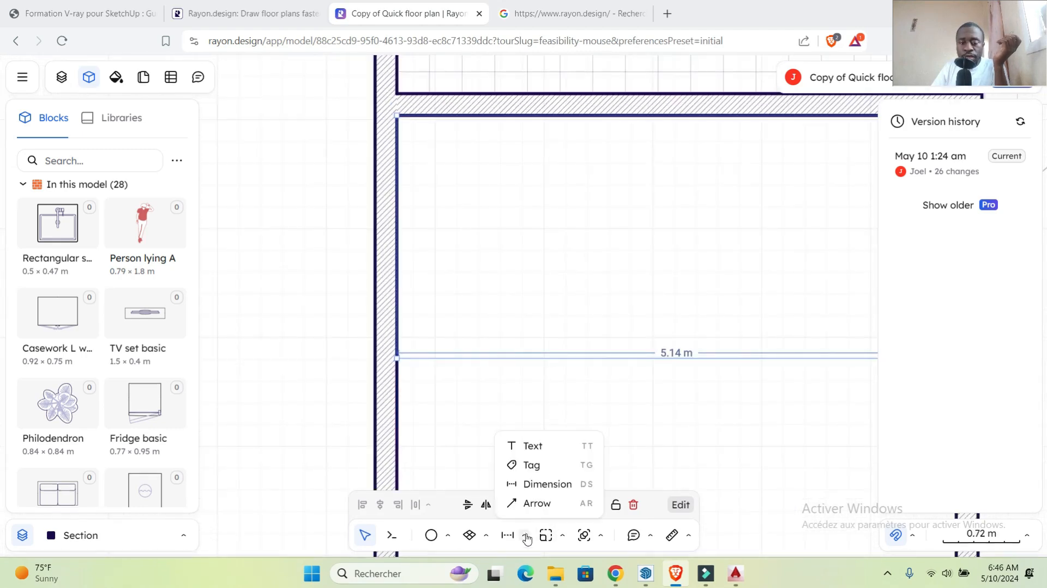
{"action": "left_click", "coordinate": [541, 485]}
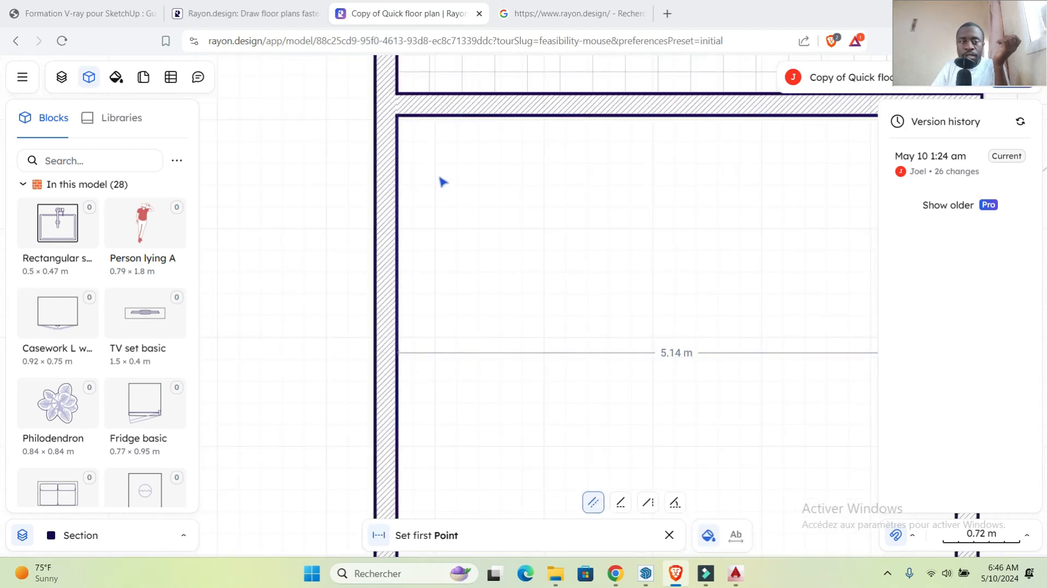
{"action": "left_click", "coordinate": [399, 117]}
{"action": "scroll", "coordinate": [401, 118], "scroll_direction": "down", "scroll_amount": 5}
{"action": "scroll", "coordinate": [429, 264], "scroll_direction": "up", "scroll_amount": 7}
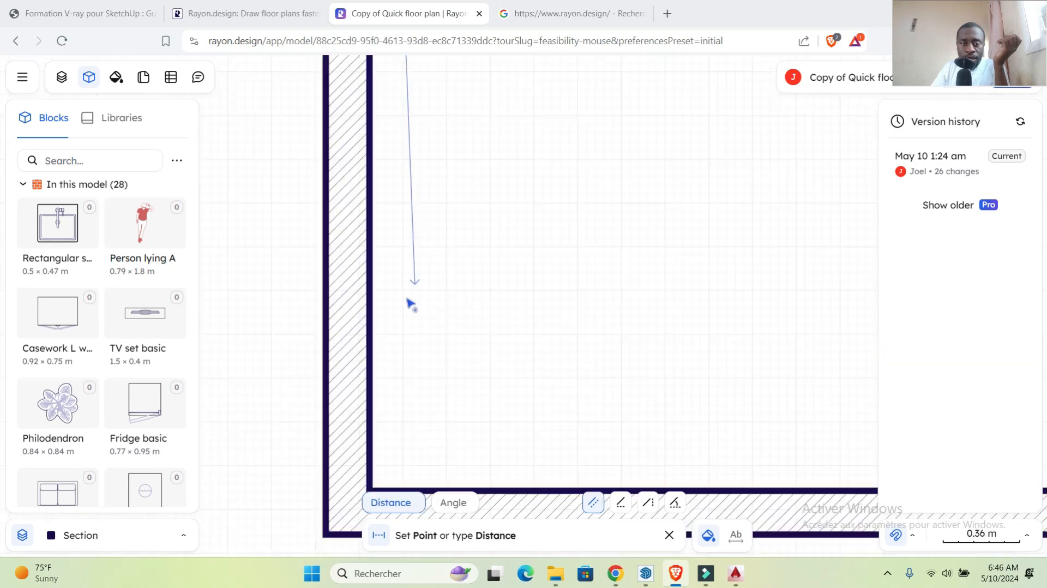
{"action": "scroll", "coordinate": [411, 305], "scroll_direction": "down", "scroll_amount": 2}
{"action": "left_click", "coordinate": [396, 376]}
{"action": "scroll", "coordinate": [409, 369], "scroll_direction": "down", "scroll_amount": 4}
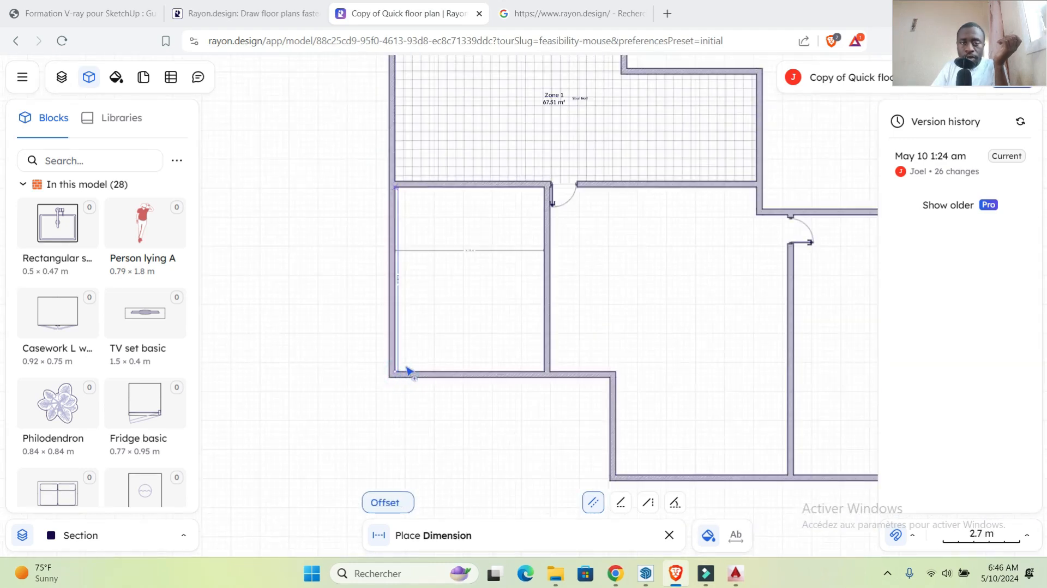
{"action": "left_click", "coordinate": [451, 362]}
{"action": "scroll", "coordinate": [453, 260], "scroll_direction": "up", "scroll_amount": 2}
{"action": "scroll", "coordinate": [454, 260], "scroll_direction": "up", "scroll_amount": 3}
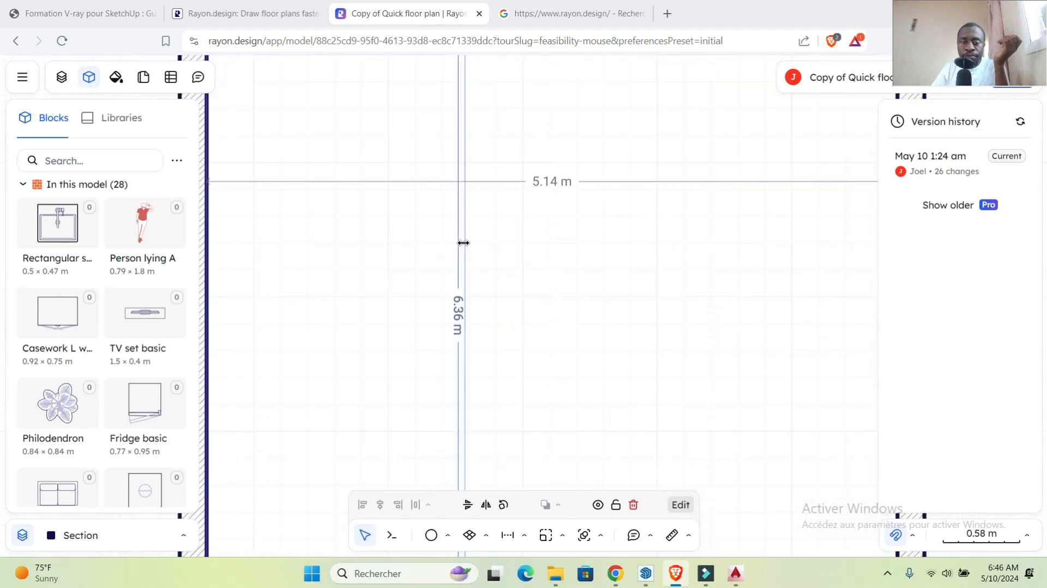
{"action": "scroll", "coordinate": [504, 245], "scroll_direction": "down", "scroll_amount": 4}
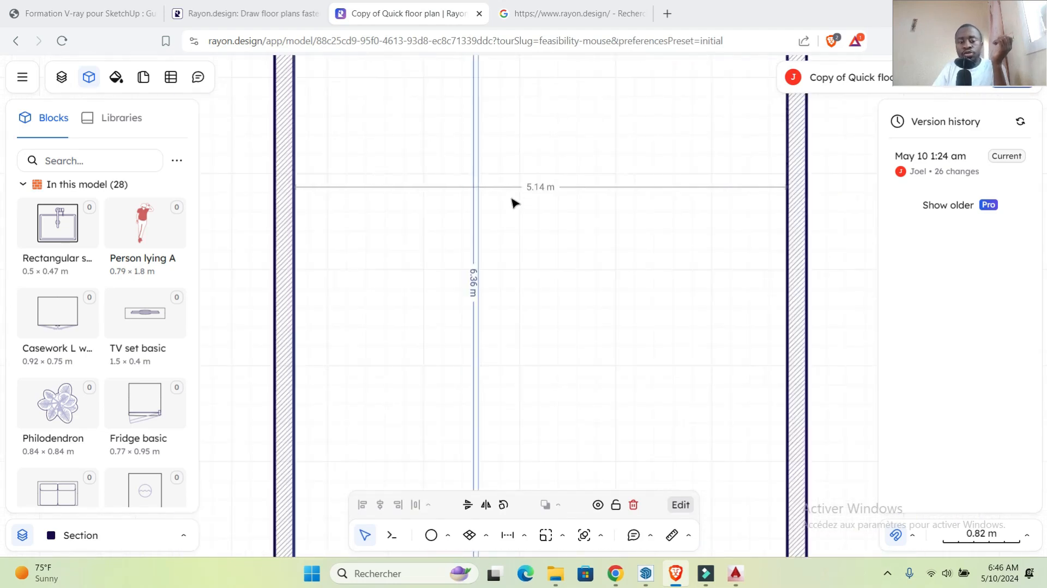
{"action": "scroll", "coordinate": [406, 222], "scroll_direction": "down", "scroll_amount": 2}
{"action": "scroll", "coordinate": [594, 223], "scroll_direction": "up", "scroll_amount": 2}
{"action": "scroll", "coordinate": [479, 159], "scroll_direction": "down", "scroll_amount": 1}
{"action": "scroll", "coordinate": [481, 161], "scroll_direction": "down", "scroll_amount": 1}
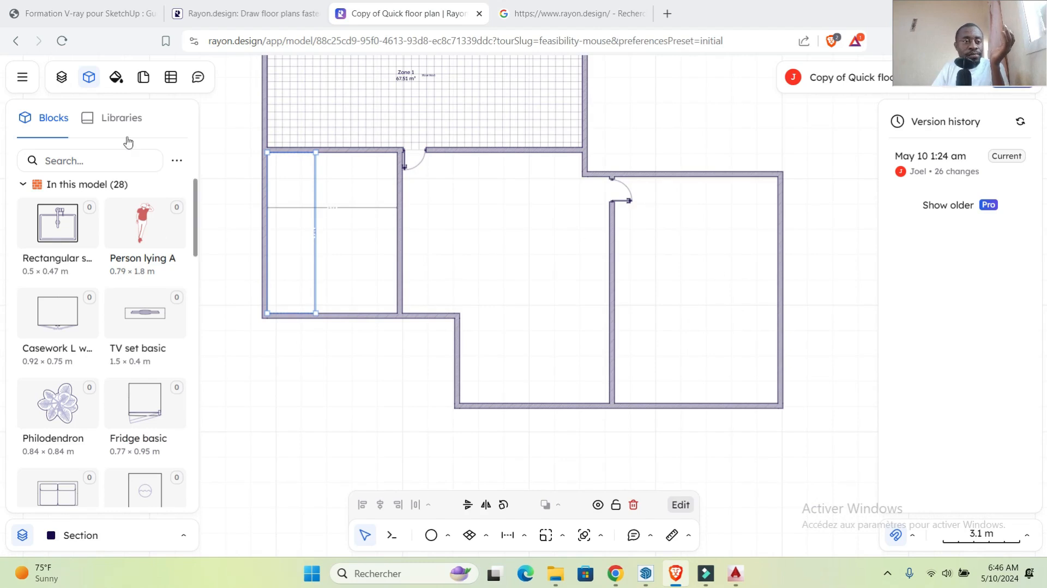
Step: Examine the elements listed in the Section layer, and return to the model's block library
{"action": "left_click", "coordinate": [61, 77]}
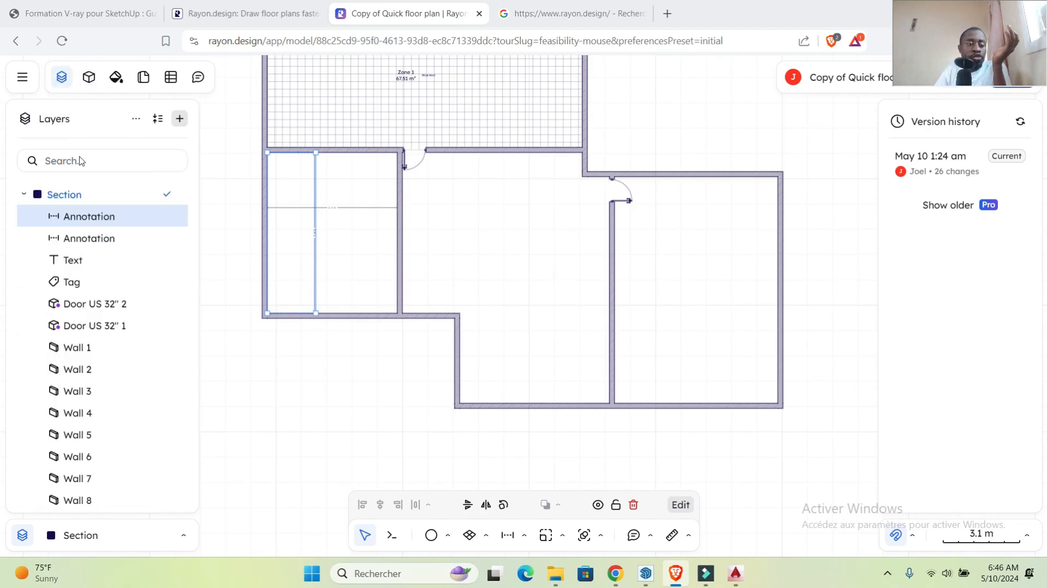
{"action": "scroll", "coordinate": [85, 303], "scroll_direction": "down", "scroll_amount": 2}
{"action": "scroll", "coordinate": [83, 256], "scroll_direction": "up", "scroll_amount": 1}
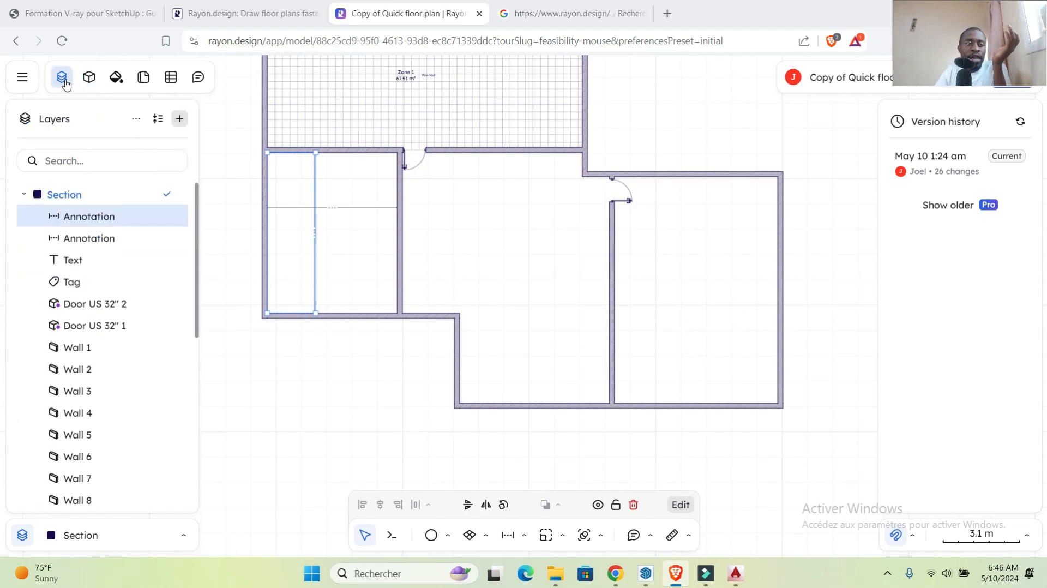
{"action": "scroll", "coordinate": [101, 309], "scroll_direction": "down", "scroll_amount": 2}
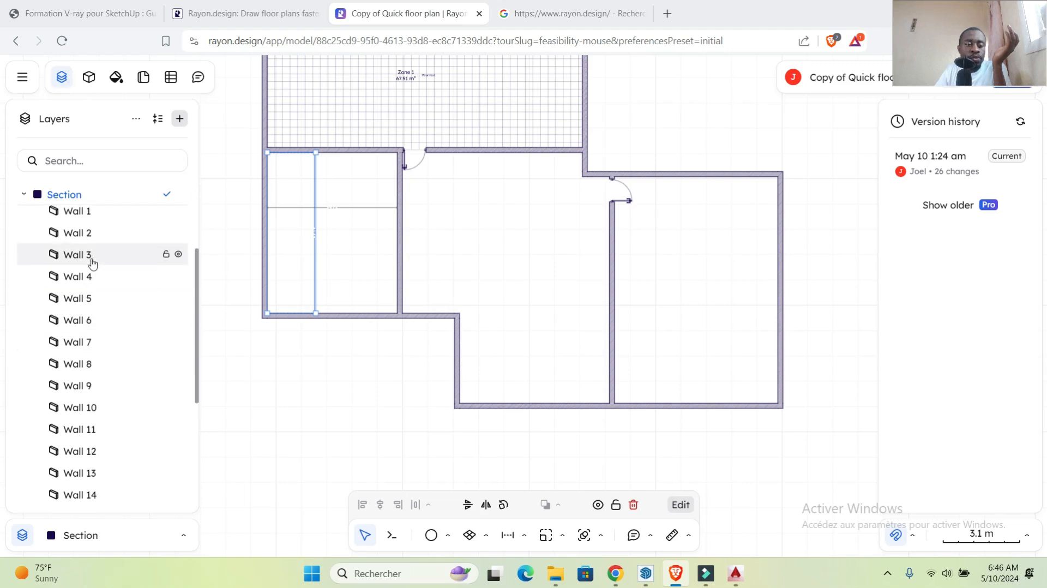
{"action": "scroll", "coordinate": [89, 409], "scroll_direction": "down", "scroll_amount": 4}
{"action": "scroll", "coordinate": [87, 447], "scroll_direction": "up", "scroll_amount": 6}
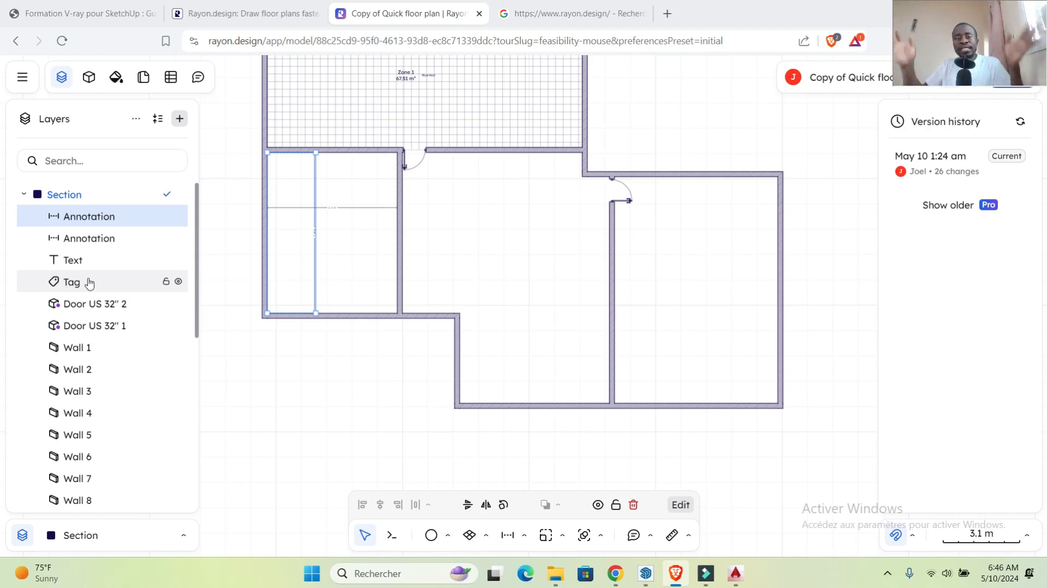
{"action": "left_click", "coordinate": [90, 80]}
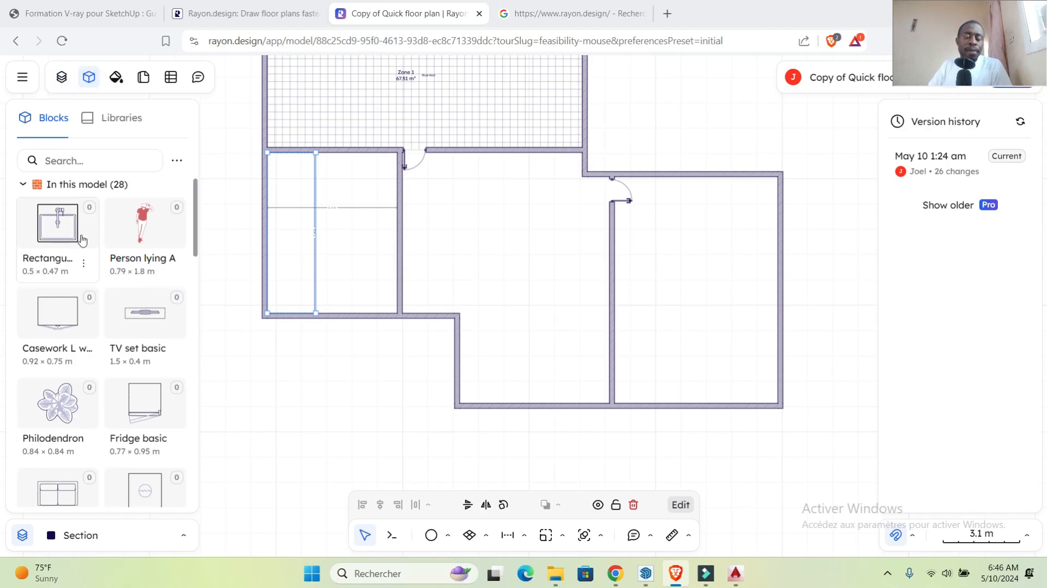
Step: Place the Window 1250 block from the model's blocks in the middle of the central room
{"action": "scroll", "coordinate": [404, 259], "scroll_direction": "down", "scroll_amount": 3}
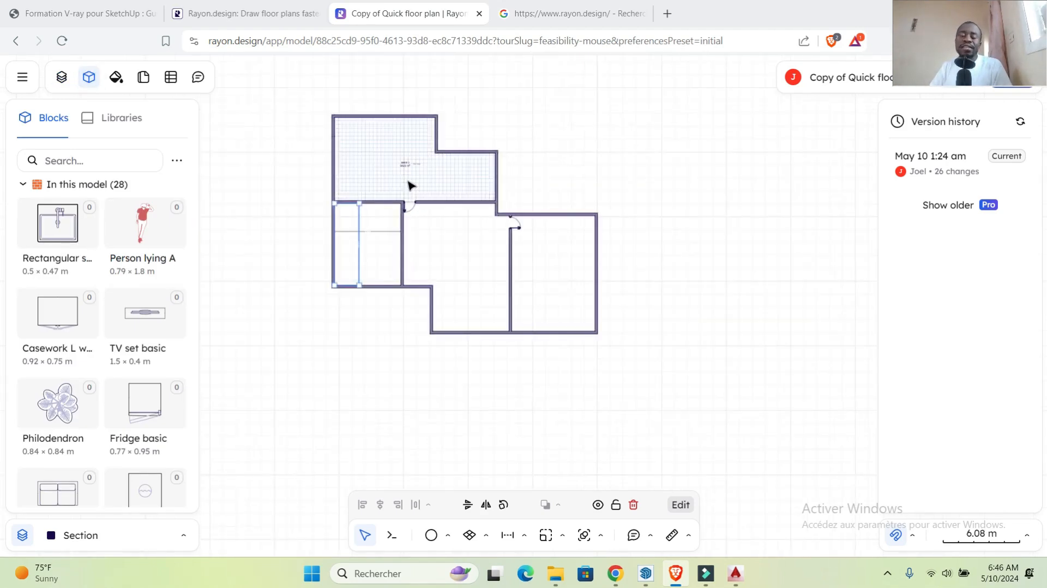
{"action": "scroll", "coordinate": [410, 184], "scroll_direction": "up", "scroll_amount": 2}
{"action": "scroll", "coordinate": [164, 273], "scroll_direction": "down", "scroll_amount": 2}
{"action": "scroll", "coordinate": [116, 272], "scroll_direction": "up", "scroll_amount": 2}
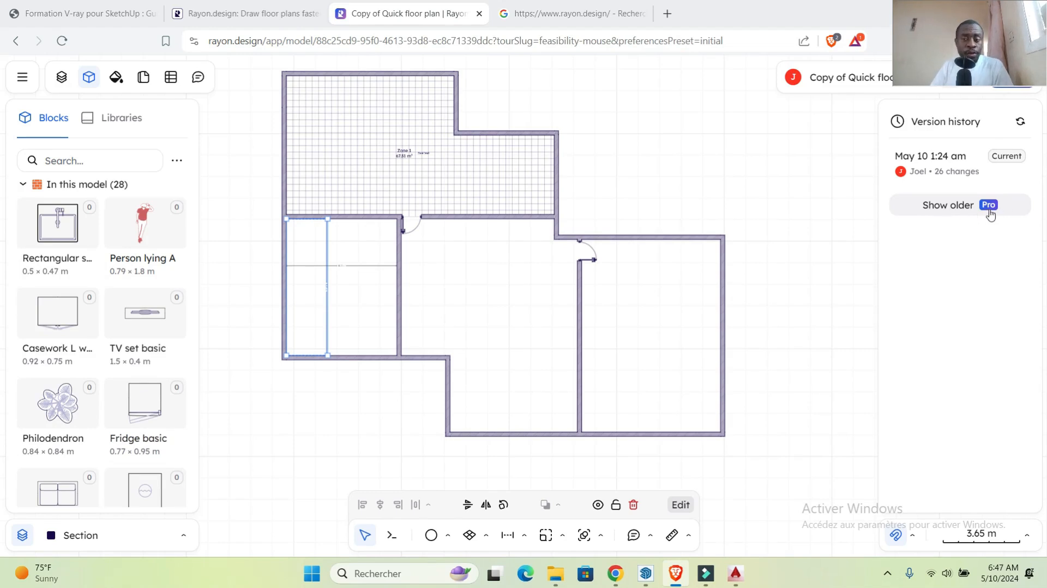
{"action": "scroll", "coordinate": [112, 221], "scroll_direction": "down", "scroll_amount": 5}
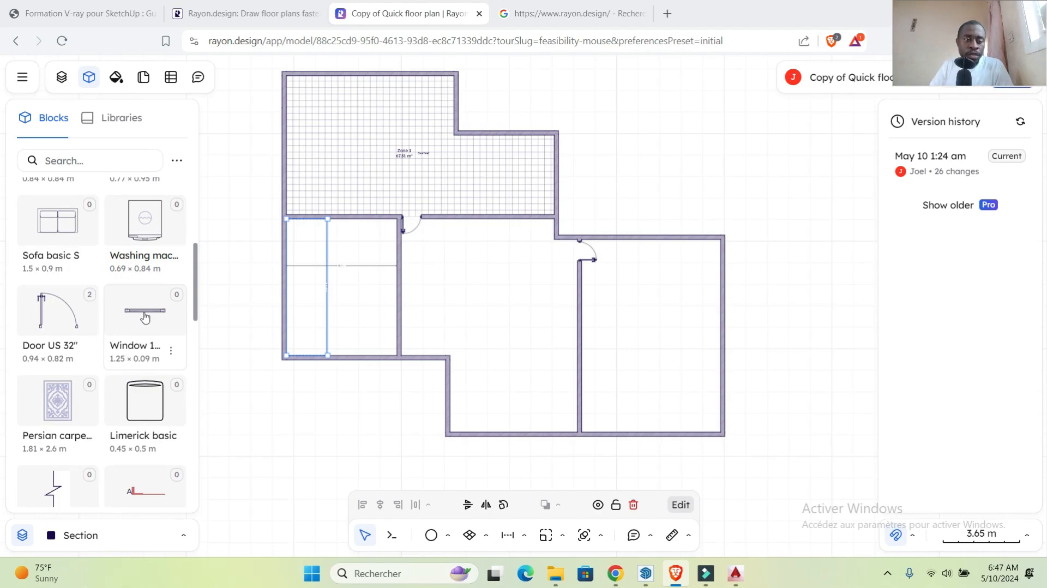
{"action": "left_click_drag", "start_coordinate": [151, 318], "coordinate": [469, 315]}
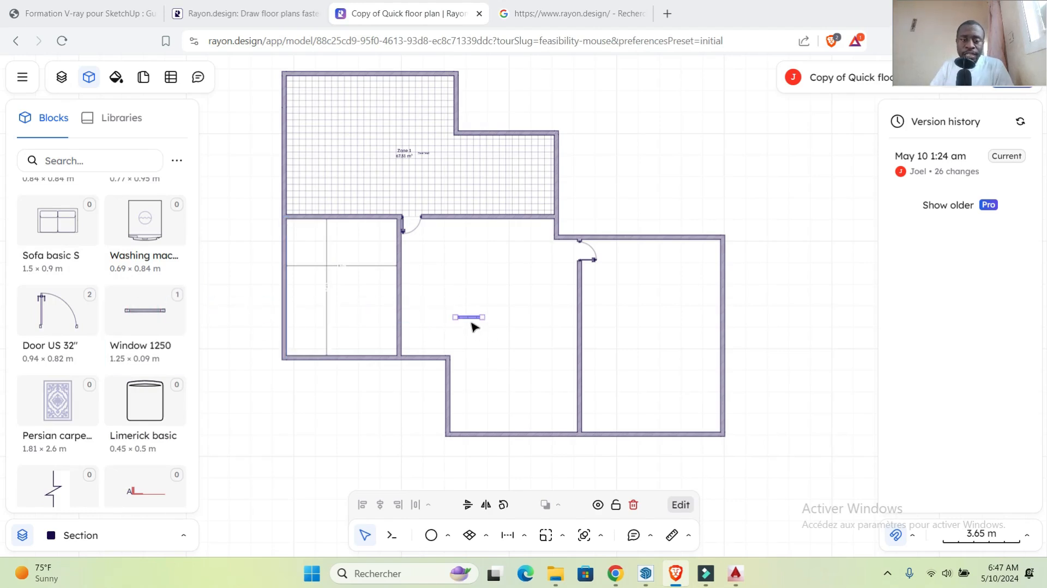
Step: Stretch the placed window block lengthwise toward the partition wall of the room with the second door
{"action": "scroll", "coordinate": [472, 324], "scroll_direction": "up", "scroll_amount": 10}
{"action": "scroll", "coordinate": [492, 256], "scroll_direction": "down", "scroll_amount": 5}
{"action": "left_click_drag", "start_coordinate": [485, 264], "coordinate": [741, 264]}
{"action": "scroll", "coordinate": [556, 231], "scroll_direction": "down", "scroll_amount": 2}
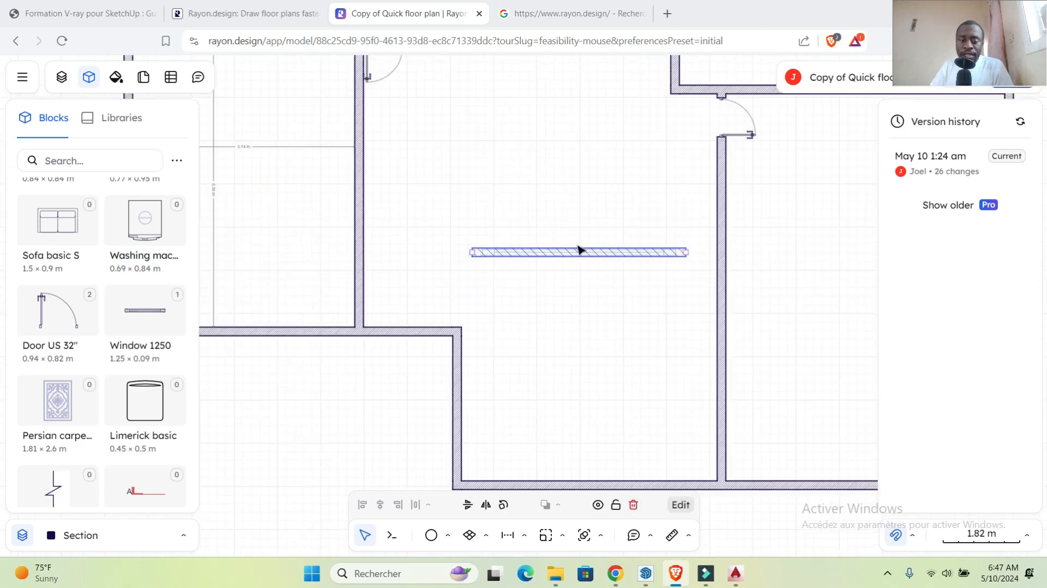
{"action": "right_click", "coordinate": [575, 255]}
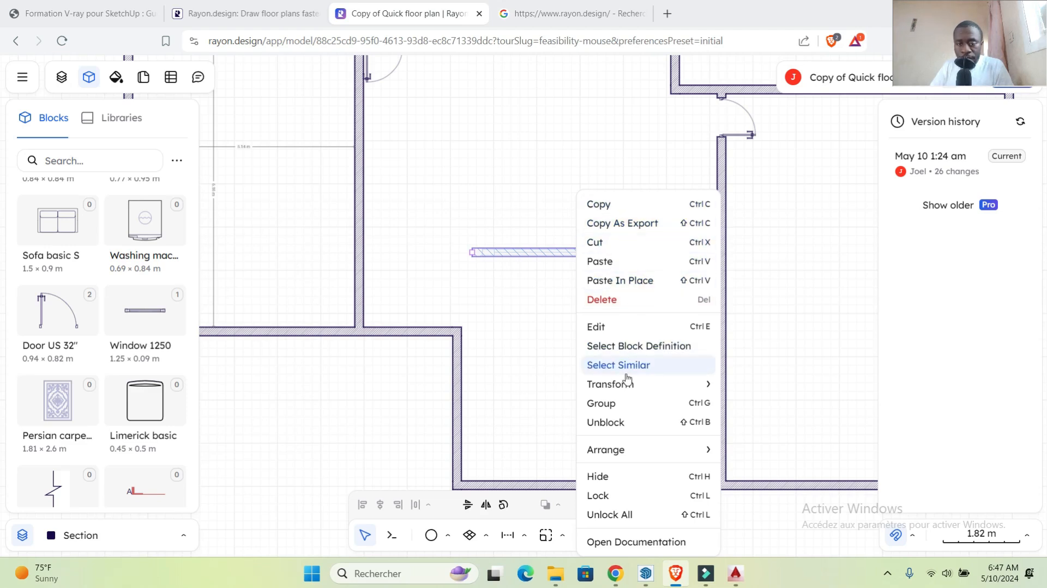
{"action": "mouse_move", "coordinate": [628, 388]}
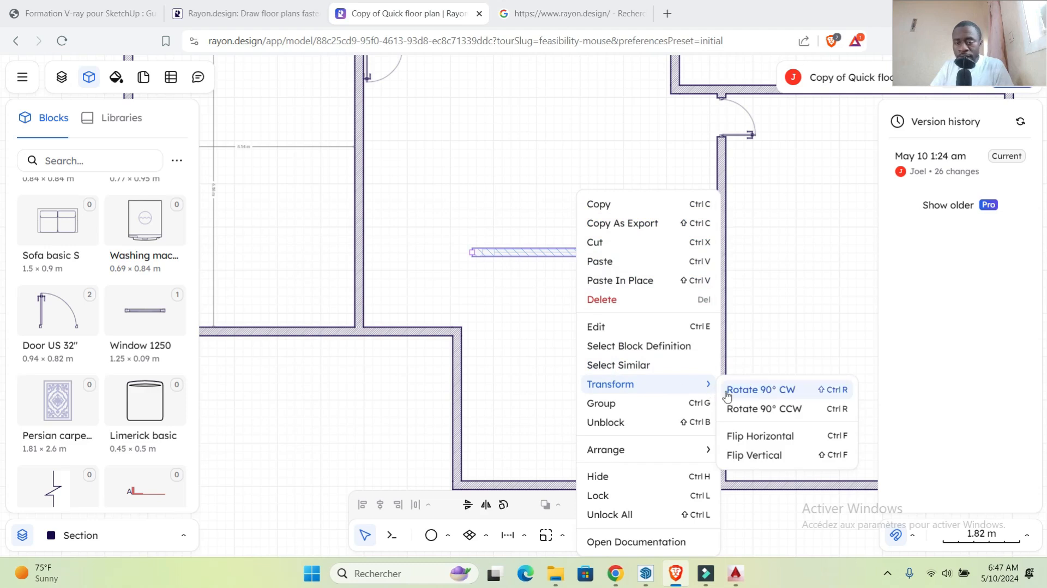
{"action": "left_click", "coordinate": [758, 520]}
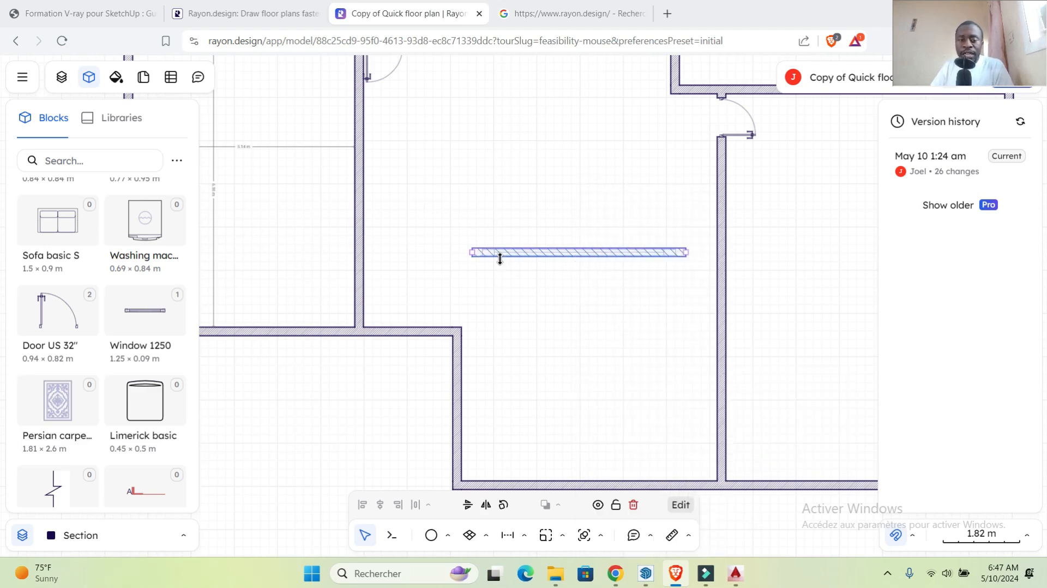
Step: Enlarge the window block to about 6.04 m long and 0.3 m thick
{"action": "left_click_drag", "start_coordinate": [471, 252], "coordinate": [425, 252]}
{"action": "left_click_drag", "start_coordinate": [537, 257], "coordinate": [529, 252]}
{"action": "scroll", "coordinate": [528, 240], "scroll_direction": "down", "scroll_amount": 3}
{"action": "scroll", "coordinate": [507, 236], "scroll_direction": "up", "scroll_amount": 3}
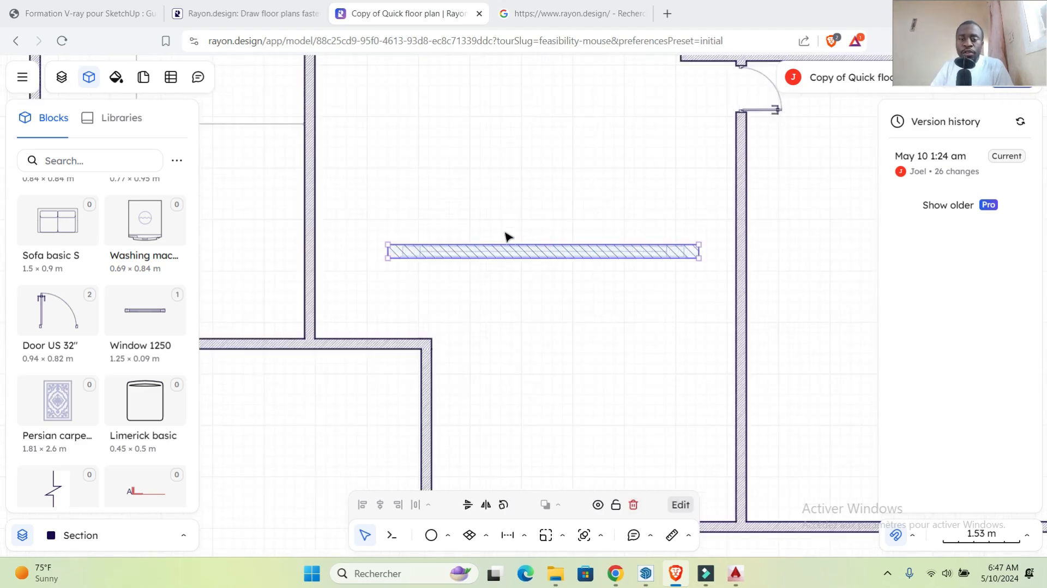
{"action": "scroll", "coordinate": [531, 253], "scroll_direction": "down", "scroll_amount": 3}
{"action": "left_click", "coordinate": [541, 276]}
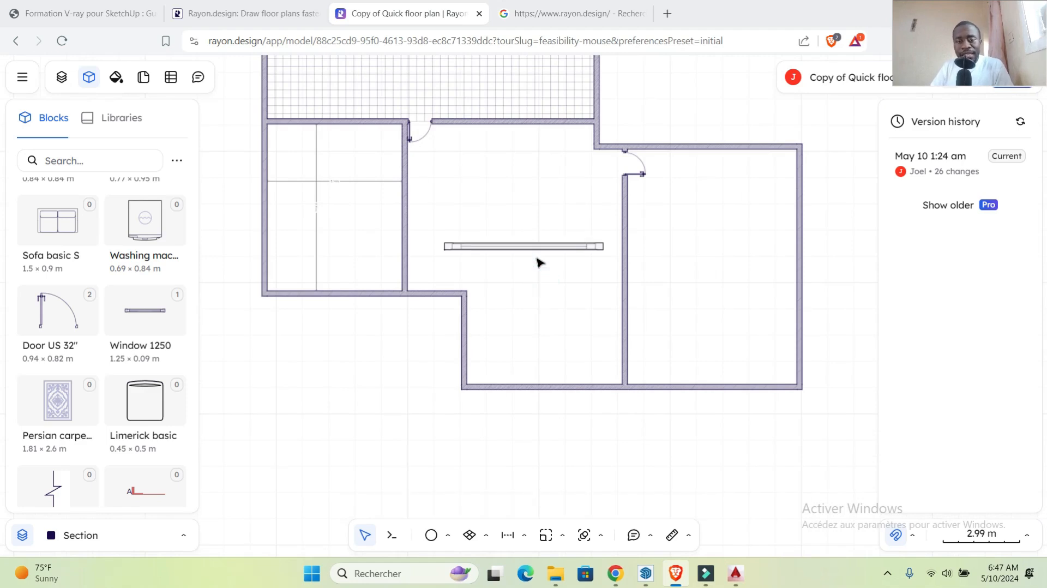
Step: Move the window so its end meets the partition wall, and edit its block in place, shifting its lower line
{"action": "mouse_move", "coordinate": [532, 250]}
{"action": "left_mouse_down"}
{"action": "mouse_move", "coordinate": [548, 318]}
{"action": "mouse_move", "coordinate": [550, 259]}
{"action": "left_mouse_up"}
{"action": "left_click", "coordinate": [551, 260]}
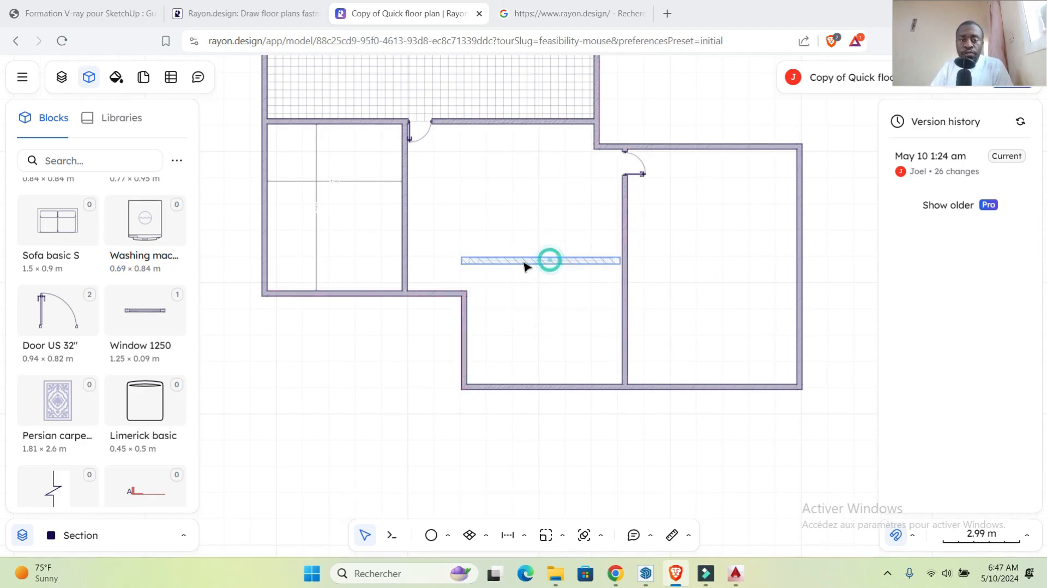
{"action": "left_click", "coordinate": [475, 262]}
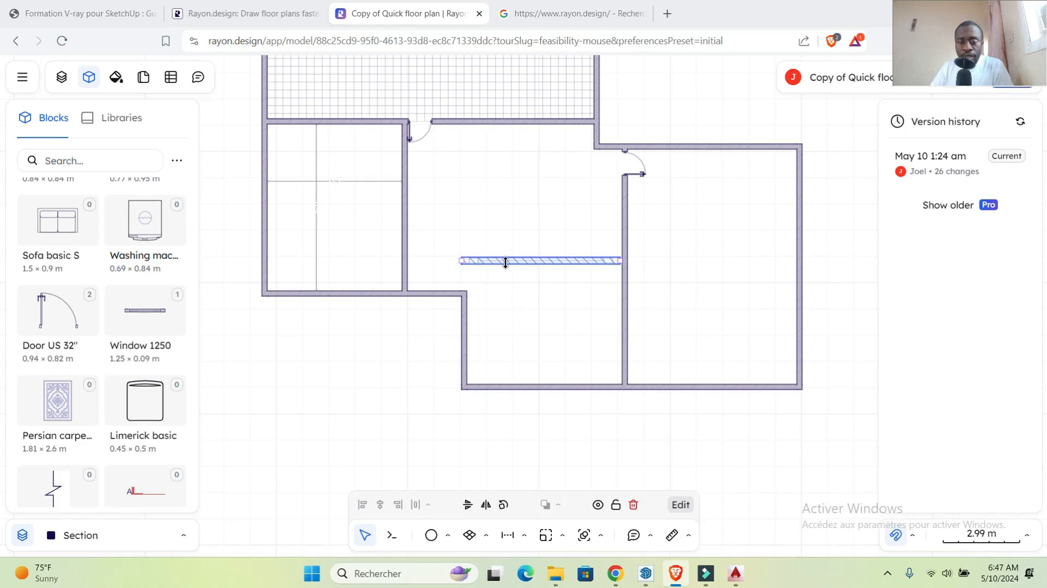
{"action": "left_click", "coordinate": [682, 503]}
{"action": "left_click_drag", "start_coordinate": [461, 261], "coordinate": [505, 266]}
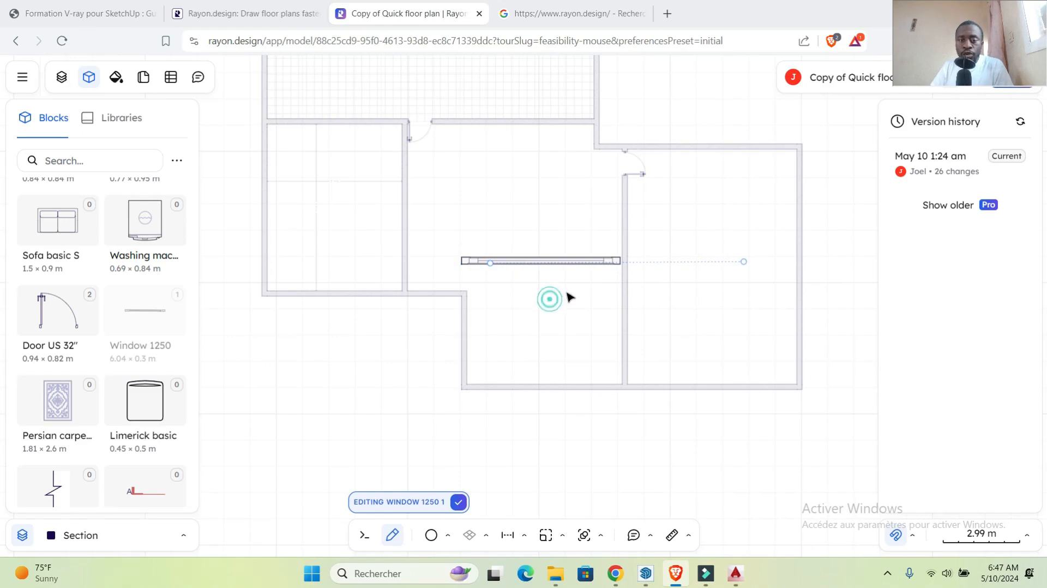
{"action": "left_click", "coordinate": [459, 501]}
{"action": "scroll", "coordinate": [573, 266], "scroll_direction": "up", "scroll_amount": 3}
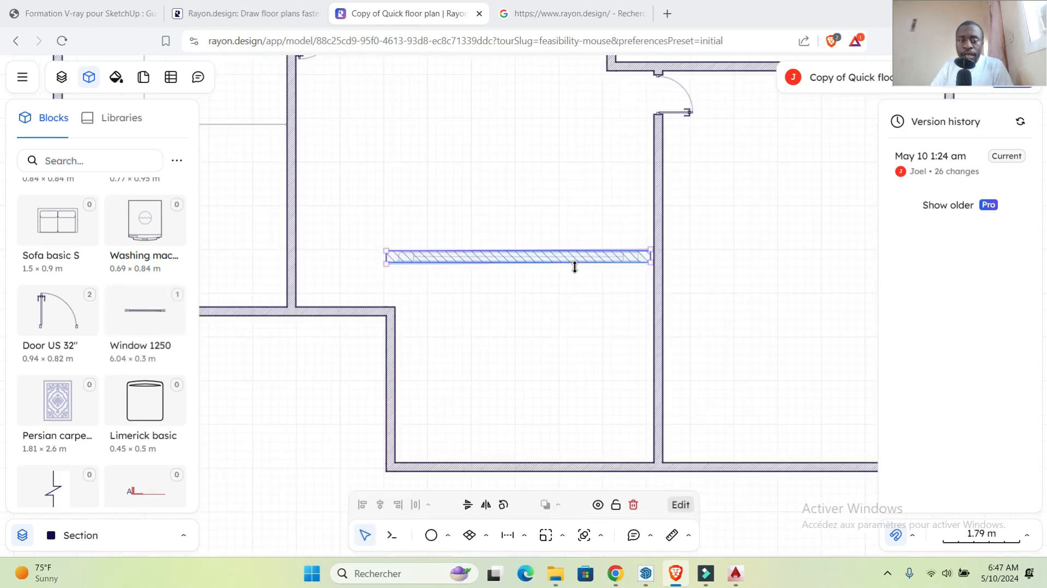
Step: Rotate the window block to vertical in the central room, and delete it
{"action": "scroll", "coordinate": [540, 263], "scroll_direction": "down", "scroll_amount": 2}
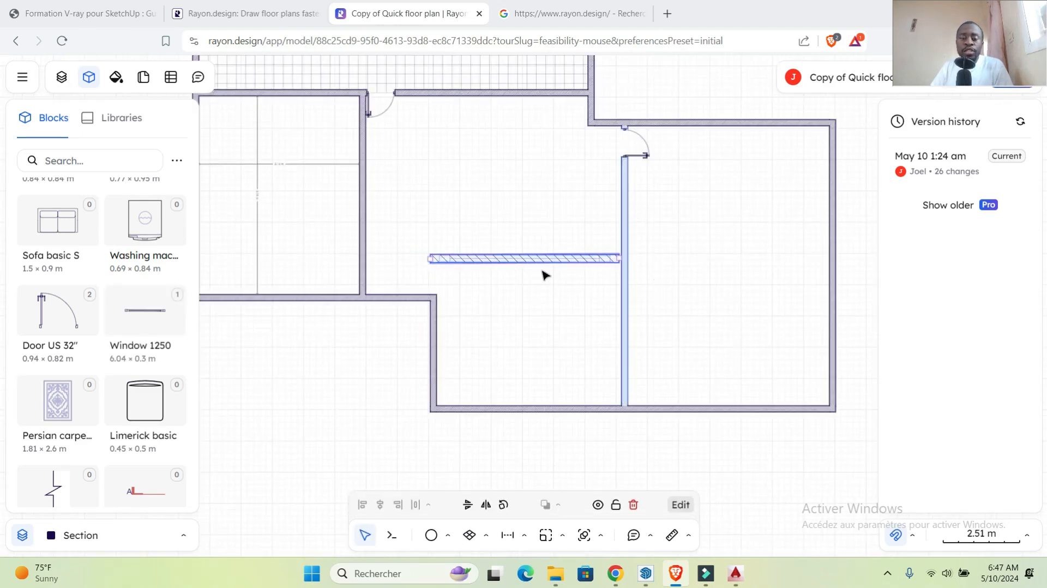
{"action": "left_click_drag", "start_coordinate": [535, 257], "coordinate": [586, 402]}
{"action": "left_click", "coordinate": [542, 238]}
{"action": "left_click_drag", "start_coordinate": [707, 407], "coordinate": [556, 139]}
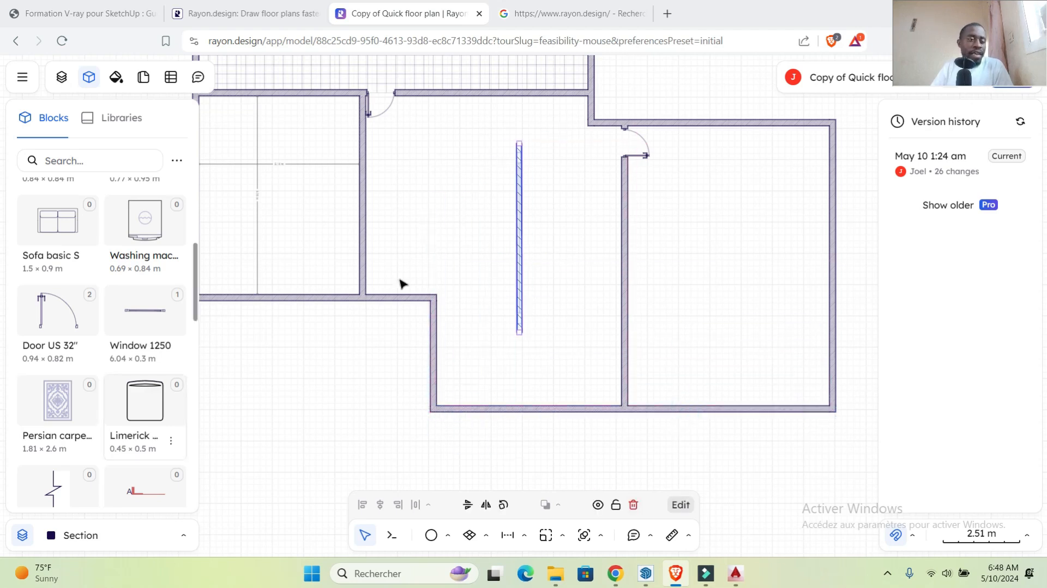
{"action": "key", "text": "Delete"}
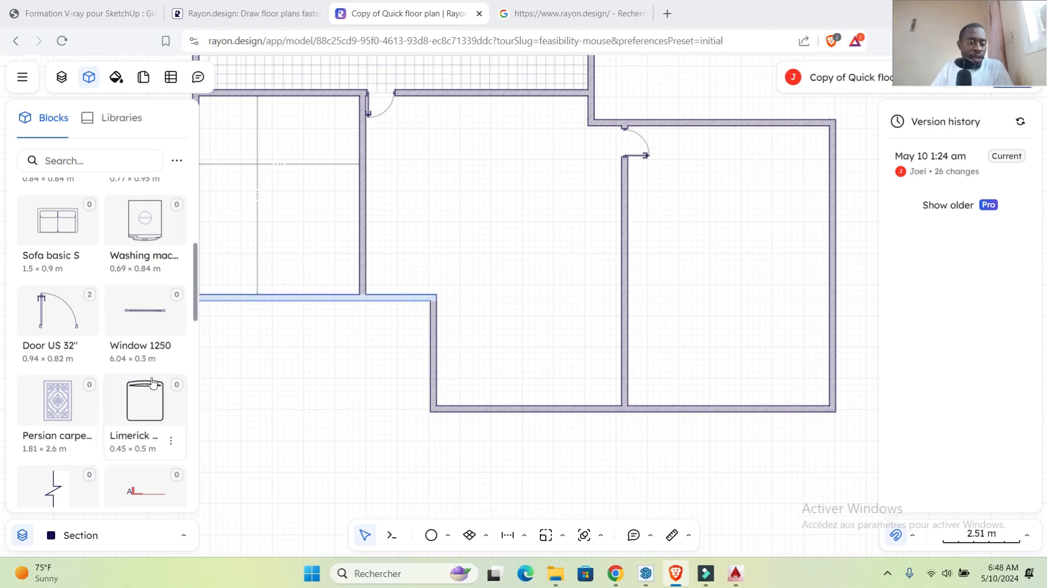
Step: Search the blocks for "BED" and place the double floor bed from Beds in the upper part of the far right room
{"action": "scroll", "coordinate": [137, 353], "scroll_direction": "up", "scroll_amount": 4}
{"action": "scroll", "coordinate": [134, 338], "scroll_direction": "down", "scroll_amount": 10}
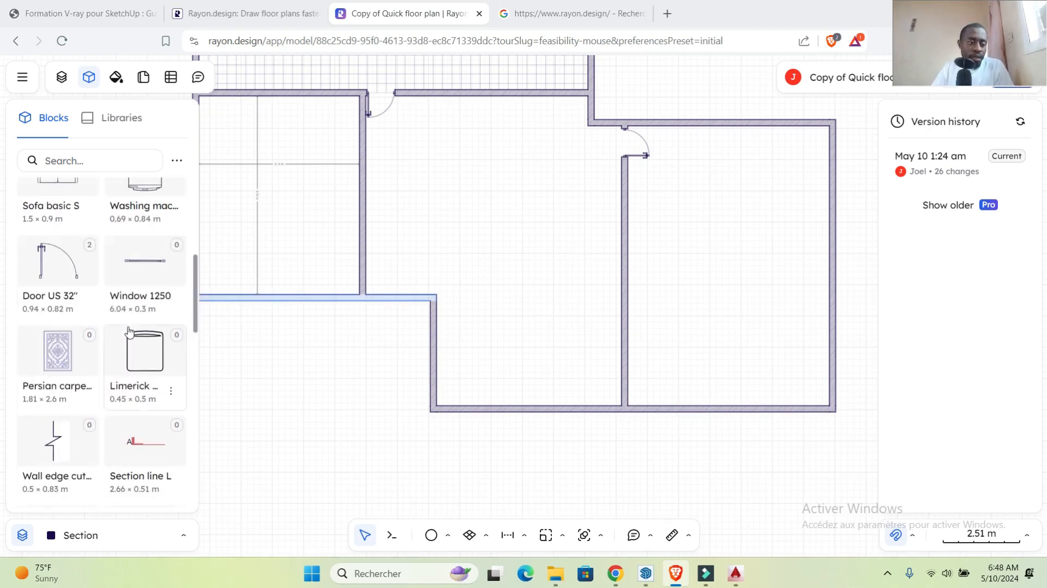
{"action": "left_click", "coordinate": [96, 160]}
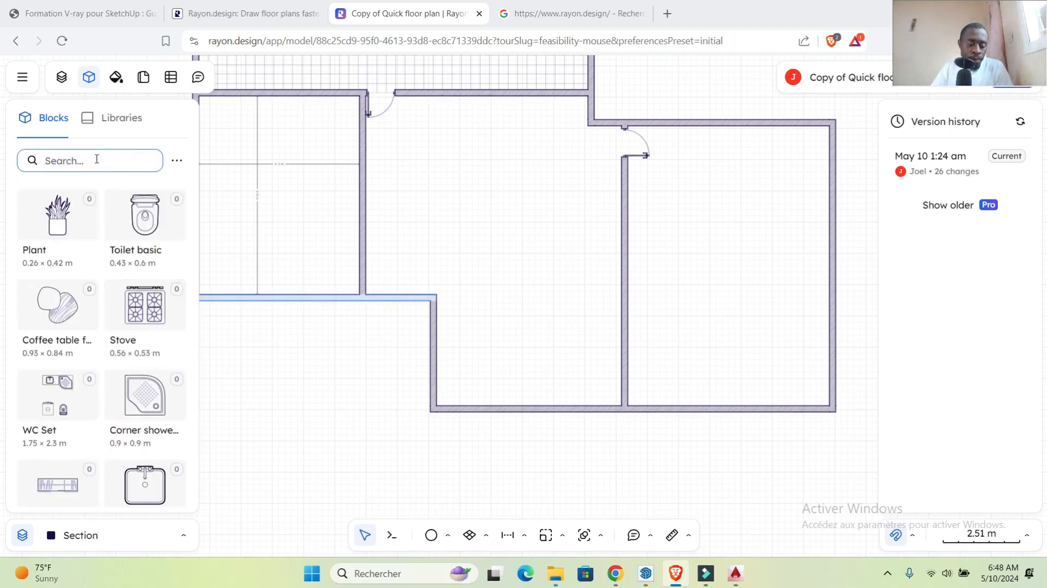
{"action": "type", "text": "BED"}
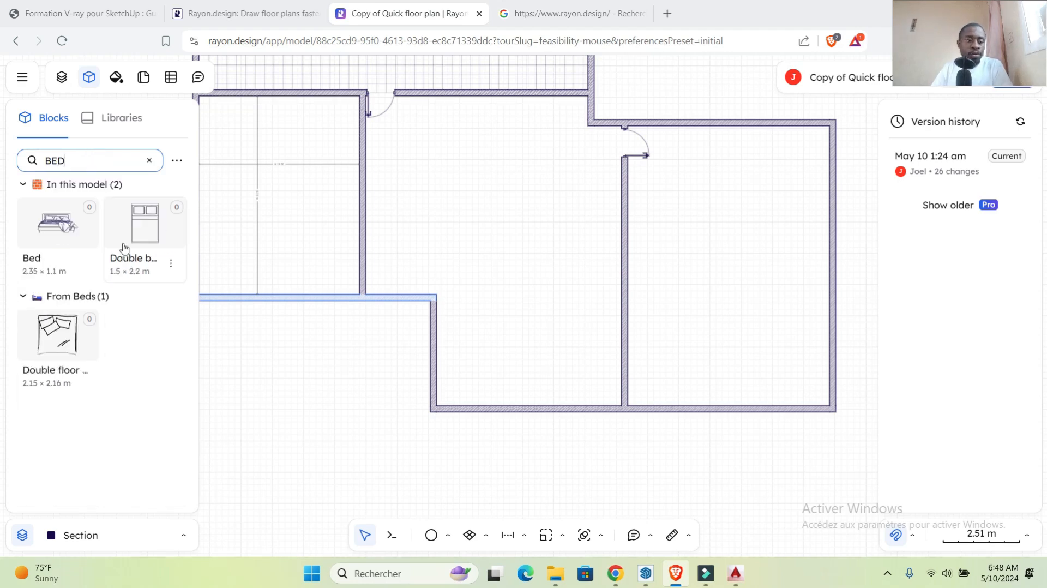
{"action": "scroll", "coordinate": [421, 323], "scroll_direction": "down", "scroll_amount": 3}
{"action": "scroll", "coordinate": [420, 258], "scroll_direction": "up", "scroll_amount": 3}
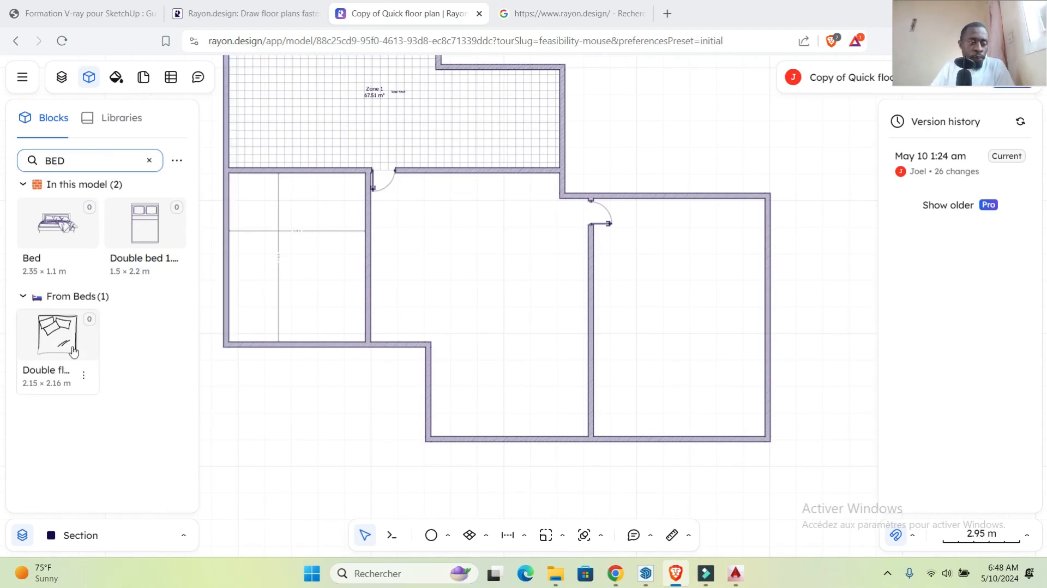
{"action": "left_click_drag", "start_coordinate": [64, 340], "coordinate": [626, 341]}
{"action": "mouse_move", "coordinate": [690, 293]}
{"action": "left_mouse_down"}
{"action": "mouse_move", "coordinate": [701, 279]}
{"action": "mouse_move", "coordinate": [694, 306]}
{"action": "mouse_move", "coordinate": [535, 320]}
{"action": "mouse_move", "coordinate": [423, 306]}
{"action": "mouse_move", "coordinate": [299, 267]}
{"action": "mouse_move", "coordinate": [684, 314]}
{"action": "mouse_move", "coordinate": [701, 301]}
{"action": "mouse_move", "coordinate": [700, 282]}
{"action": "left_mouse_up"}
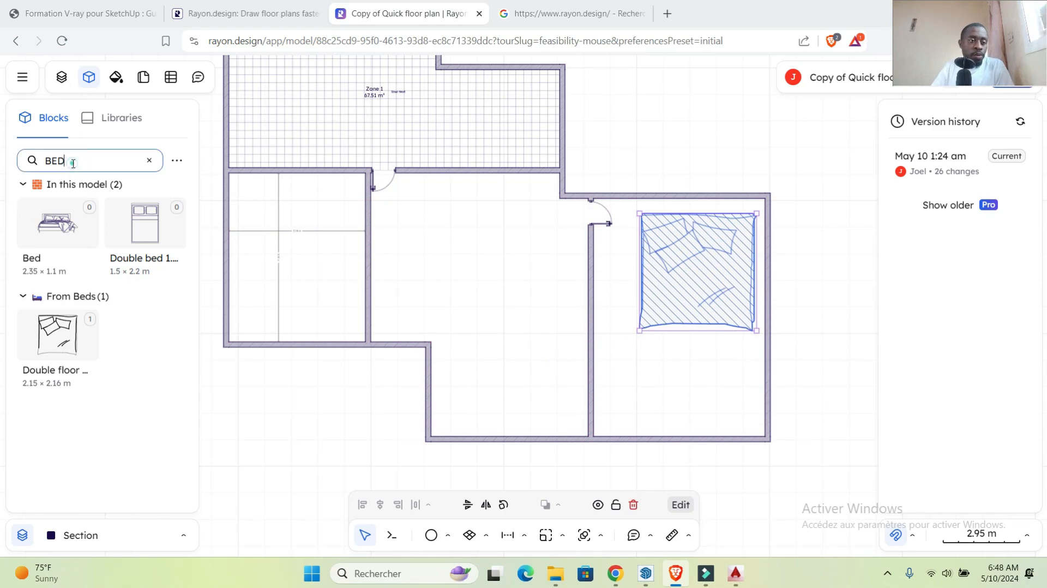
Step: Clear the block search, look through the blocks in this model, and collapse their list
{"action": "left_click", "coordinate": [149, 160]}
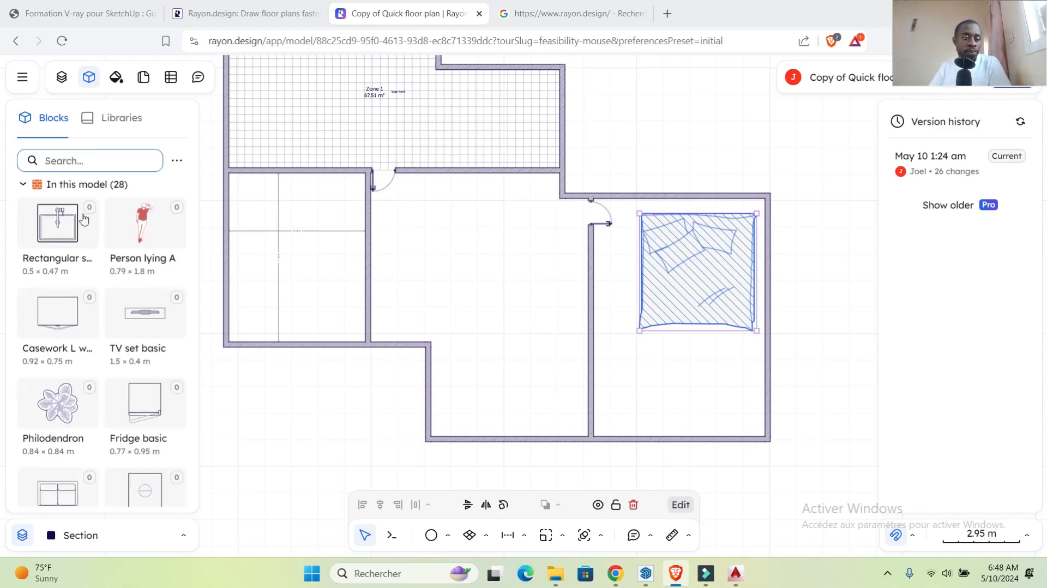
{"action": "scroll", "coordinate": [105, 322], "scroll_direction": "down", "scroll_amount": 5}
{"action": "scroll", "coordinate": [109, 326], "scroll_direction": "up", "scroll_amount": 5}
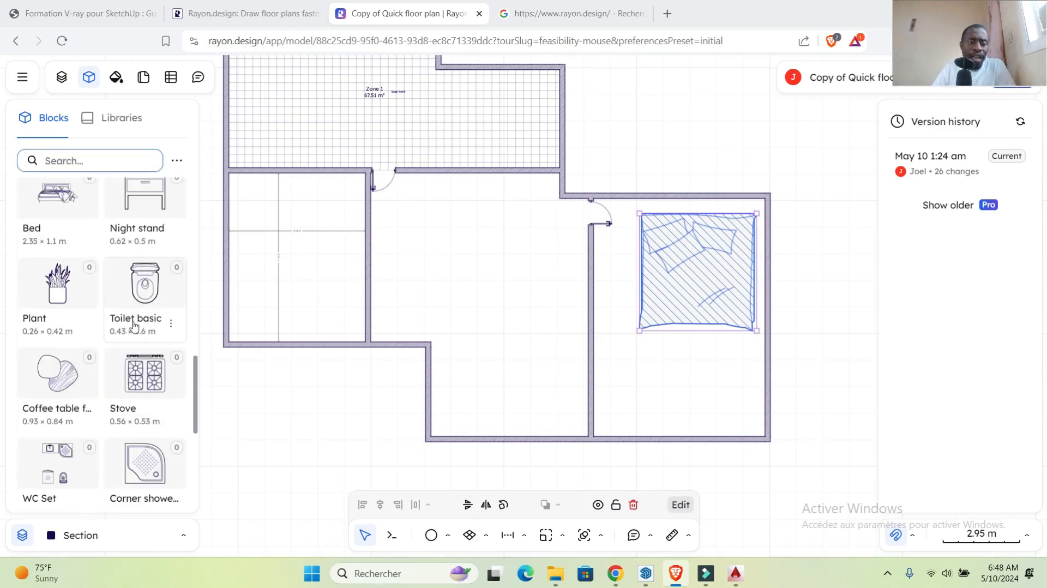
{"action": "scroll", "coordinate": [132, 312], "scroll_direction": "up", "scroll_amount": 3}
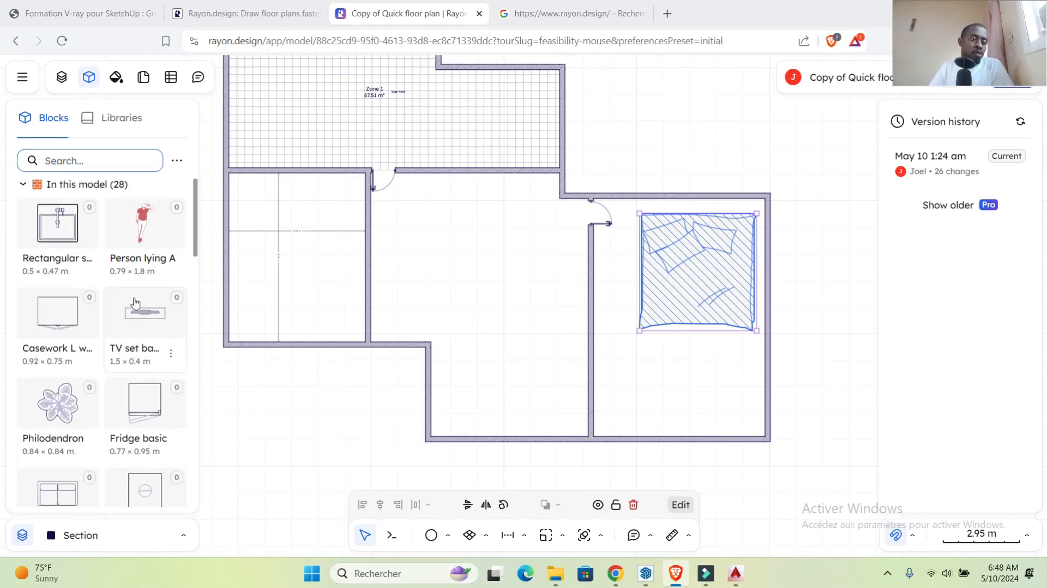
{"action": "left_click", "coordinate": [35, 185]}
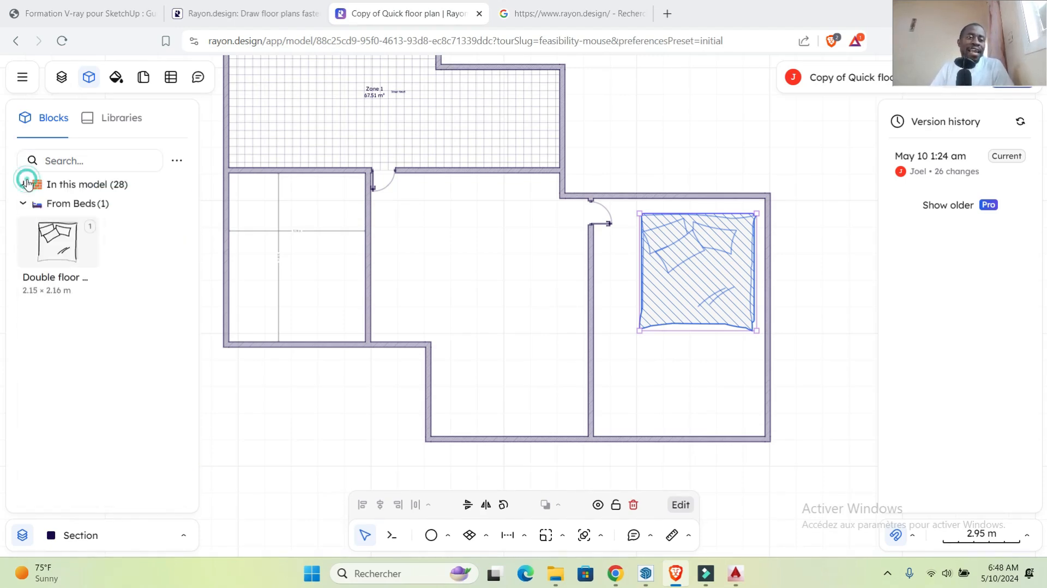
Step: Examine the Rayon libraries, looking into Accessories and Bedroom - Layouts
{"action": "left_click", "coordinate": [106, 124]}
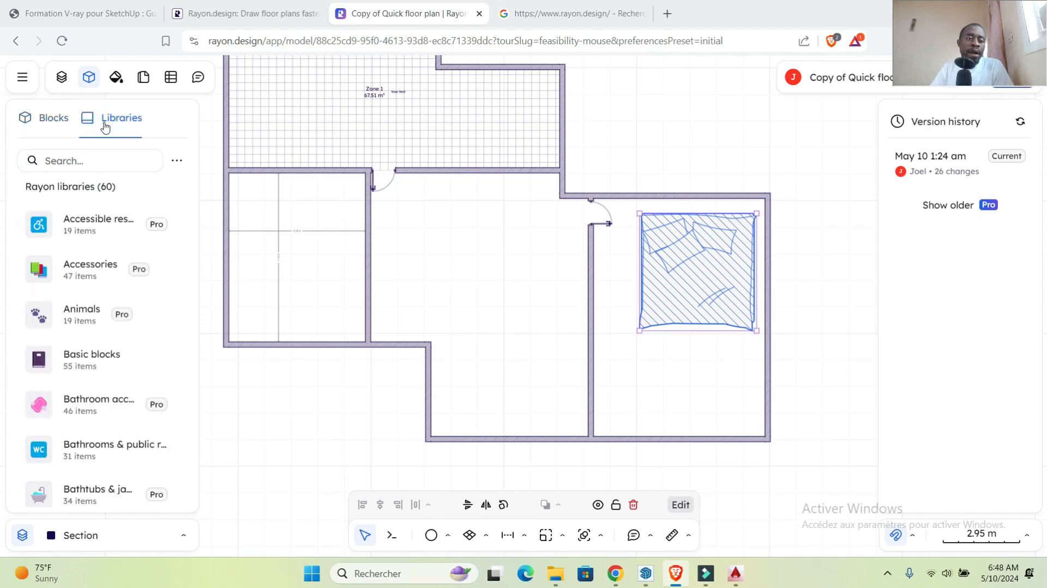
{"action": "left_click", "coordinate": [104, 261]}
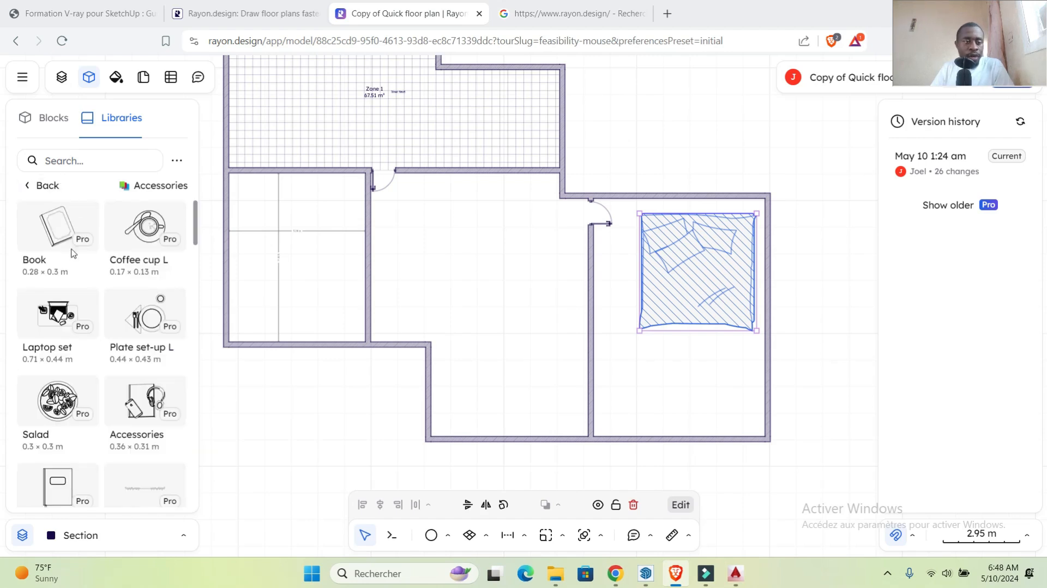
{"action": "scroll", "coordinate": [90, 412], "scroll_direction": "down", "scroll_amount": 2}
{"action": "scroll", "coordinate": [109, 399], "scroll_direction": "up", "scroll_amount": 2}
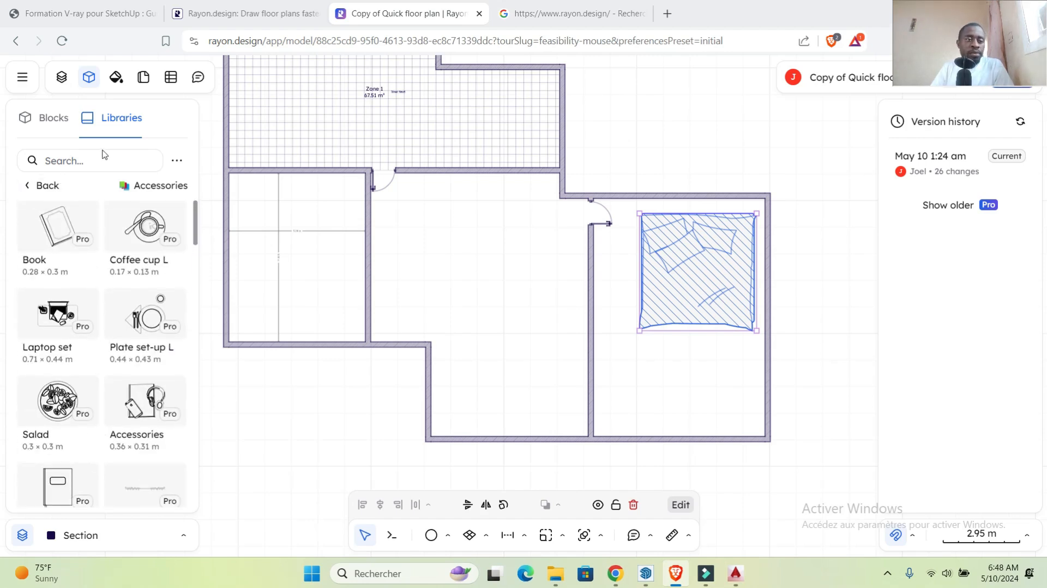
{"action": "left_click", "coordinate": [31, 187]}
{"action": "scroll", "coordinate": [108, 338], "scroll_direction": "down", "scroll_amount": 3}
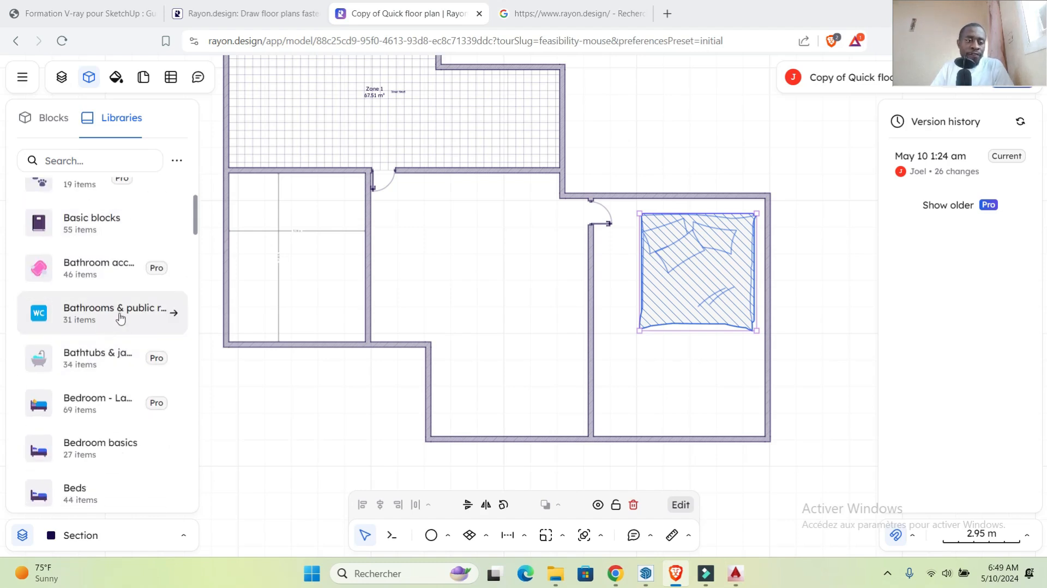
{"action": "left_click", "coordinate": [98, 405]}
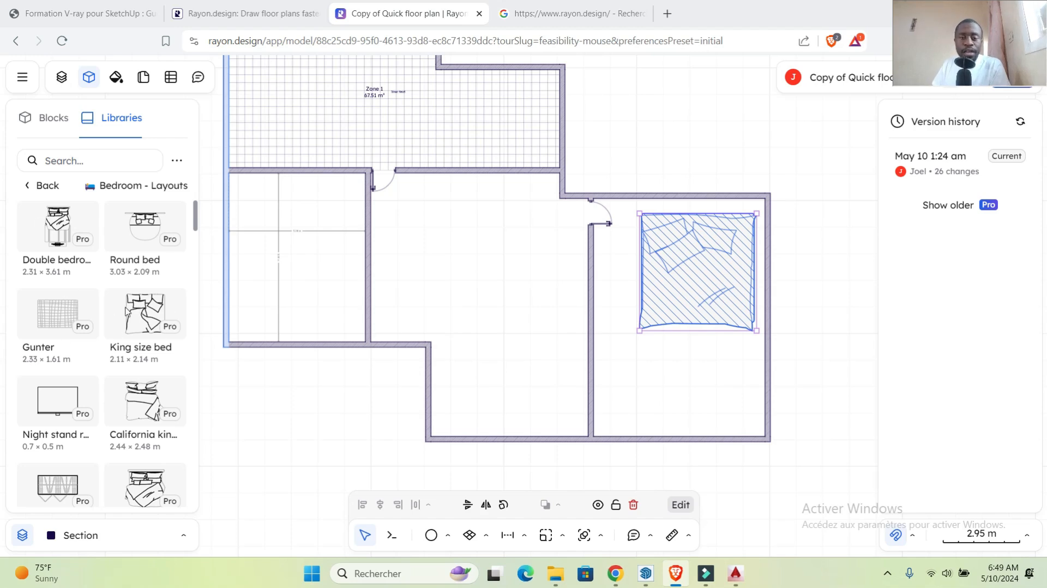
Step: Place the Sofa basic S block upright below the bed, and move it against the bedroom's partition wall
{"action": "left_click", "coordinate": [88, 78]}
{"action": "left_click", "coordinate": [87, 78]}
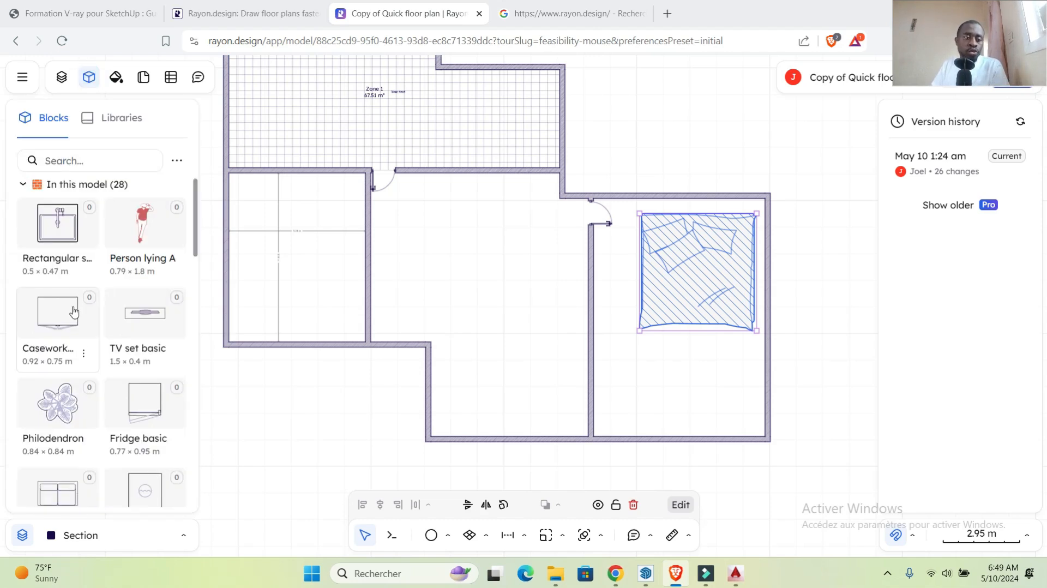
{"action": "scroll", "coordinate": [109, 355], "scroll_direction": "down", "scroll_amount": 3}
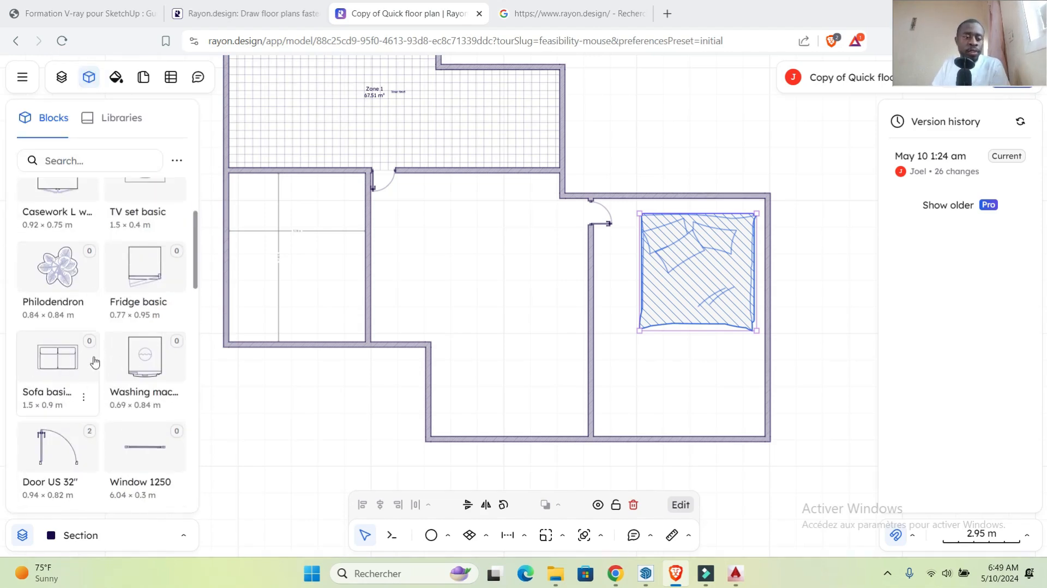
{"action": "left_click_drag", "start_coordinate": [60, 364], "coordinate": [707, 339]}
{"action": "scroll", "coordinate": [688, 386], "scroll_direction": "up", "scroll_amount": 2}
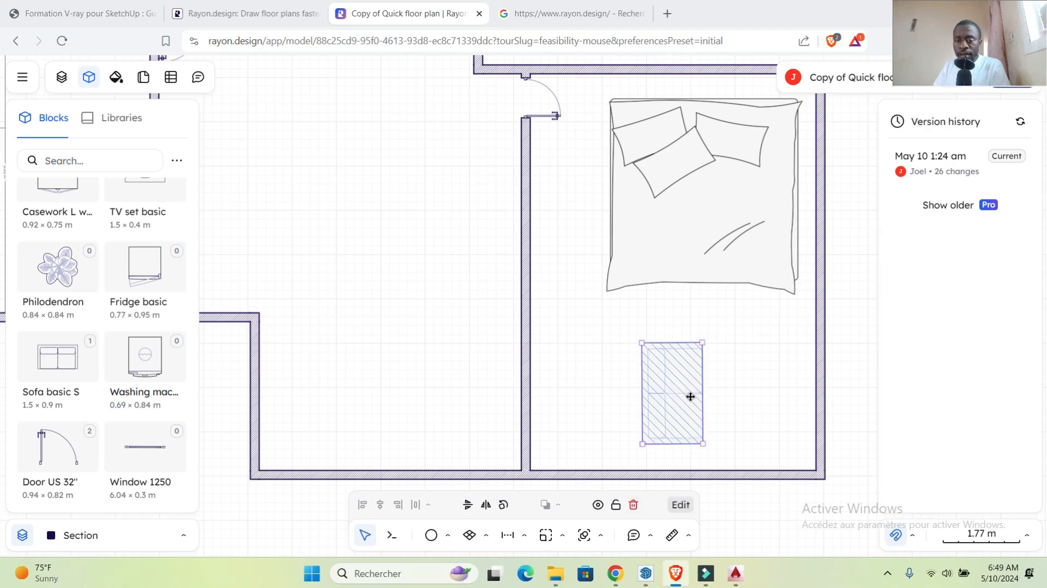
{"action": "left_click_drag", "start_coordinate": [673, 378], "coordinate": [558, 377]}
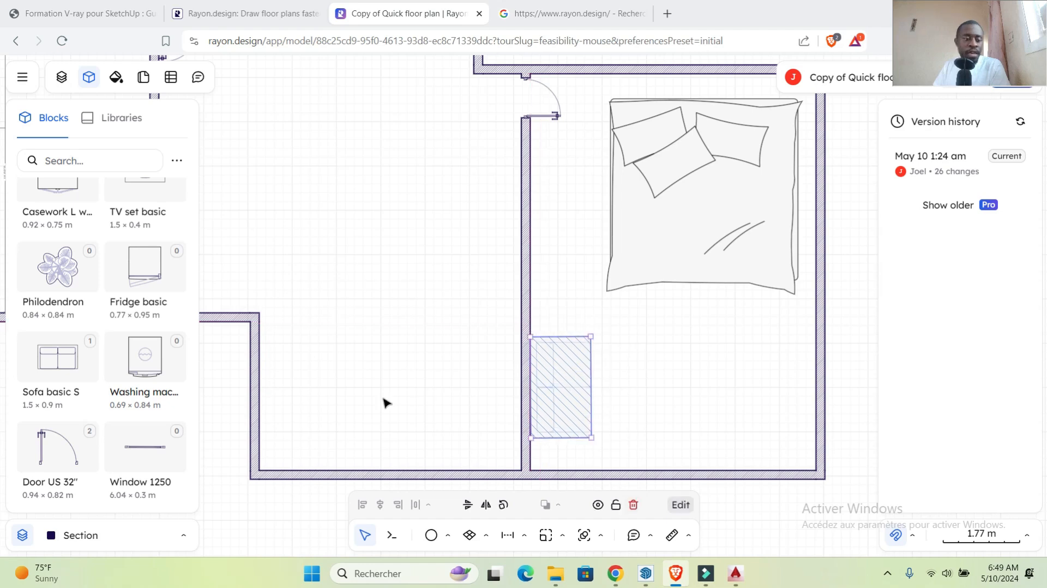
Step: Search the blocks for "TABLE" and place the coffee table beside the sofa in the bedroom
{"action": "scroll", "coordinate": [129, 344], "scroll_direction": "down", "scroll_amount": 3}
{"action": "scroll", "coordinate": [128, 345], "scroll_direction": "down", "scroll_amount": 4}
{"action": "scroll", "coordinate": [125, 434], "scroll_direction": "down", "scroll_amount": 5}
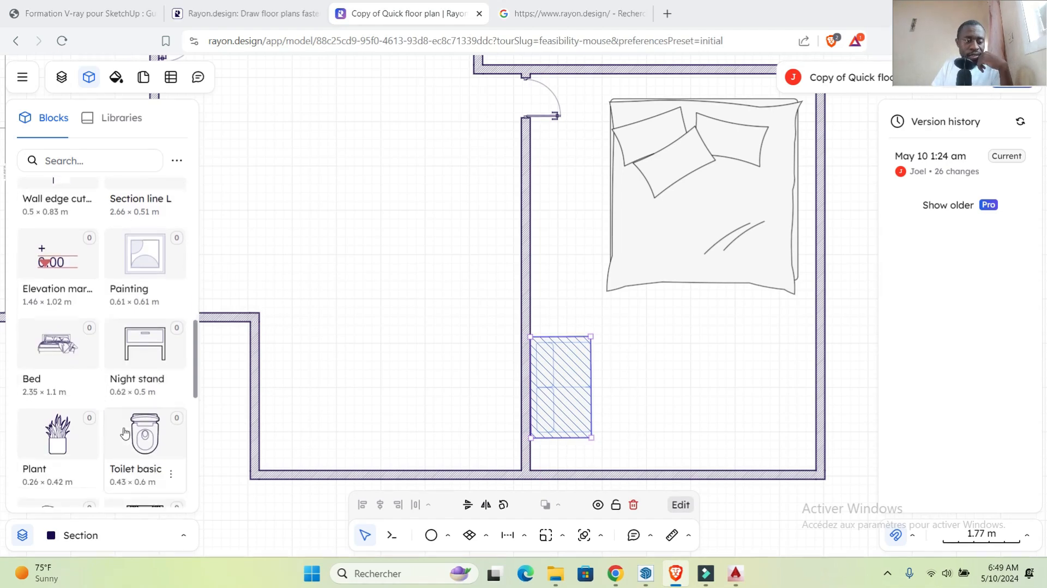
{"action": "scroll", "coordinate": [113, 427], "scroll_direction": "up", "scroll_amount": 15}
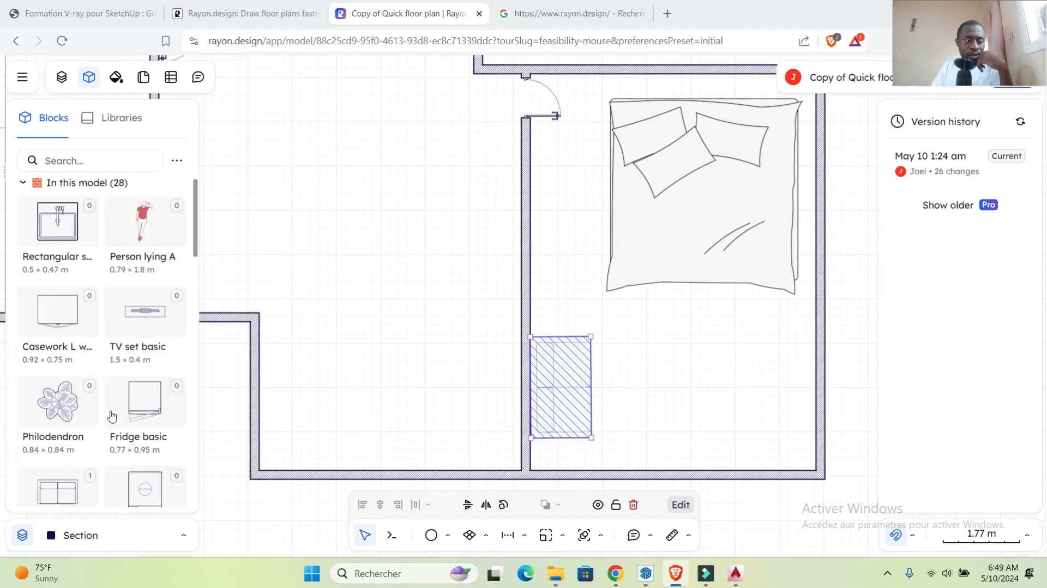
{"action": "left_click", "coordinate": [79, 163]}
{"action": "type", "text": "TABLE"}
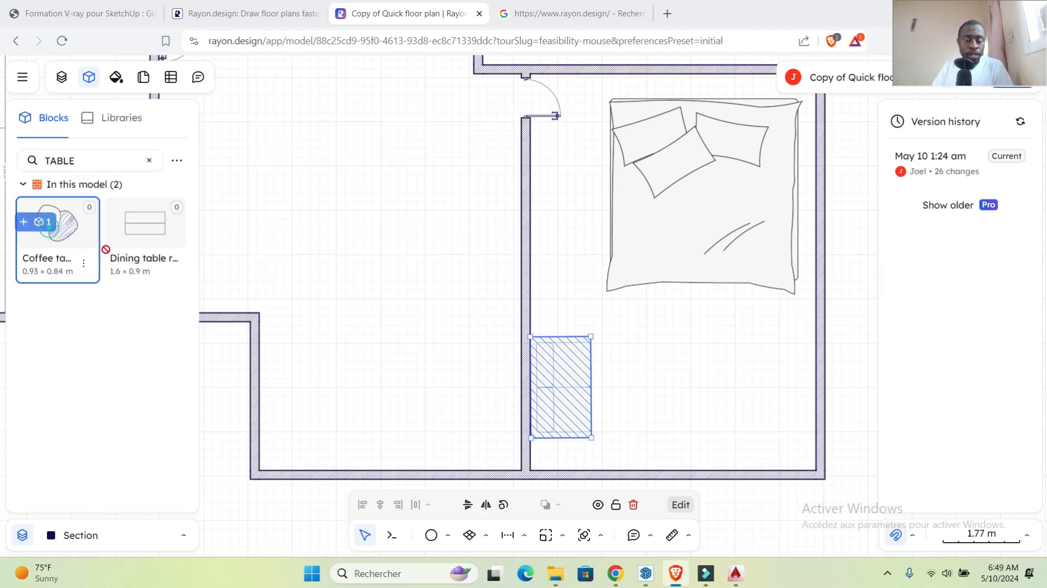
{"action": "left_click_drag", "start_coordinate": [60, 229], "coordinate": [653, 393]}
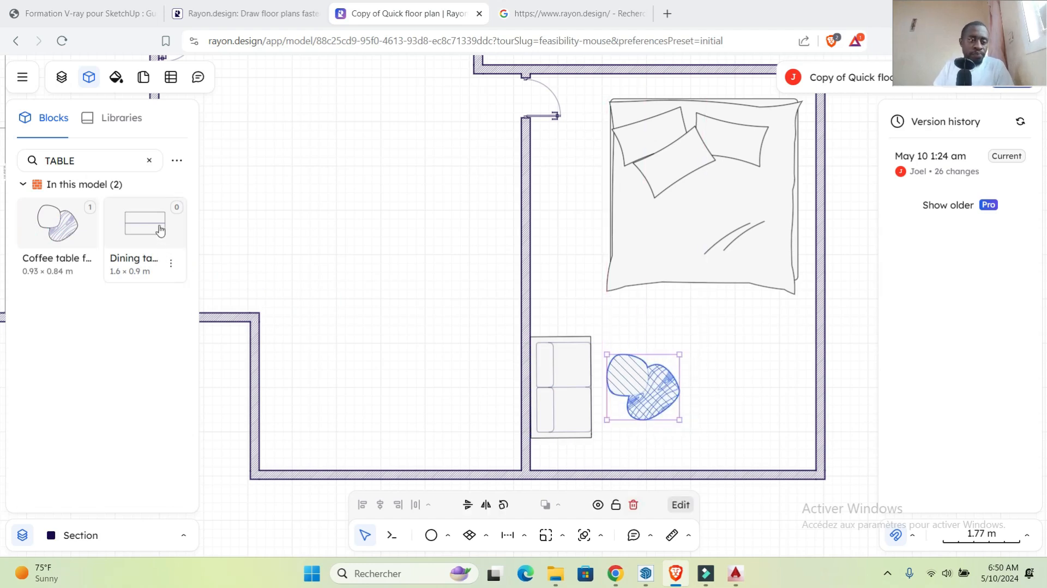
Step: Clear the block search and place the Philodendron block on top of the coffee table
{"action": "left_click", "coordinate": [81, 158]}
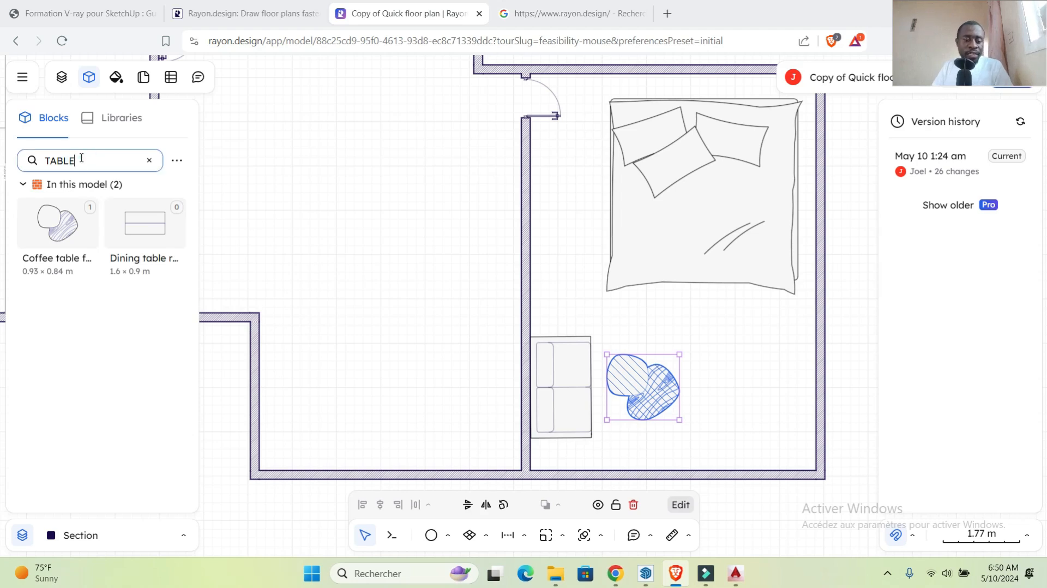
{"action": "key", "text": "BackSpace"}
{"action": "key", "text": "BackSpace"}
{"action": "key", "text": "BackSpace"}
{"action": "key", "text": "BackSpace"}
{"action": "key", "text": "BackSpace"}
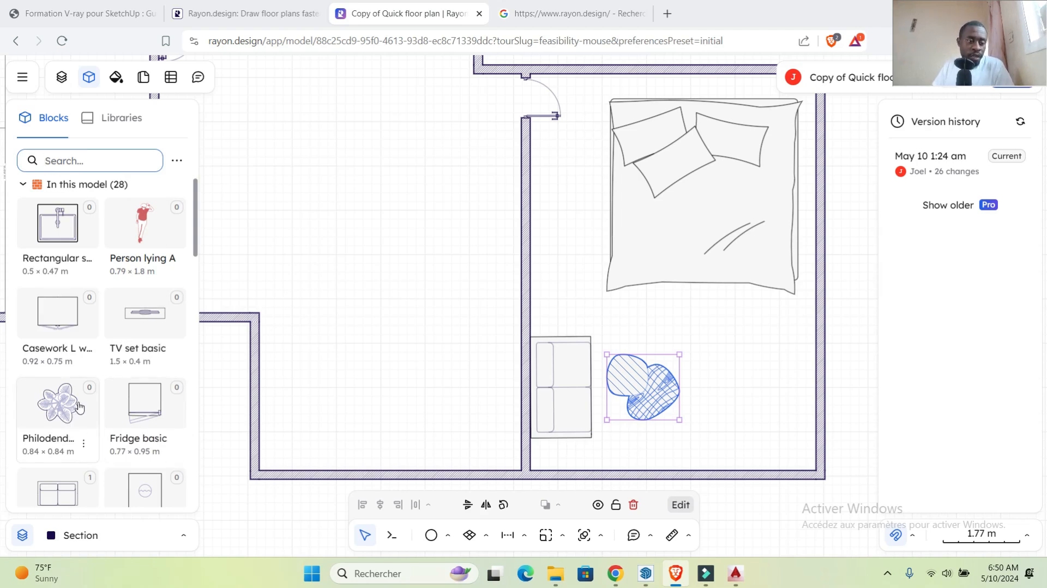
{"action": "left_click_drag", "start_coordinate": [65, 406], "coordinate": [656, 388]}
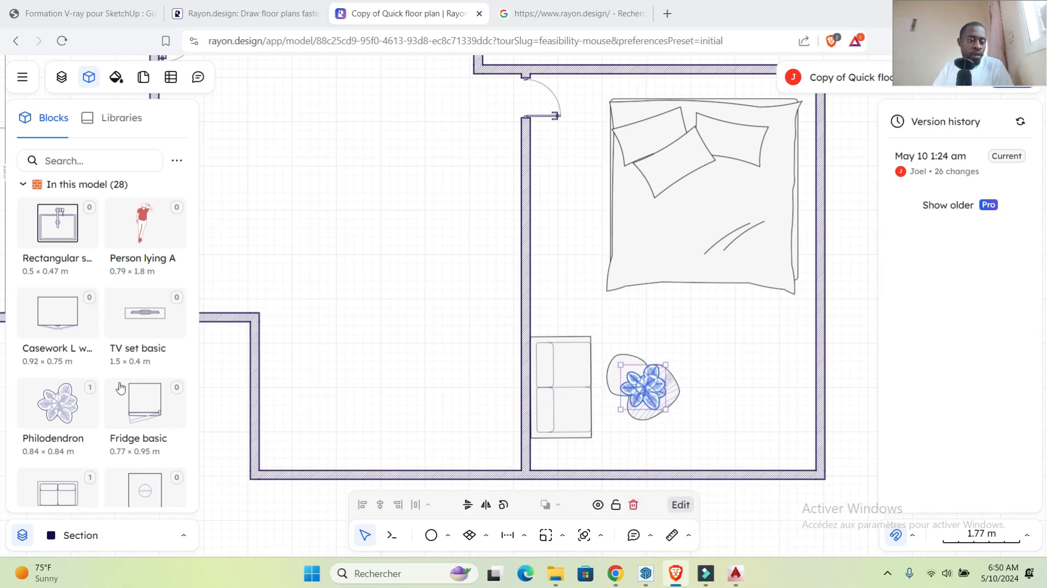
Step: Look through the furniture, fixture and annotation blocks in this model, and view the whole furnished floor plan
{"action": "scroll", "coordinate": [120, 387], "scroll_direction": "down", "scroll_amount": 3}
{"action": "scroll", "coordinate": [131, 396], "scroll_direction": "down", "scroll_amount": 4}
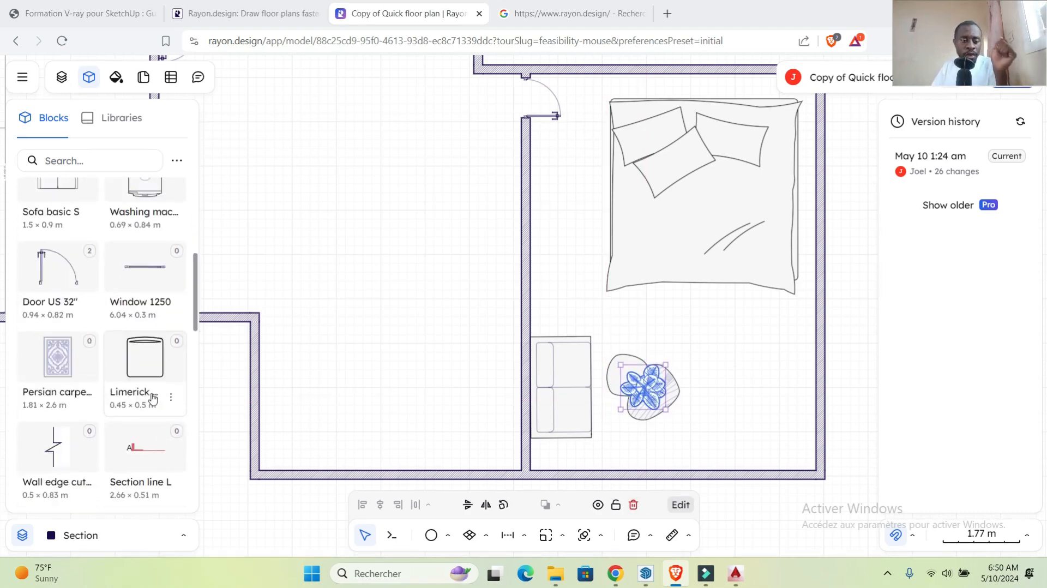
{"action": "scroll", "coordinate": [156, 391], "scroll_direction": "down", "scroll_amount": 4}
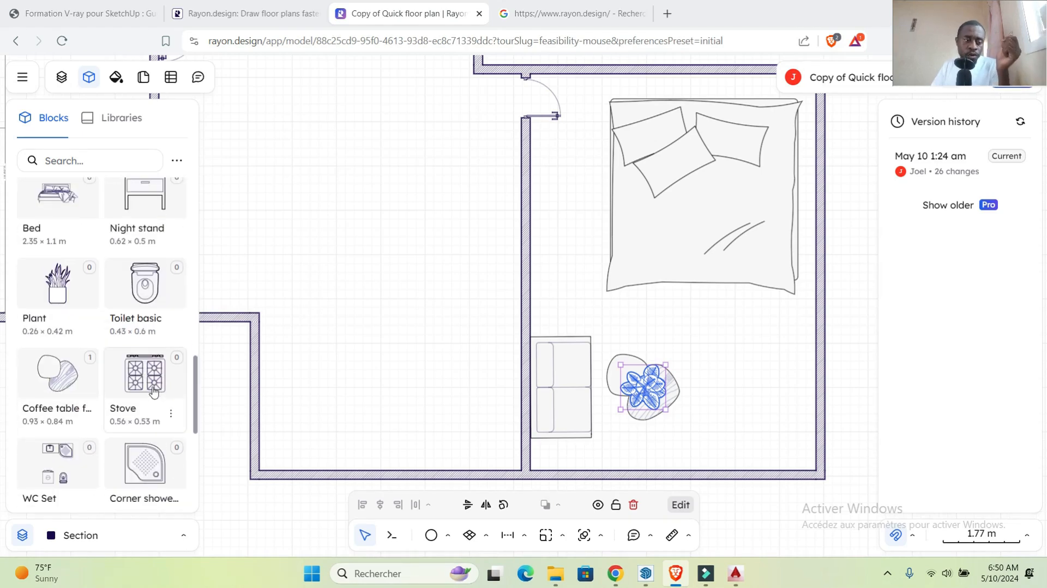
{"action": "scroll", "coordinate": [155, 391], "scroll_direction": "down", "scroll_amount": 1}
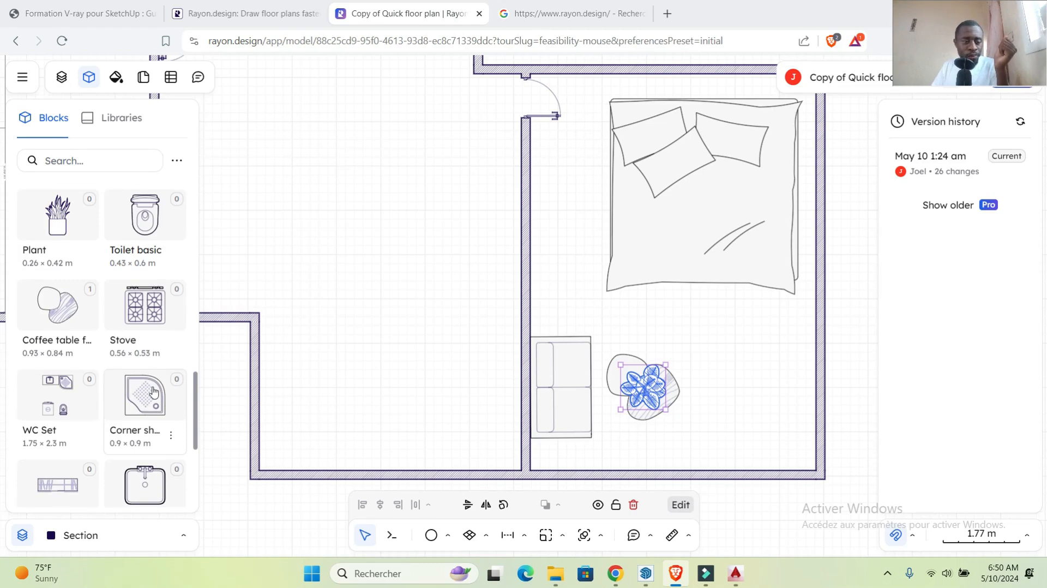
{"action": "scroll", "coordinate": [154, 392], "scroll_direction": "down", "scroll_amount": 3}
{"action": "scroll", "coordinate": [147, 388], "scroll_direction": "up", "scroll_amount": 10}
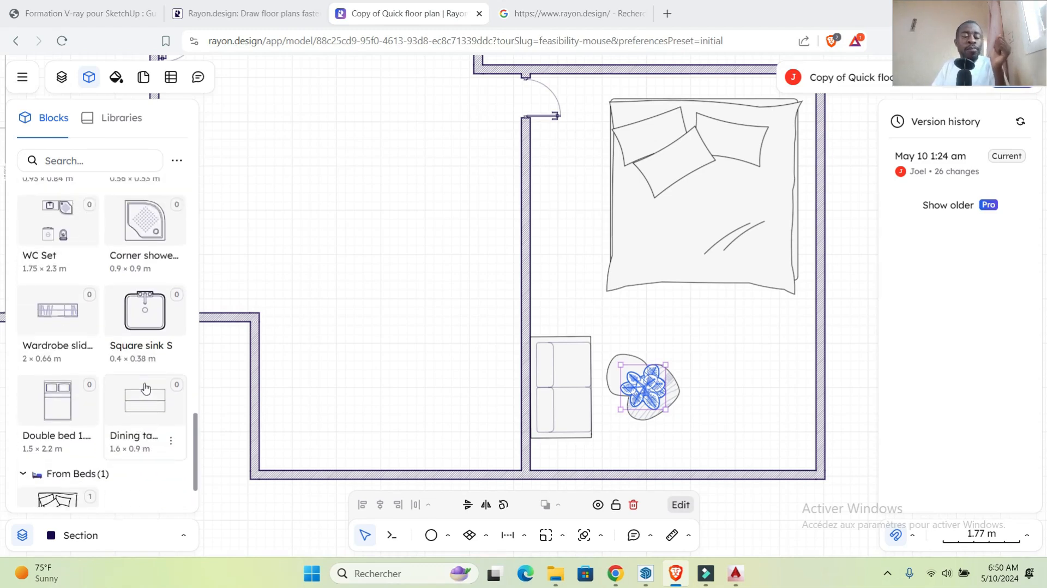
{"action": "scroll", "coordinate": [142, 383], "scroll_direction": "down", "scroll_amount": 3}
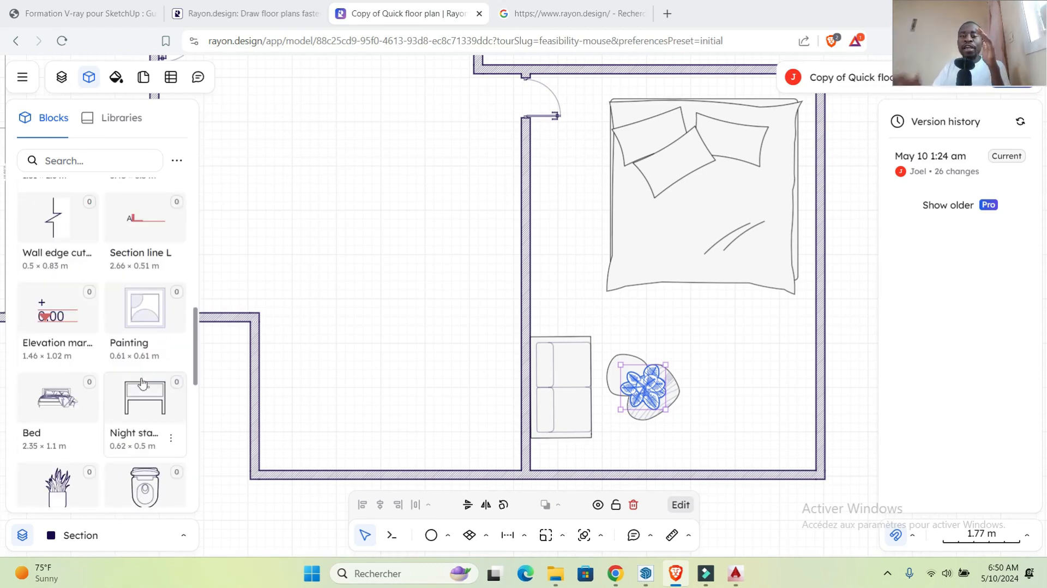
{"action": "scroll", "coordinate": [410, 273], "scroll_direction": "down", "scroll_amount": 3}
{"action": "scroll", "coordinate": [346, 233], "scroll_direction": "down", "scroll_amount": 3}
{"action": "scroll", "coordinate": [310, 226], "scroll_direction": "up", "scroll_amount": 4}
{"action": "scroll", "coordinate": [495, 243], "scroll_direction": "down", "scroll_amount": 4}
{"action": "scroll", "coordinate": [485, 195], "scroll_direction": "up", "scroll_amount": 4}
{"action": "scroll", "coordinate": [482, 196], "scroll_direction": "down", "scroll_amount": 2}
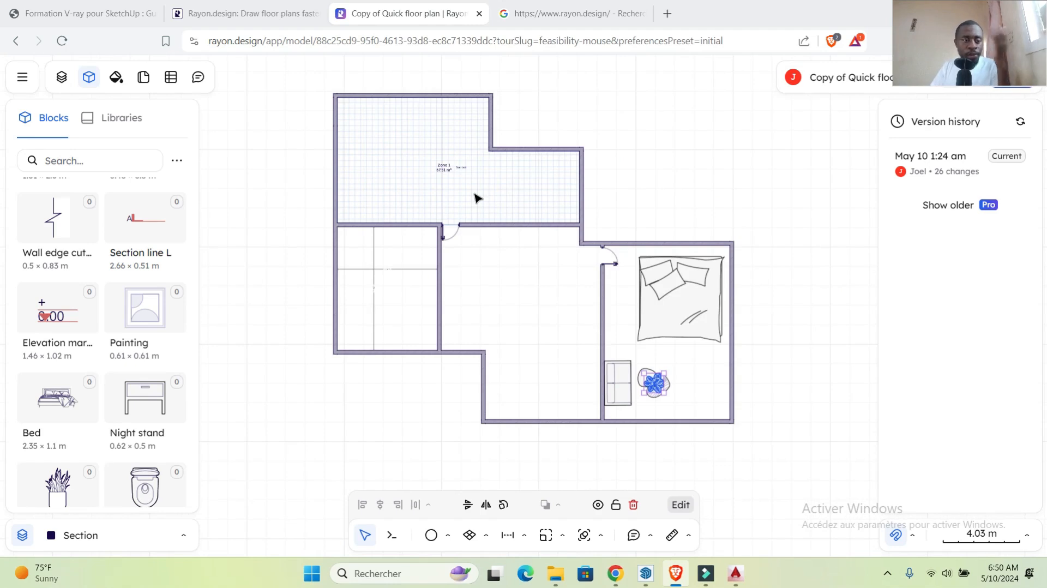
{"action": "scroll", "coordinate": [109, 248], "scroll_direction": "up", "scroll_amount": 6}
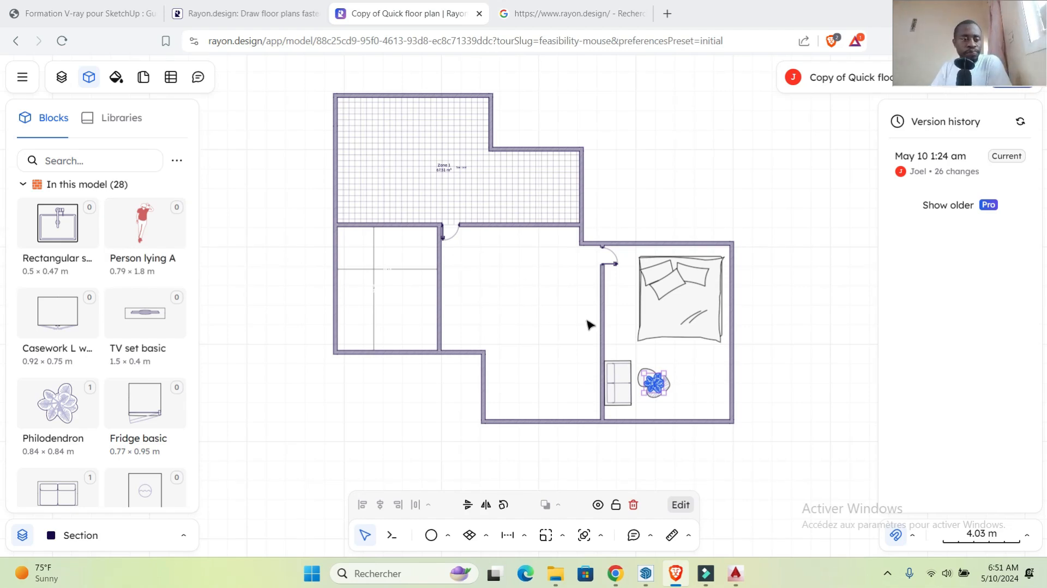
Step: Add a new page framing the floor plan, and create a table listing the model's elements
{"action": "left_click", "coordinate": [144, 79]}
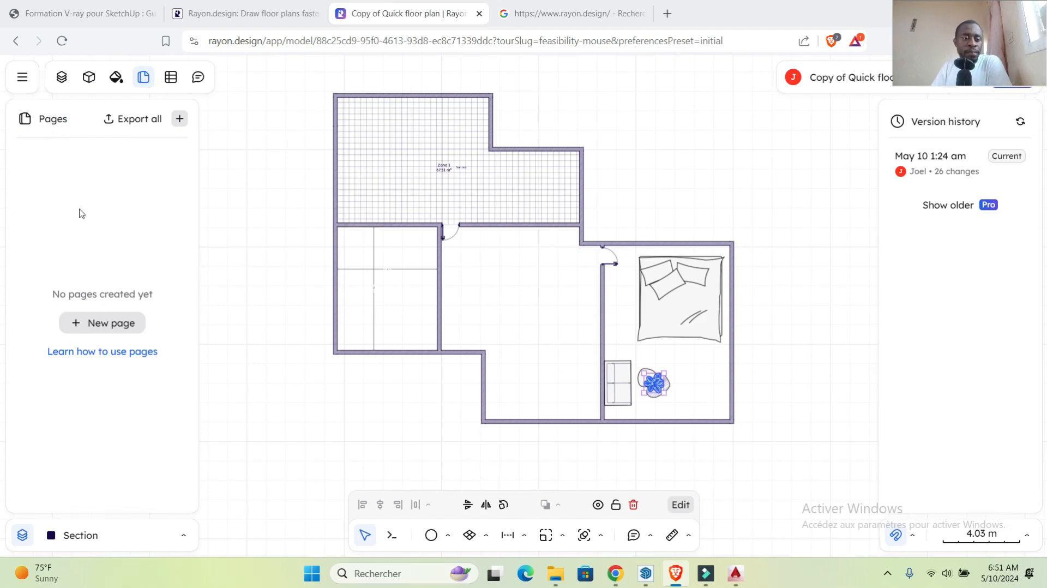
{"action": "left_click", "coordinate": [97, 325]}
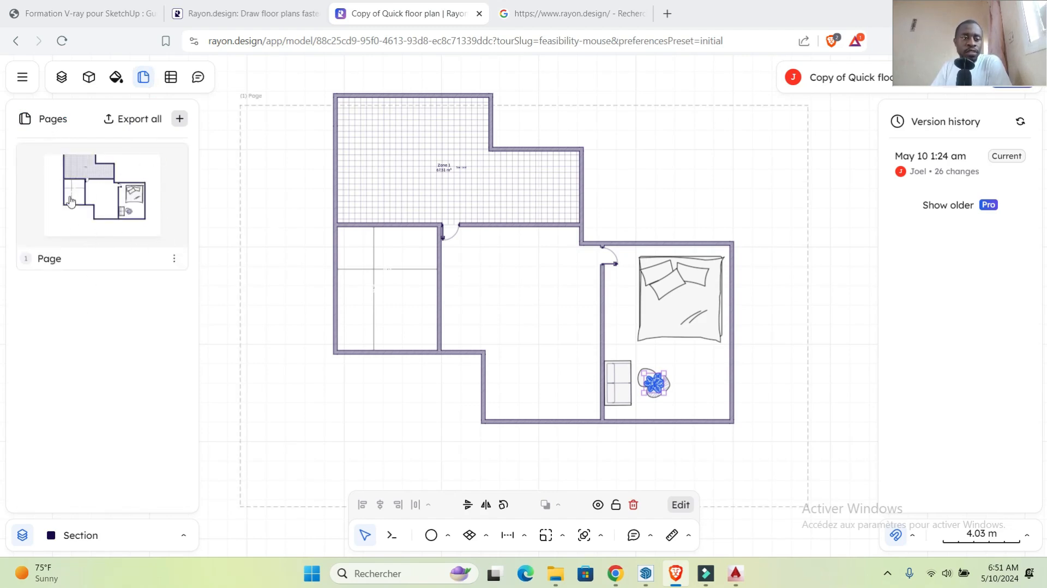
{"action": "left_click", "coordinate": [169, 82]}
{"action": "left_click", "coordinate": [81, 330]}
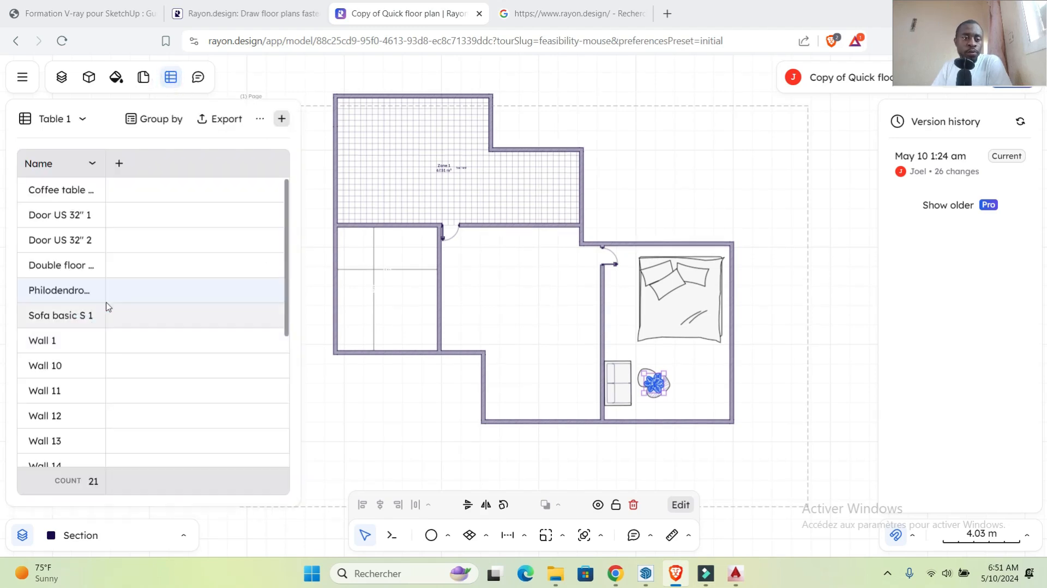
{"action": "scroll", "coordinate": [90, 256], "scroll_direction": "down", "scroll_amount": 5}
{"action": "scroll", "coordinate": [101, 235], "scroll_direction": "up", "scroll_amount": 4}
{"action": "scroll", "coordinate": [99, 235], "scroll_direction": "up", "scroll_amount": 2}
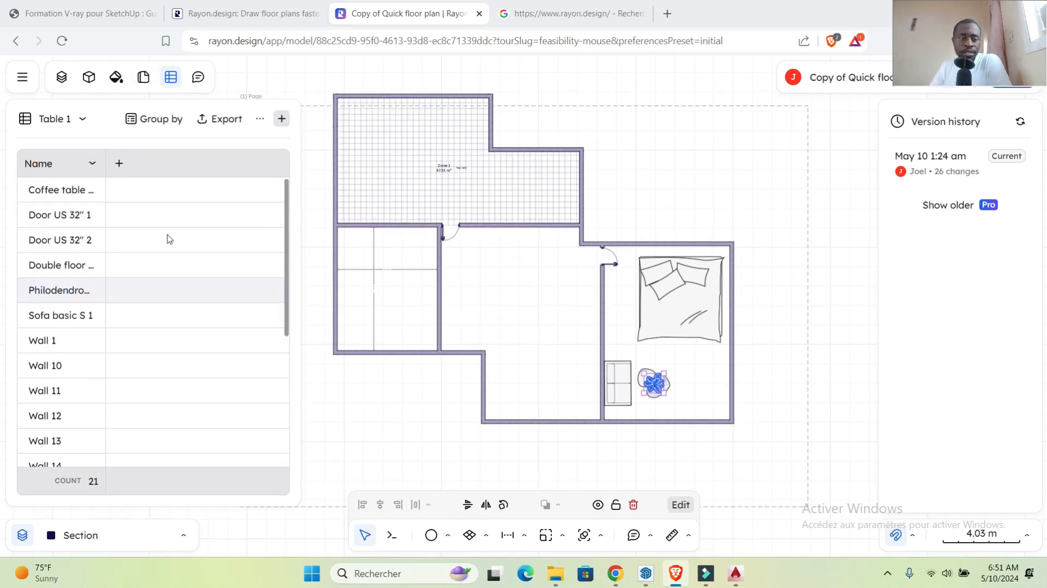
{"action": "left_click", "coordinate": [198, 77]}
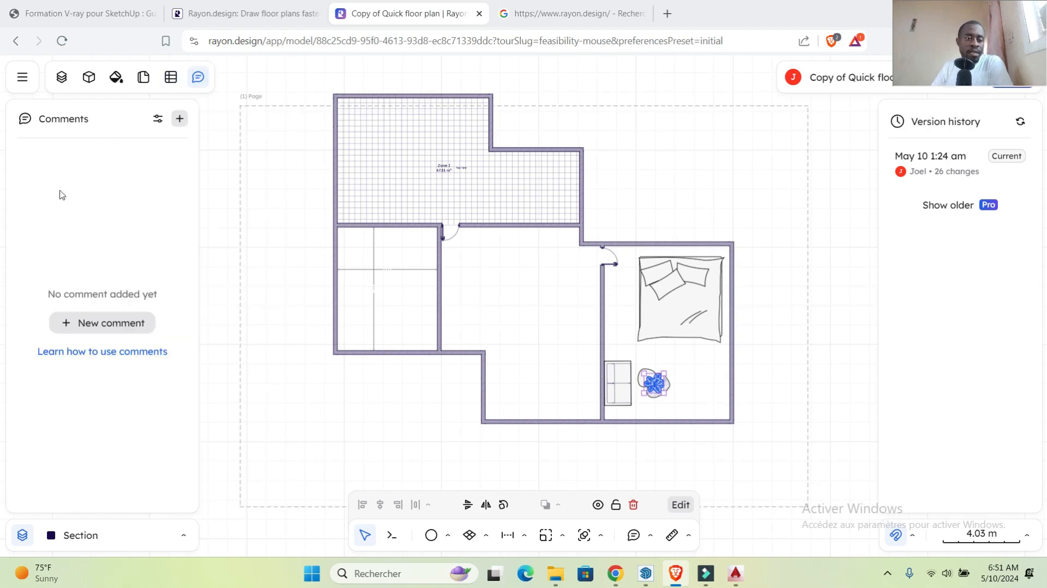
{"action": "left_click", "coordinate": [105, 324]}
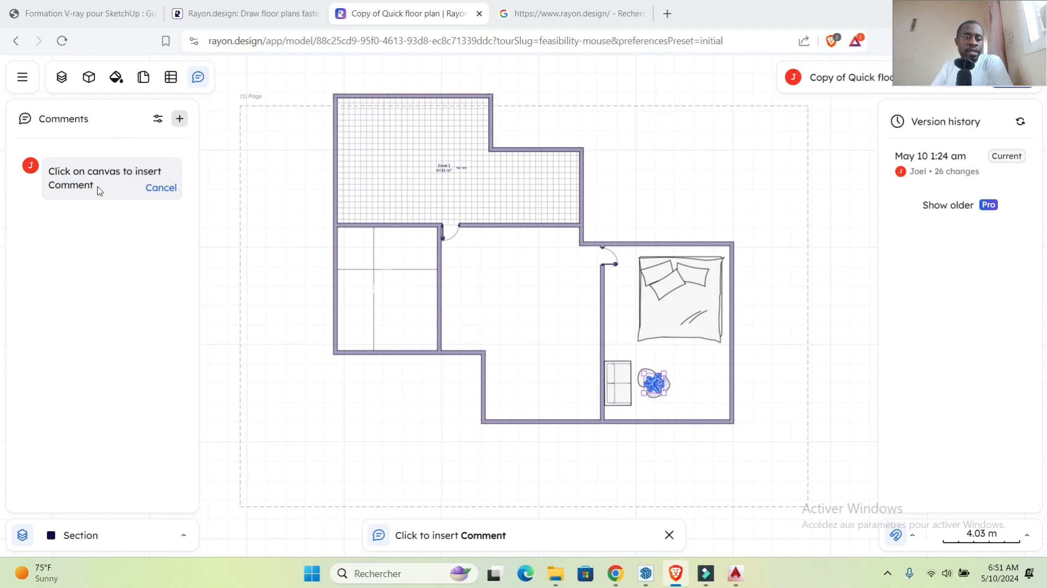
{"action": "left_click", "coordinate": [159, 187]}
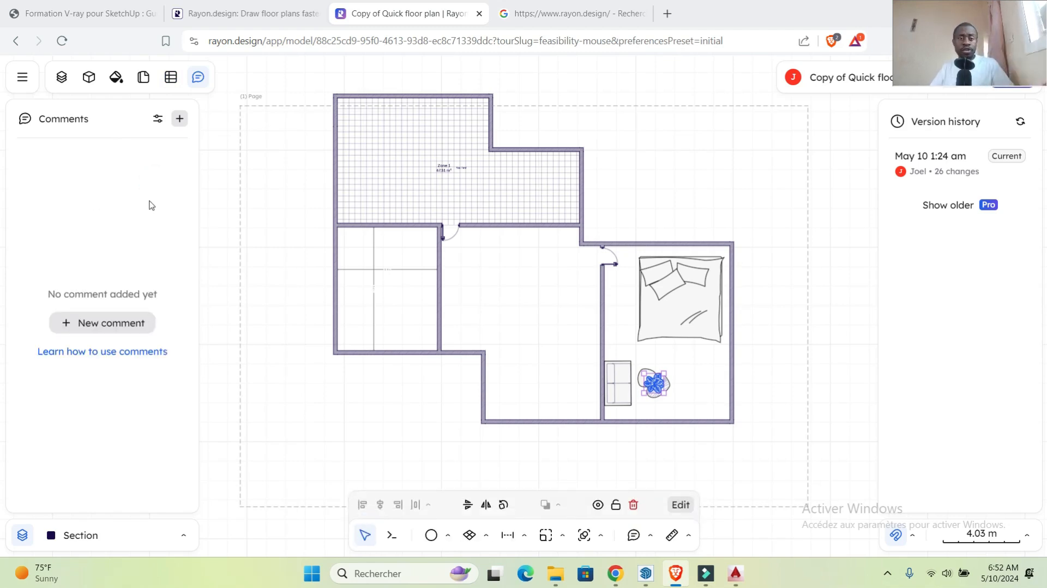
Step: Switch to the browser page of the V-Ray for SketchUp course and view its module list
{"action": "scroll", "coordinate": [391, 197], "scroll_direction": "down", "scroll_amount": 5}
{"action": "scroll", "coordinate": [406, 194], "scroll_direction": "up", "scroll_amount": 6}
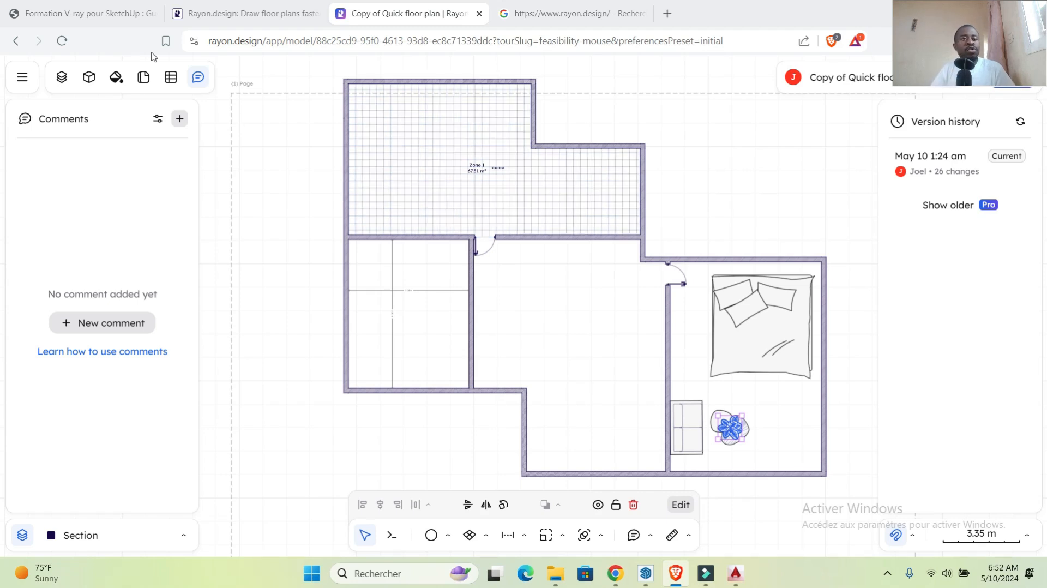
{"action": "left_click", "coordinate": [81, 13]}
{"action": "scroll", "coordinate": [362, 198], "scroll_direction": "up", "scroll_amount": 1}
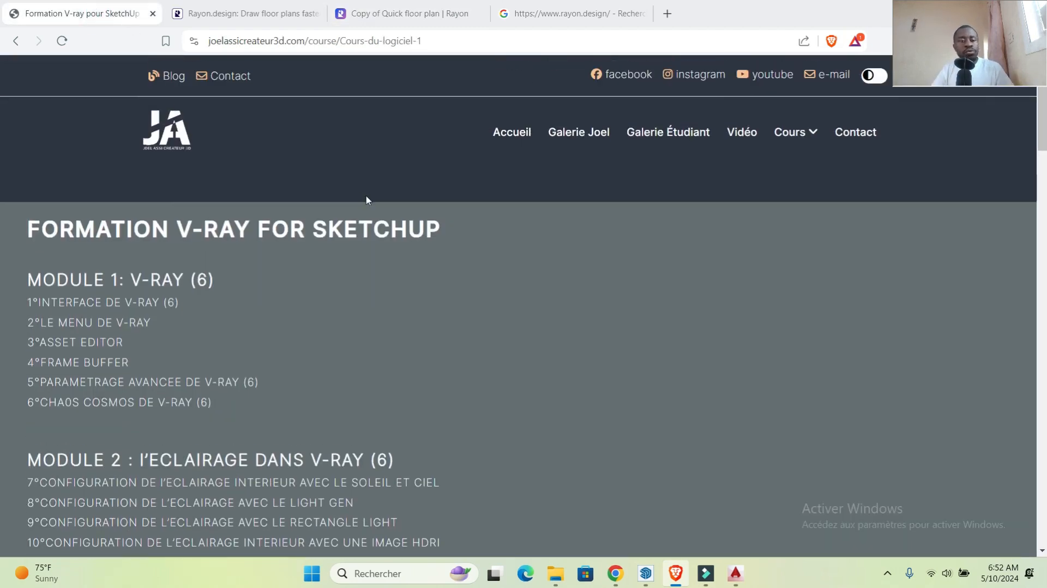